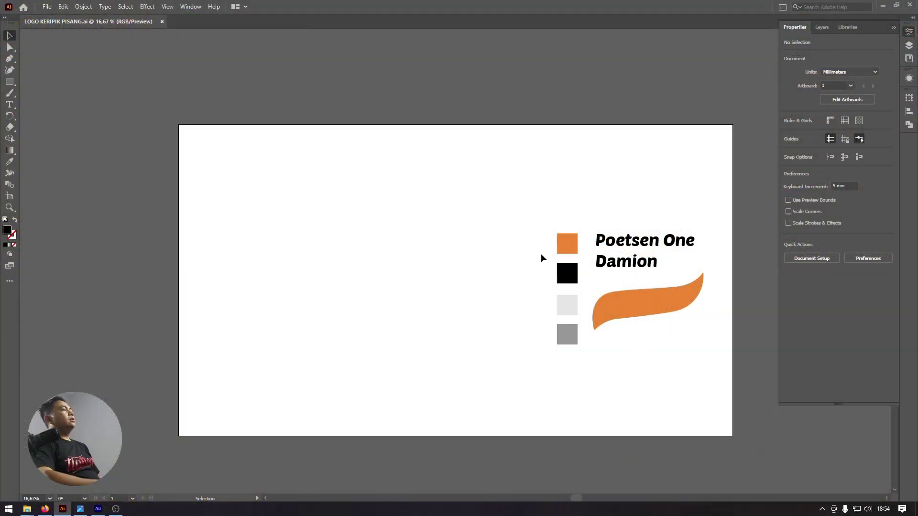
- Select the four colour swatches, then clear the selection
{"action": "left_click_drag", "start_coordinate": [569, 334], "coordinate": [576, 360]}
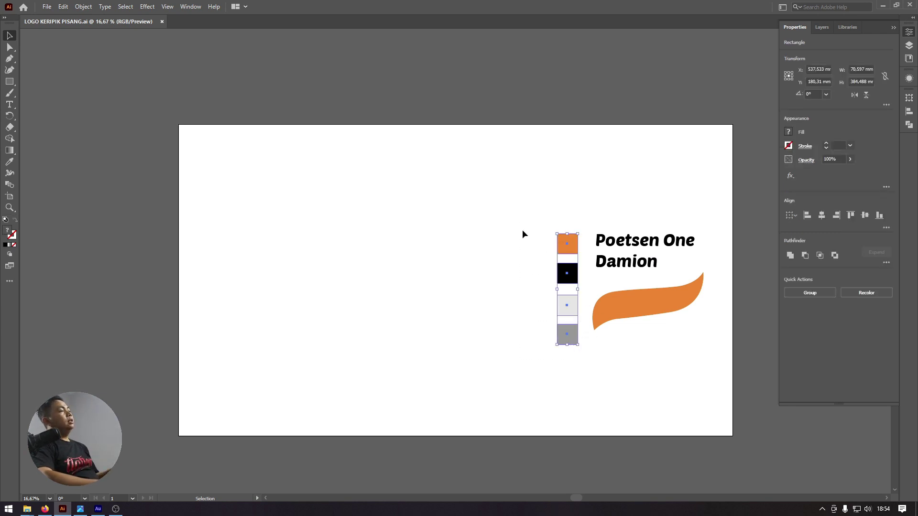
{"action": "left_click_drag", "start_coordinate": [520, 219], "coordinate": [580, 356]}
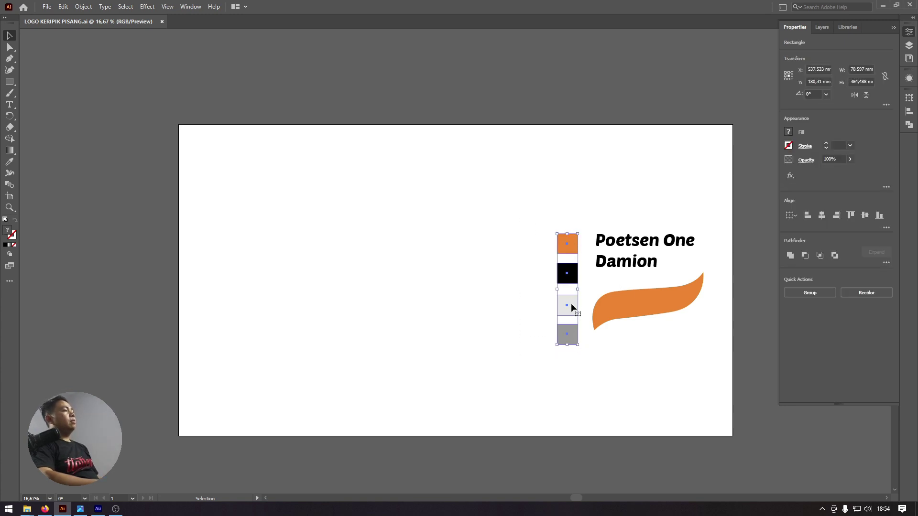
{"action": "left_click", "coordinate": [588, 362]}
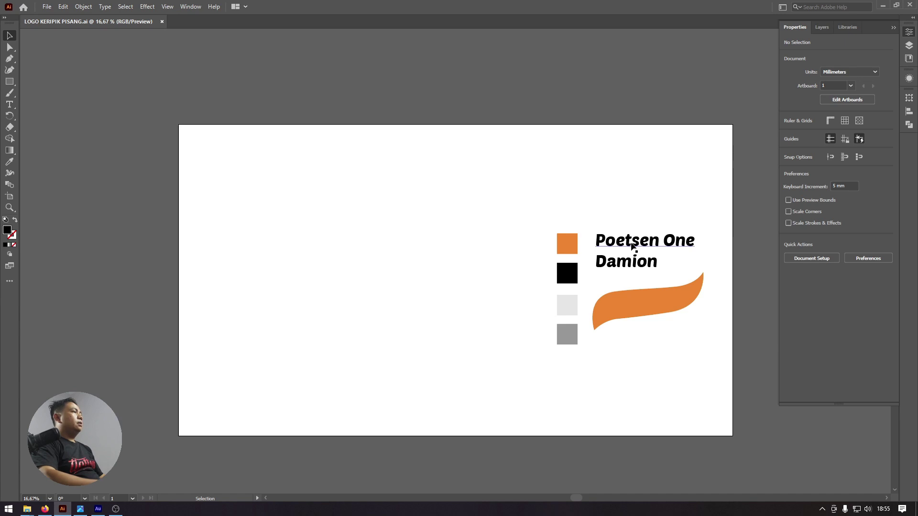
- Duplicate the Poetsen One sample to the left and retype it as 'Keripik Pisang'
{"action": "left_click_drag", "start_coordinate": [646, 244], "coordinate": [368, 243]}
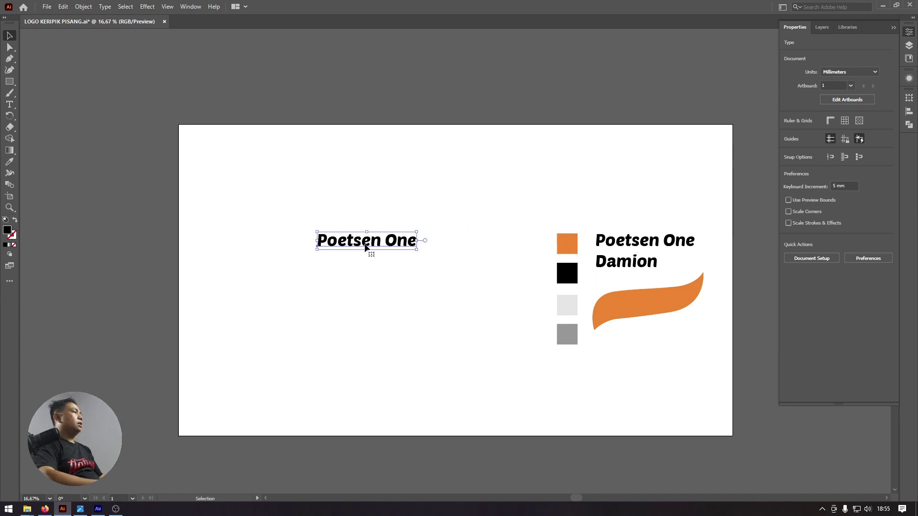
{"action": "triple_click", "coordinate": [377, 239]}
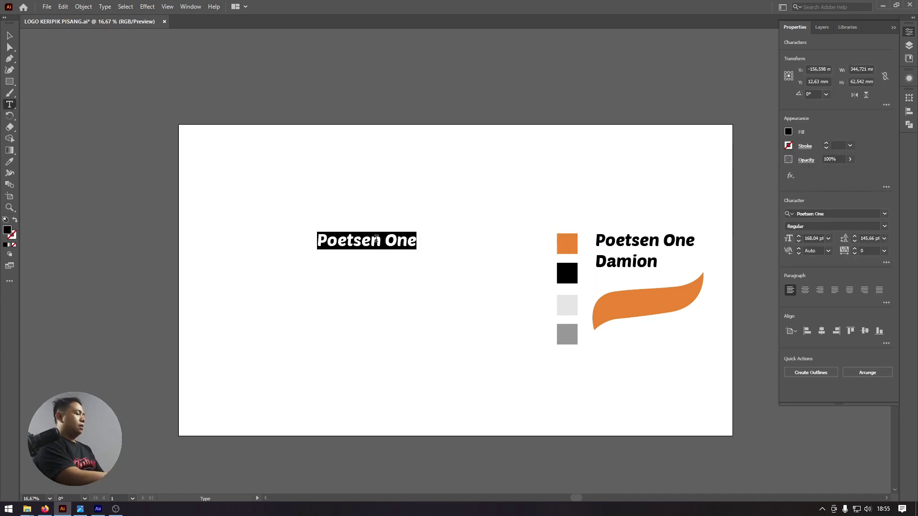
{"action": "type", "text": "Keripik"}
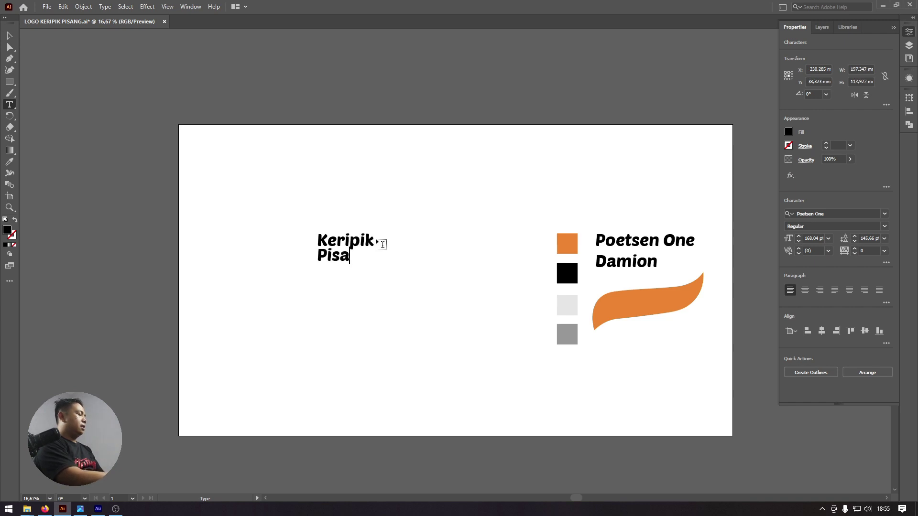
{"action": "left_click", "coordinate": [10, 35]}
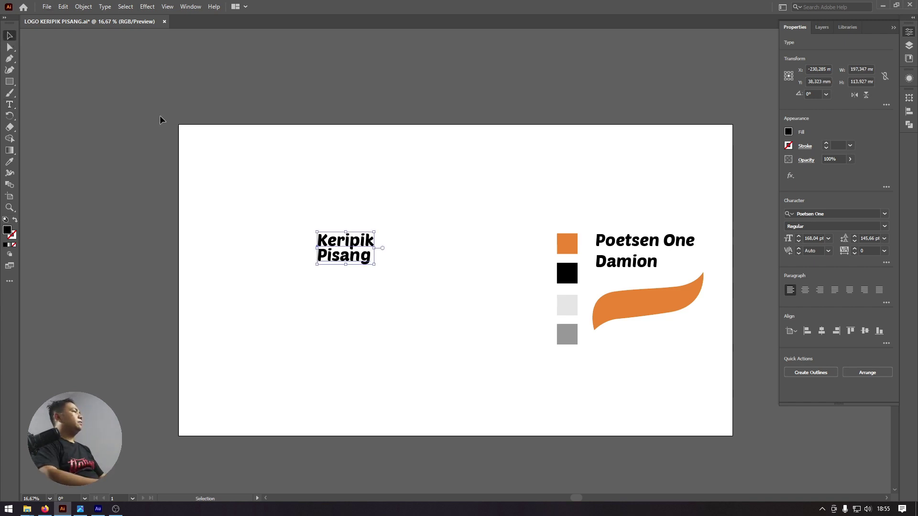
{"action": "key", "text": "z"}
{"action": "left_click_drag", "start_coordinate": [317, 260], "coordinate": [439, 310]}
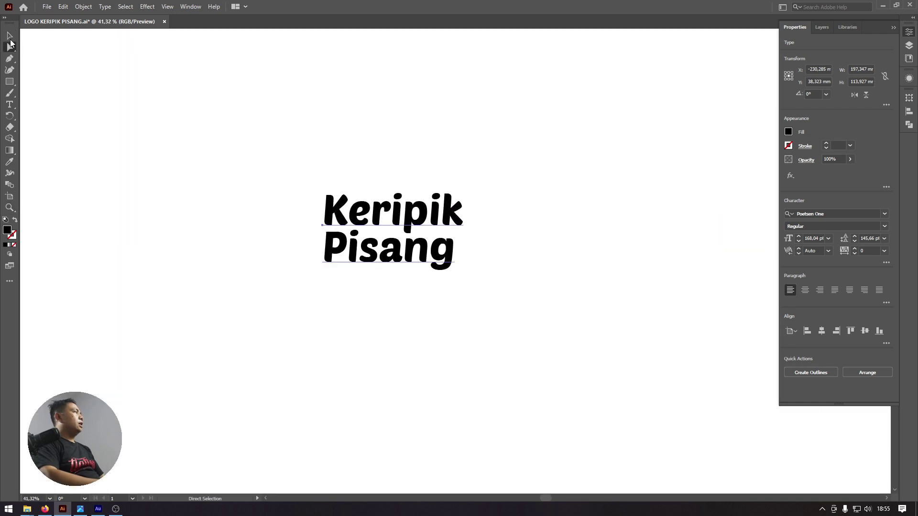
- Convert the Keripik Pisang title lettering to outlines with Type > Create Outlines
{"action": "left_click", "coordinate": [10, 36]}
{"action": "right_click", "coordinate": [369, 215]}
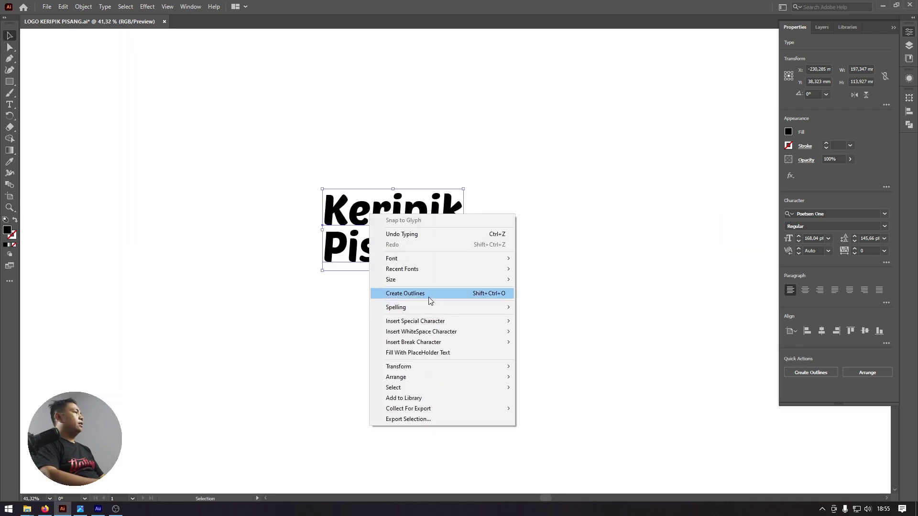
{"action": "left_click", "coordinate": [429, 297]}
{"action": "left_click", "coordinate": [104, 7]}
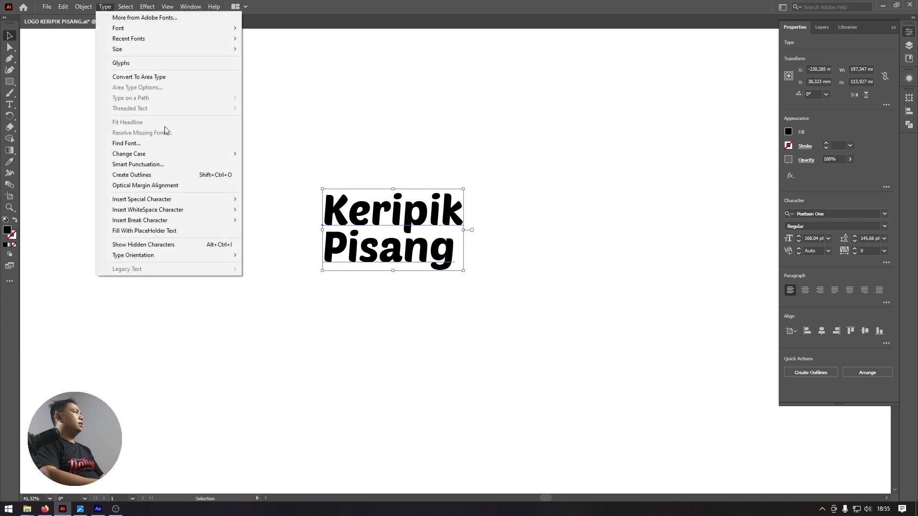
{"action": "left_click", "coordinate": [160, 175]}
{"action": "right_click", "coordinate": [404, 204]}
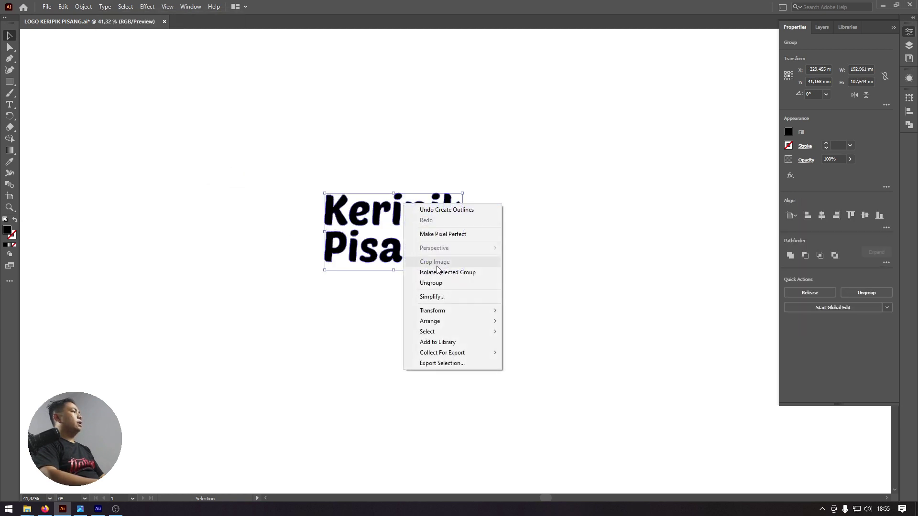
- Ungroup the outlined title and select the Pisang word on its own
{"action": "left_click", "coordinate": [431, 283]}
{"action": "left_click_drag", "start_coordinate": [258, 161], "coordinate": [480, 223]}
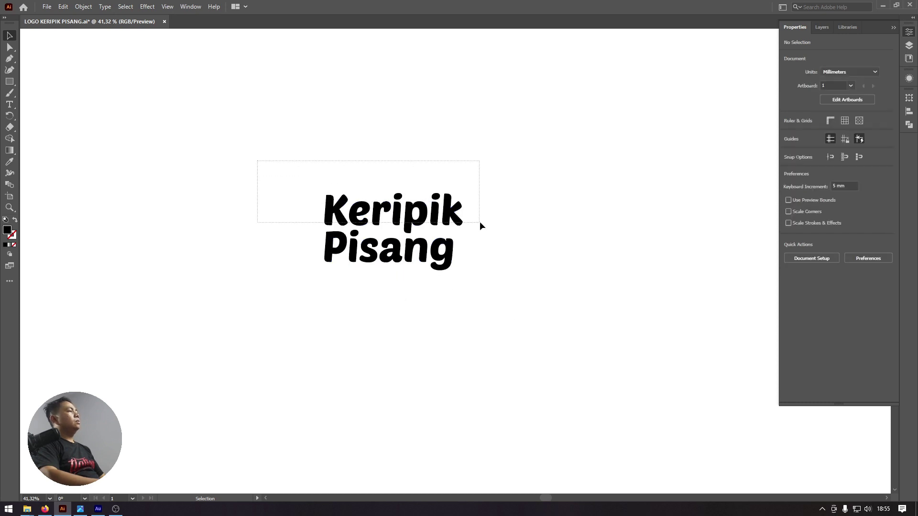
{"action": "left_click_drag", "start_coordinate": [264, 238], "coordinate": [516, 306]}
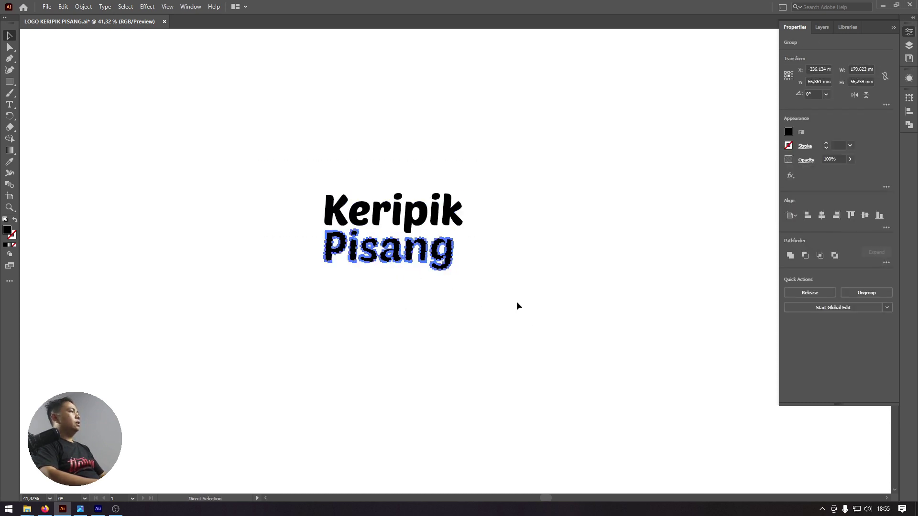
{"action": "key", "text": "ctrl+g"}
- Enlarge Pisang, lower it slightly, and move Keripik up and right over it
{"action": "left_click_drag", "start_coordinate": [453, 230], "coordinate": [505, 213]}
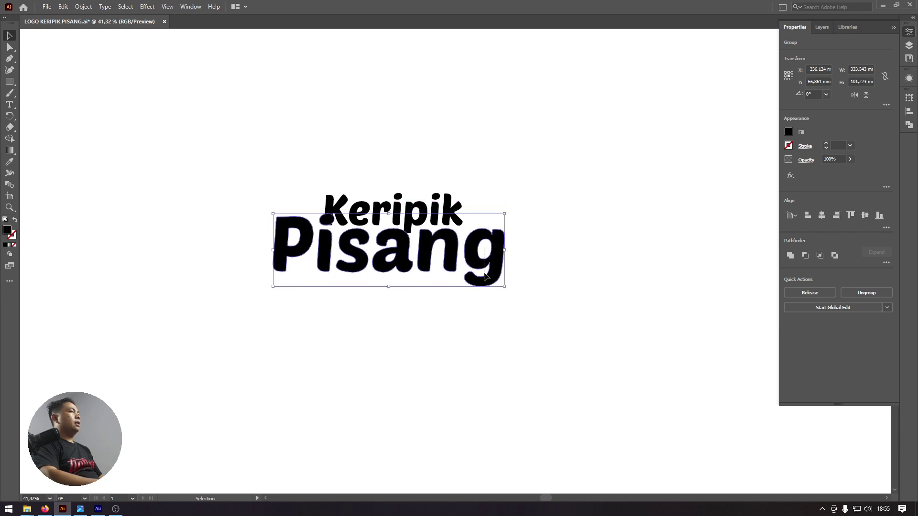
{"action": "left_click_drag", "start_coordinate": [485, 276], "coordinate": [482, 293]}
{"action": "mouse_move", "coordinate": [442, 210]}
{"action": "left_mouse_down"}
{"action": "mouse_move", "coordinate": [455, 225]}
{"action": "mouse_move", "coordinate": [515, 197]}
{"action": "left_mouse_up"}
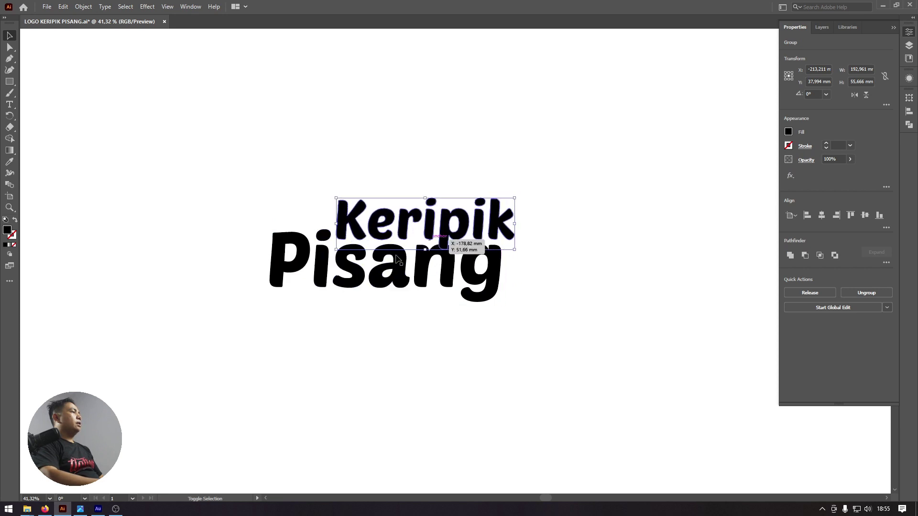
{"action": "scroll", "coordinate": [296, 258], "scroll_direction": "up", "scroll_amount": 5}
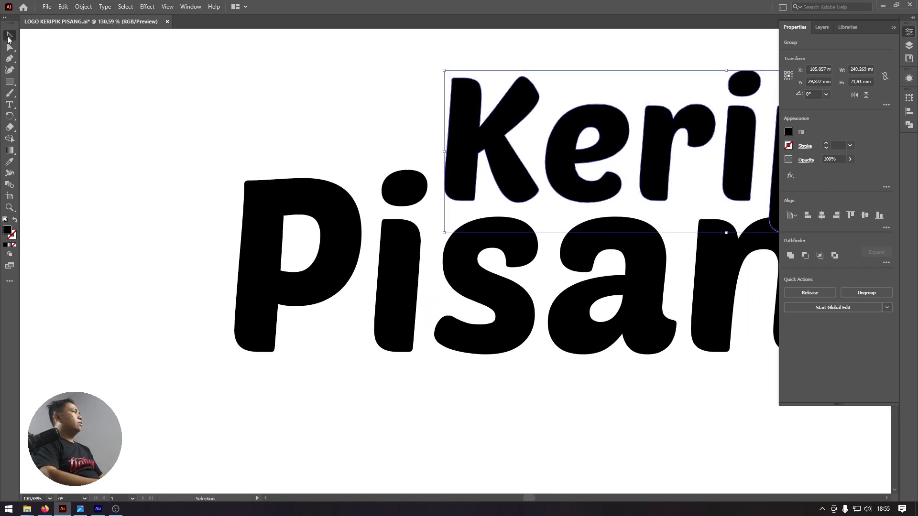
- Select the letter i inside the Pisang group, undoing an accidental move of Pisang
{"action": "left_click", "coordinate": [415, 266]}
{"action": "double_click", "coordinate": [409, 265]}
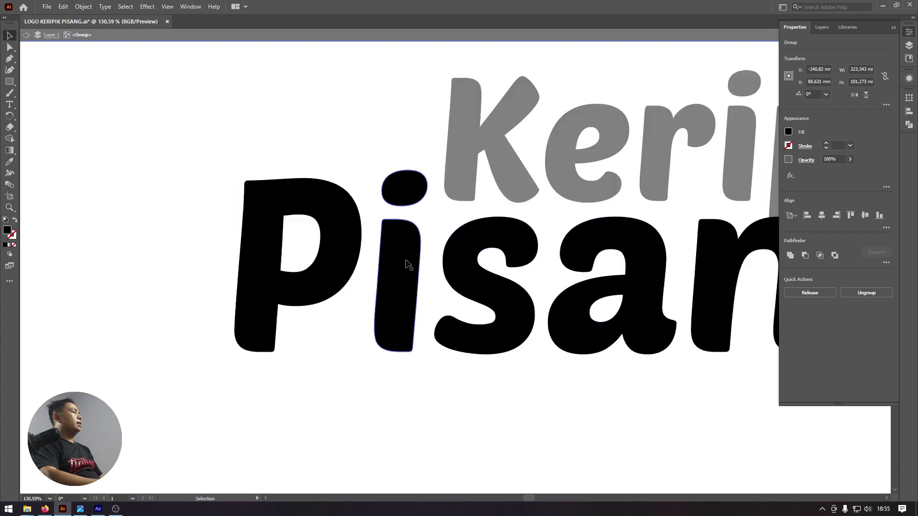
{"action": "left_click", "coordinate": [405, 248]}
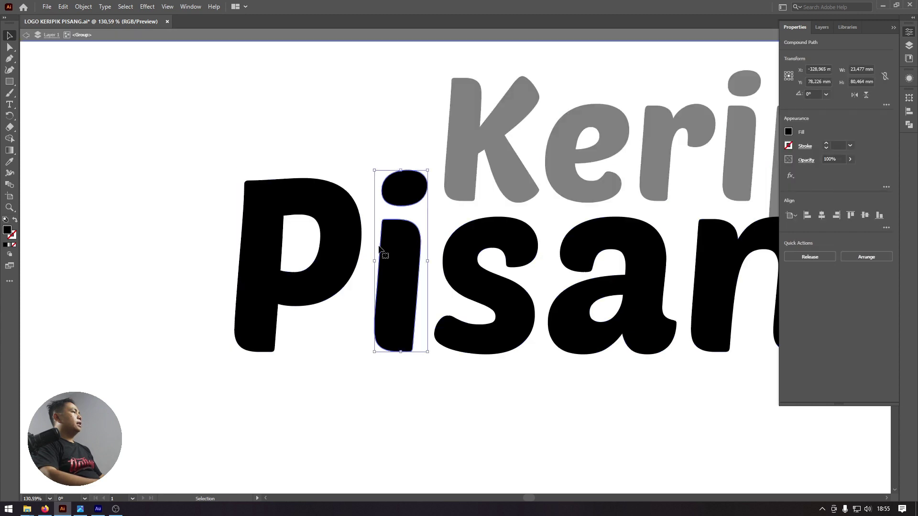
{"action": "left_click", "coordinate": [366, 369]}
{"action": "left_click", "coordinate": [402, 285]}
{"action": "right_click", "coordinate": [400, 253]}
{"action": "left_click", "coordinate": [346, 397]}
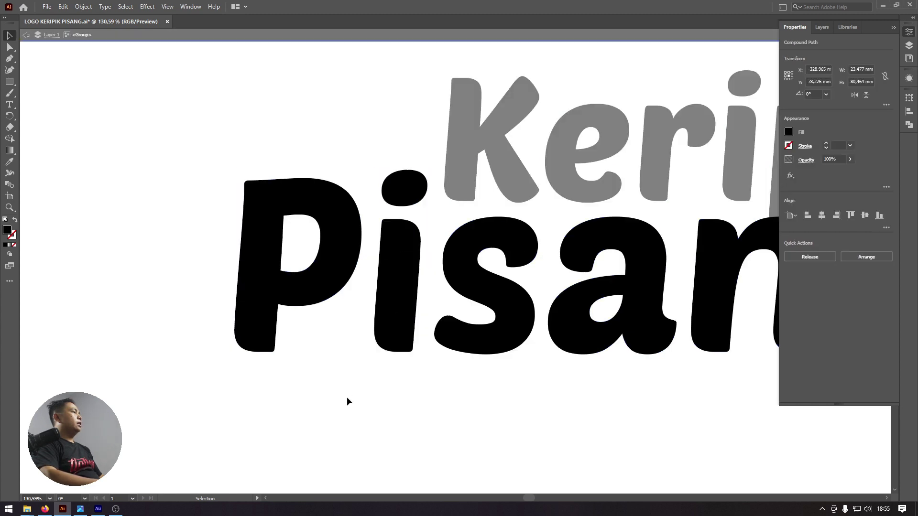
{"action": "double_click", "coordinate": [355, 383]}
{"action": "left_click_drag", "start_coordinate": [394, 265], "coordinate": [334, 323]}
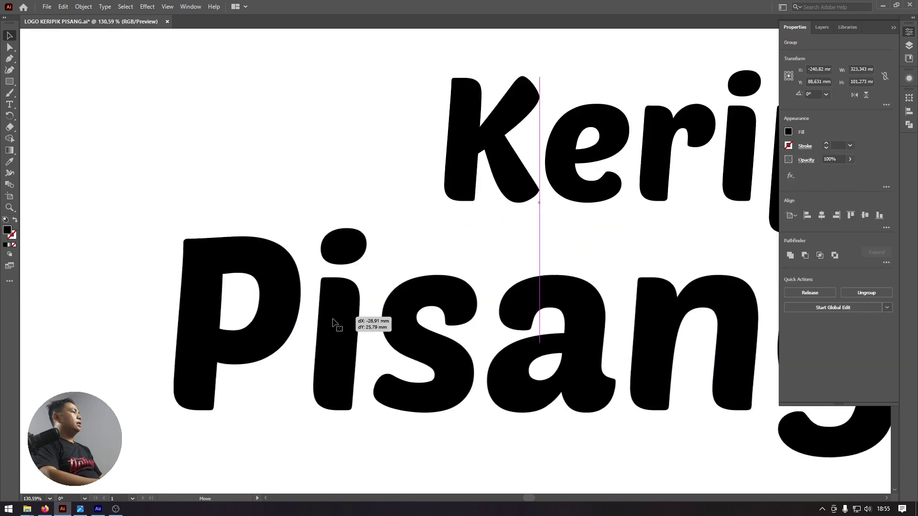
{"action": "key", "text": "ctrl+z"}
- Ungroup the Pisang letters and split the i into a separate dot and stem
{"action": "right_click", "coordinate": [395, 278]}
{"action": "left_click", "coordinate": [420, 358]}
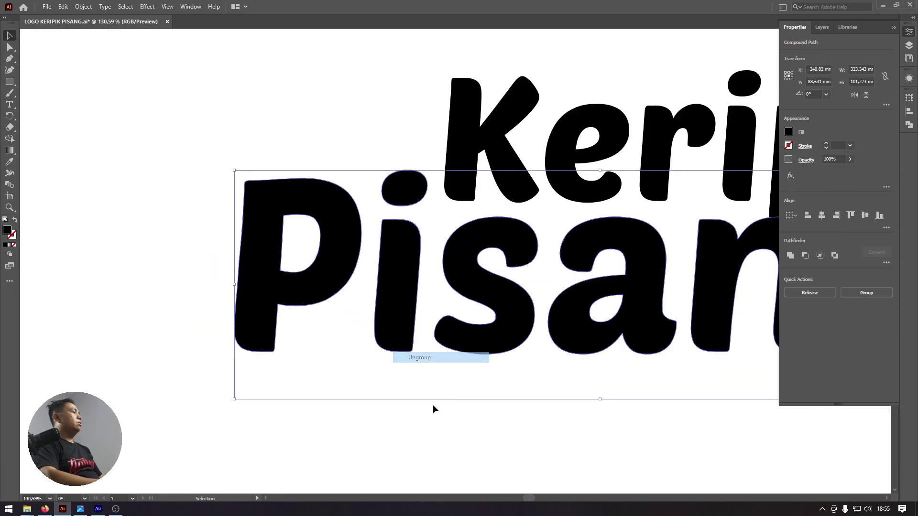
{"action": "left_click", "coordinate": [400, 287]}
{"action": "right_click", "coordinate": [388, 246]}
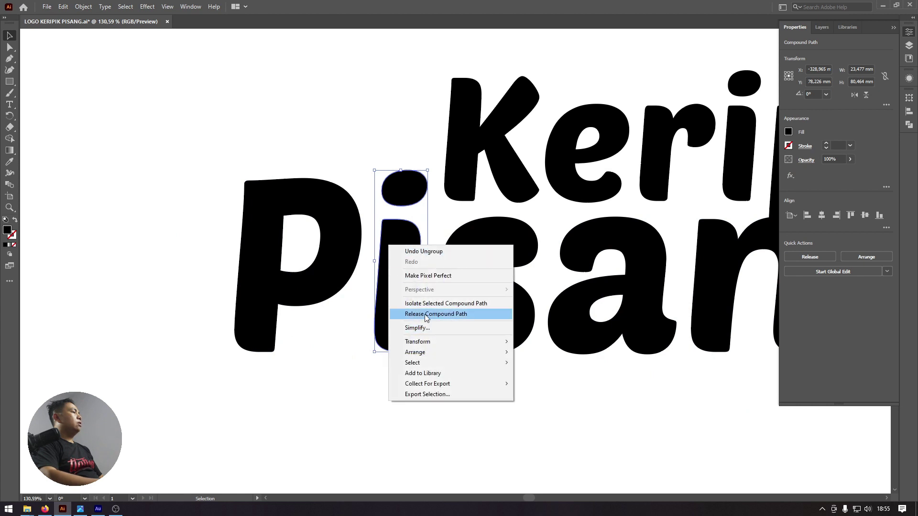
{"action": "left_click", "coordinate": [426, 315]}
- Lower the top of the i stem and move the i's dot down toward it
{"action": "left_click", "coordinate": [374, 171]}
{"action": "left_click", "coordinate": [403, 261]}
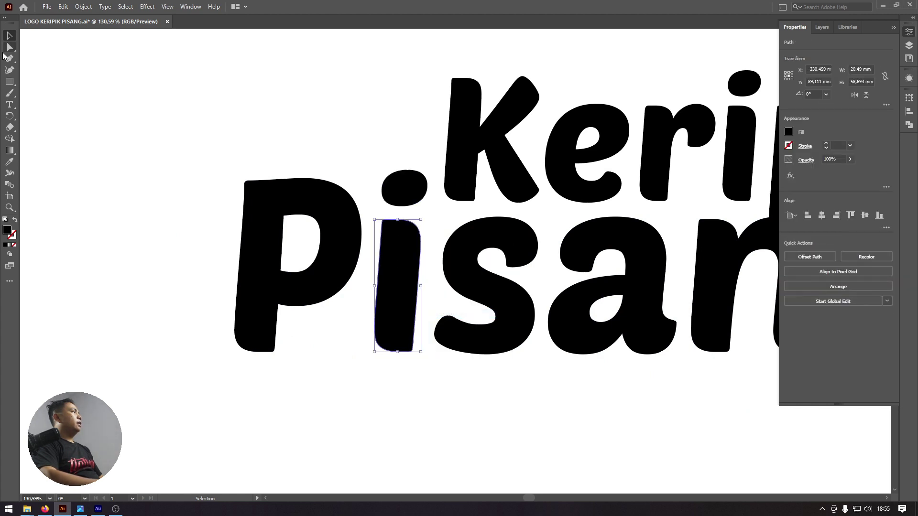
{"action": "left_click", "coordinate": [10, 47]}
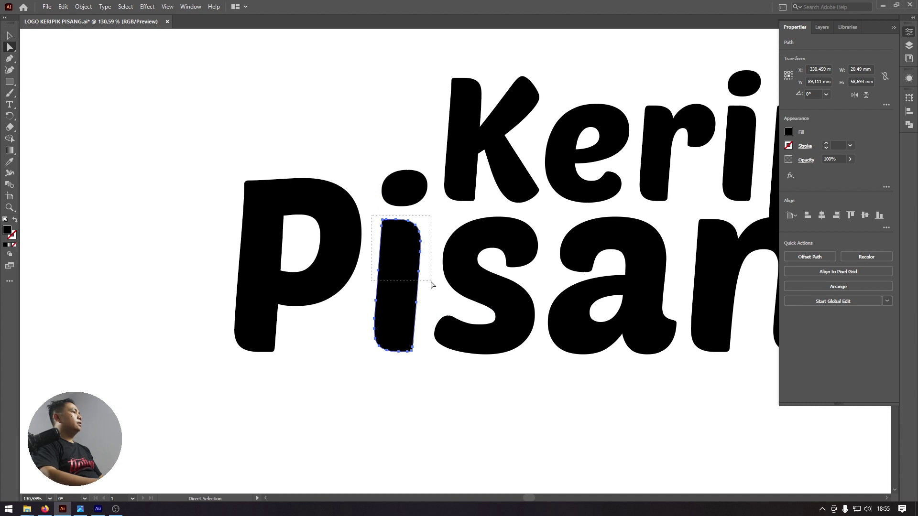
{"action": "left_click_drag", "start_coordinate": [419, 273], "coordinate": [418, 294]}
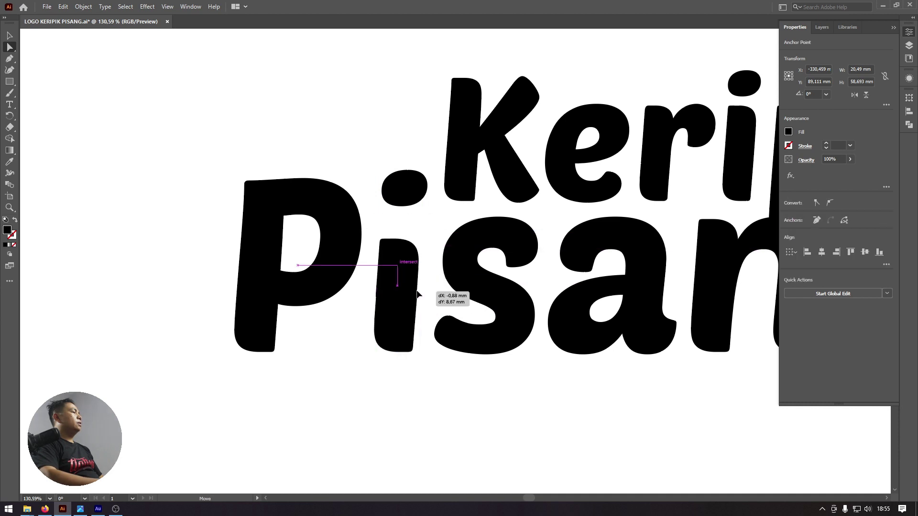
{"action": "left_click_drag", "start_coordinate": [418, 294], "coordinate": [417, 296]}
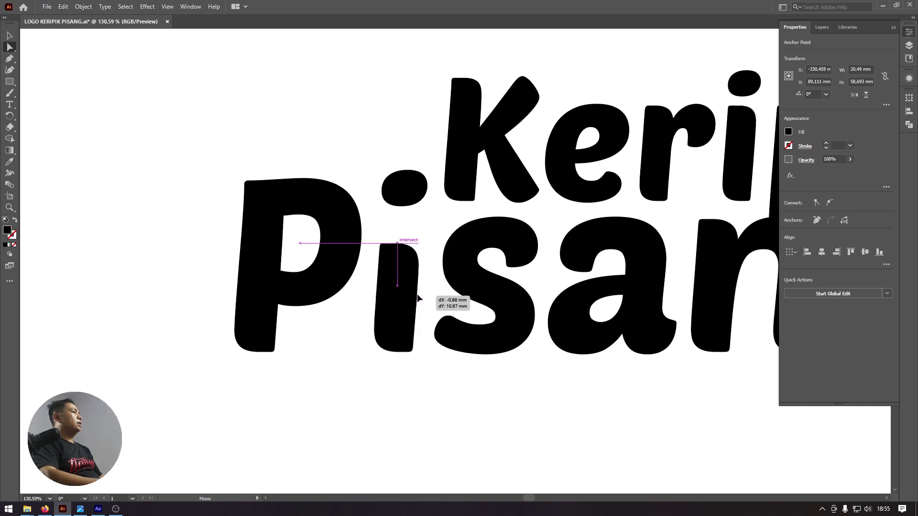
{"action": "key", "text": "v"}
{"action": "left_click", "coordinate": [407, 230]}
{"action": "left_click_drag", "start_coordinate": [402, 202], "coordinate": [402, 231]}
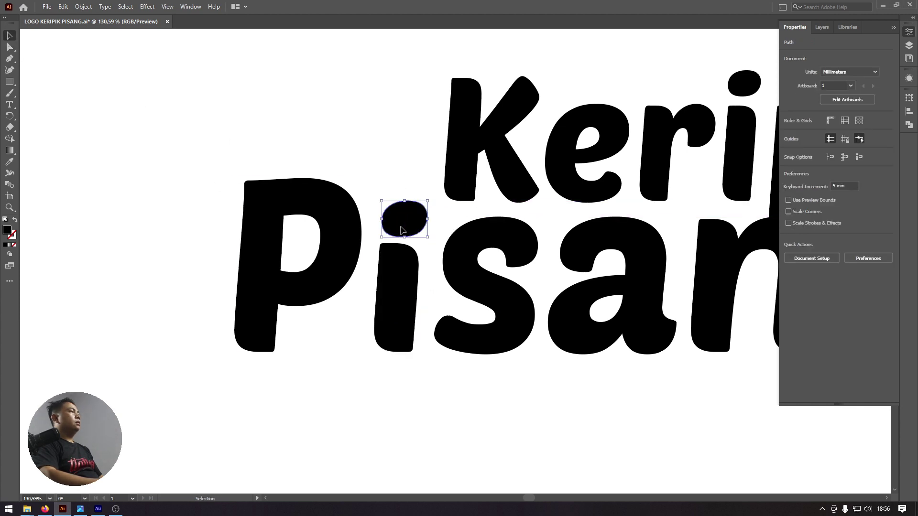
- Shift the anchor points along the i stem's right edge sideways
{"action": "left_click", "coordinate": [401, 269]}
{"action": "left_click", "coordinate": [9, 47]}
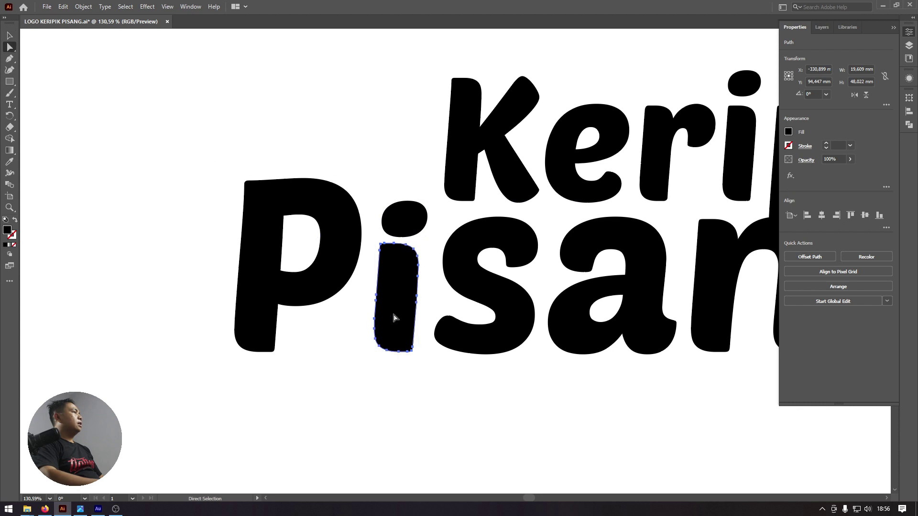
{"action": "left_click", "coordinate": [419, 284]}
{"action": "left_click_drag", "start_coordinate": [367, 243], "coordinate": [367, 243]}
{"action": "left_click", "coordinate": [418, 277]}
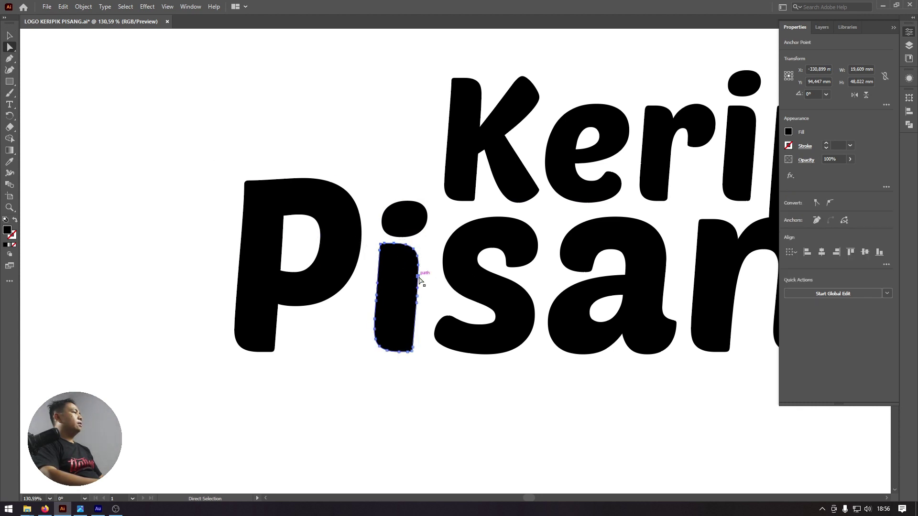
{"action": "left_click_drag", "start_coordinate": [418, 281], "coordinate": [417, 286], "text": "shift"}
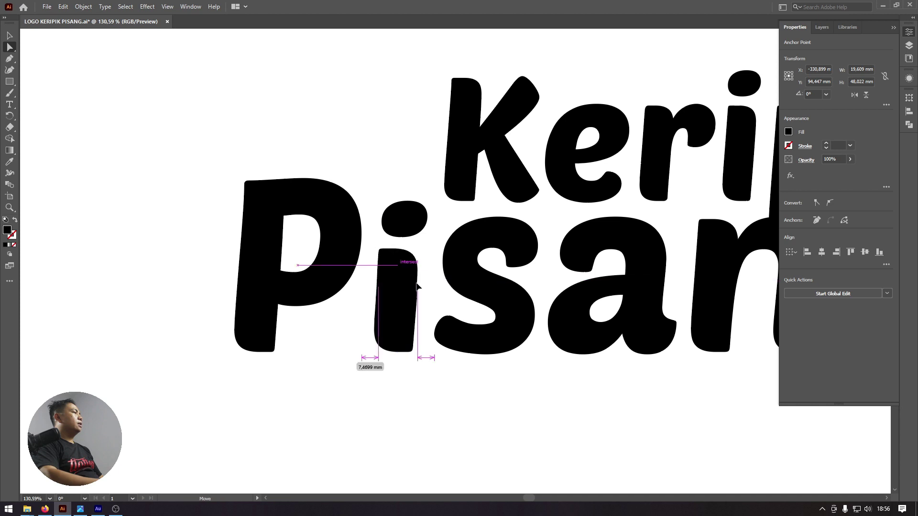
- Zoom in closely on the i and drag its stem's top points down
{"action": "key", "text": "z"}
{"action": "left_click_drag", "start_coordinate": [390, 292], "coordinate": [547, 406]}
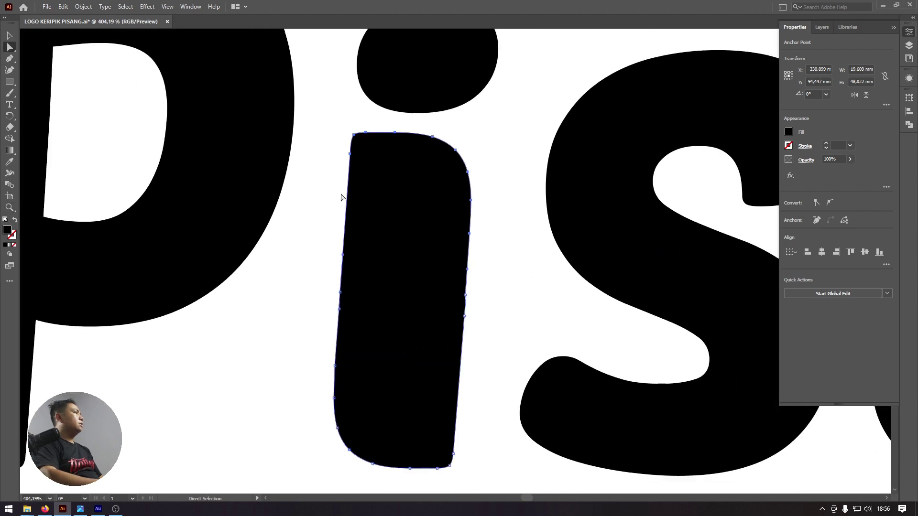
{"action": "mouse_move", "coordinate": [348, 134]}
{"action": "left_mouse_down"}
{"action": "mouse_move", "coordinate": [506, 252]}
{"action": "mouse_move", "coordinate": [473, 249]}
{"action": "left_mouse_up"}
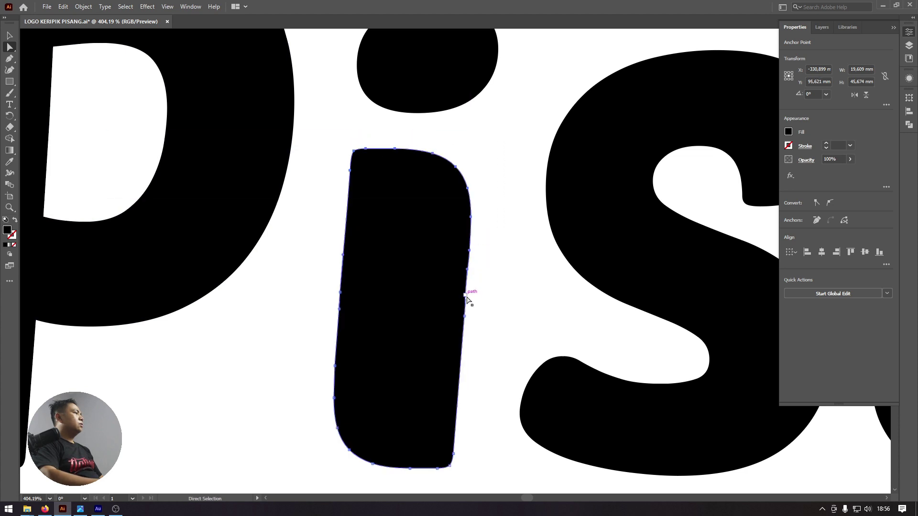
{"action": "left_click", "coordinate": [466, 297]}
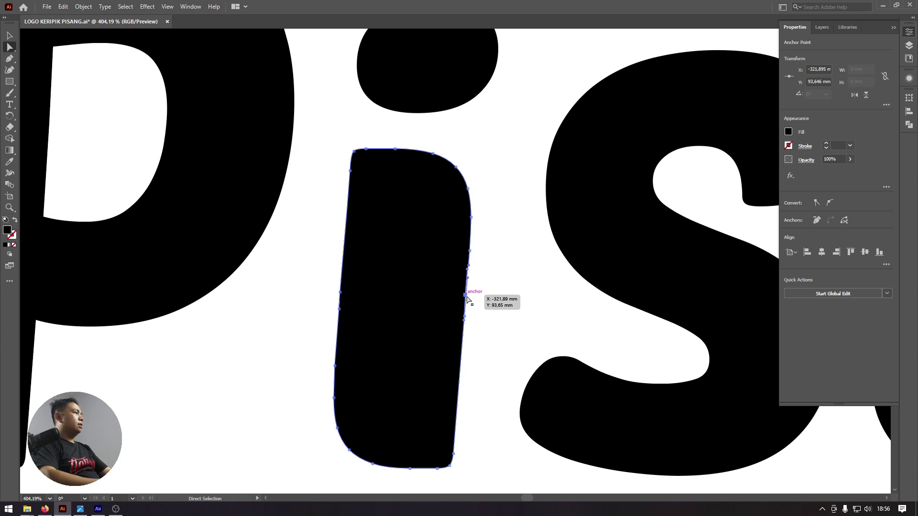
- Try deleting extra anchor points on the i's edge, dismissing each warning
{"action": "key", "text": "minus"}
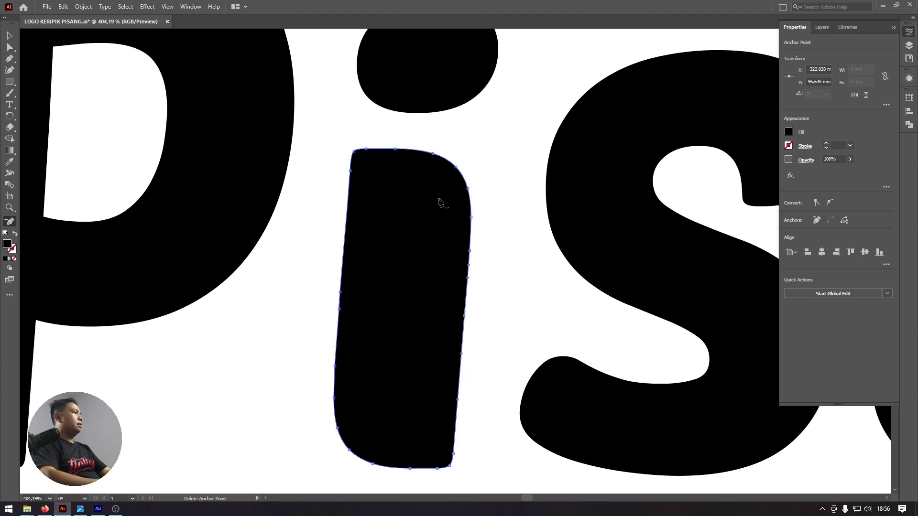
{"action": "left_click", "coordinate": [468, 266]}
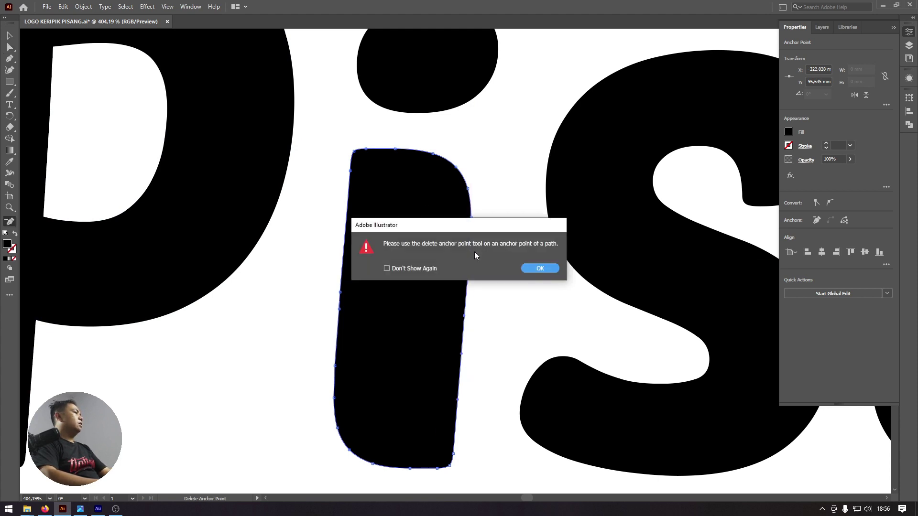
{"action": "left_click", "coordinate": [535, 270]}
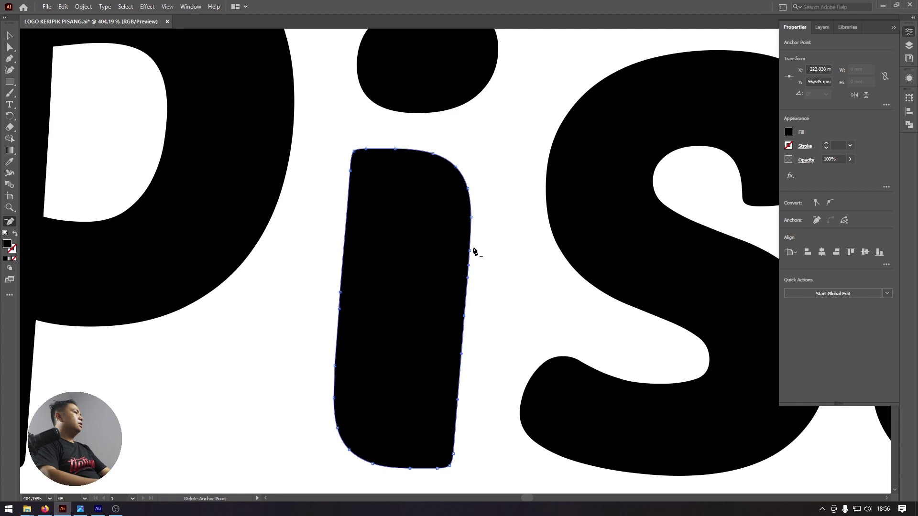
{"action": "left_click", "coordinate": [468, 280]}
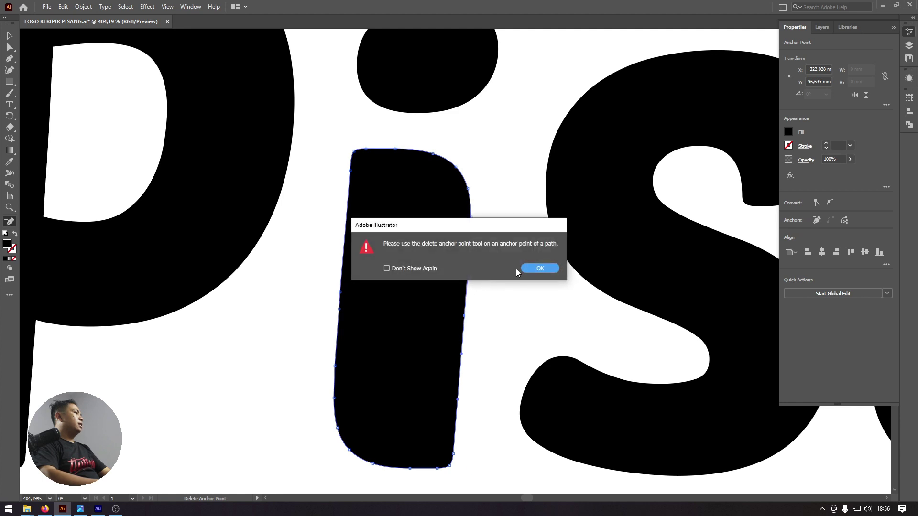
{"action": "left_click", "coordinate": [538, 269]}
{"action": "left_click", "coordinate": [468, 279]}
{"action": "key", "text": "Return"}
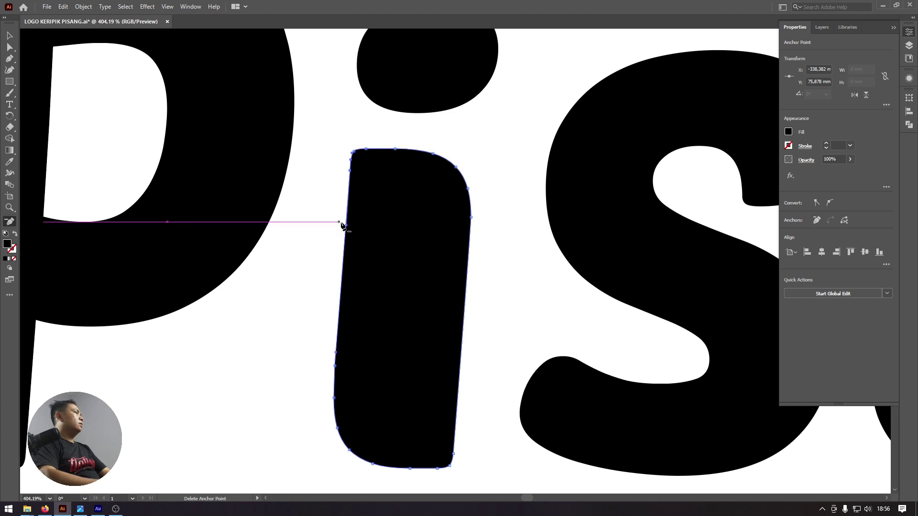
- Marquee the i stem's upper points and lower them further
{"action": "left_click", "coordinate": [9, 47]}
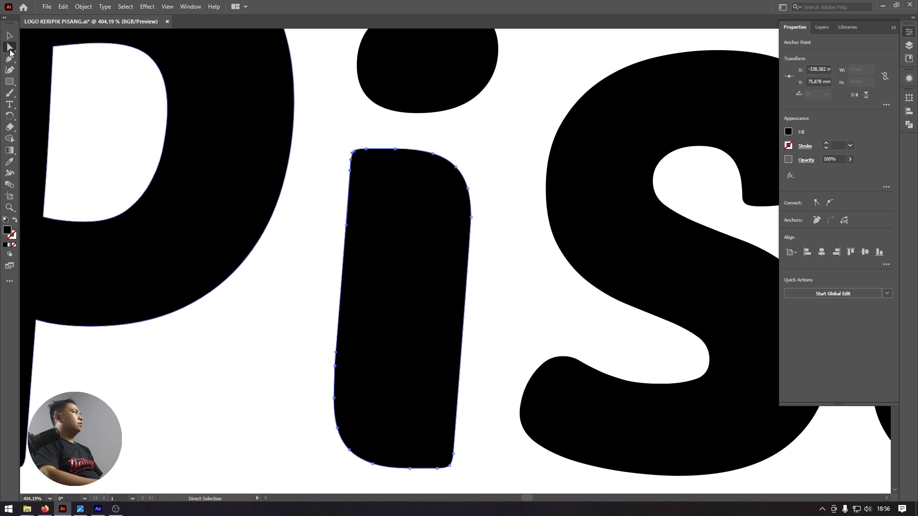
{"action": "left_click_drag", "start_coordinate": [341, 146], "coordinate": [498, 285]}
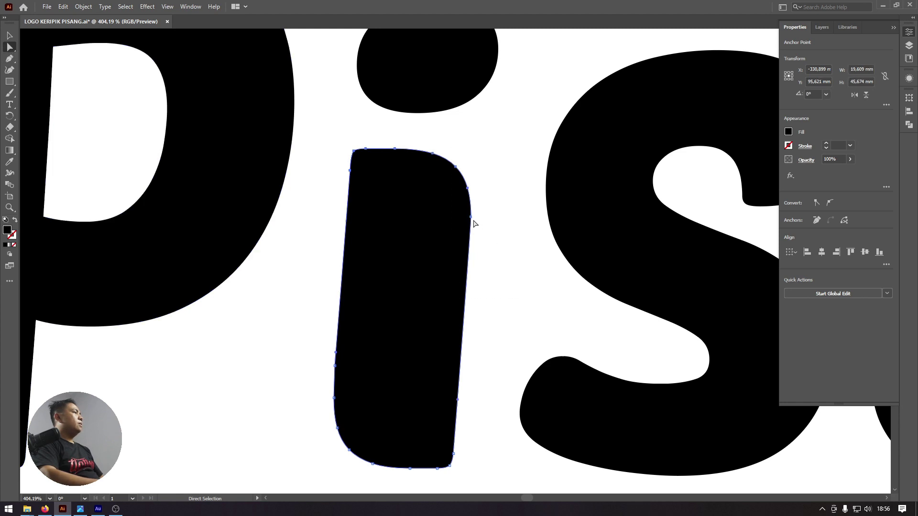
{"action": "left_click_drag", "start_coordinate": [473, 221], "coordinate": [474, 259]}
- Move the i's dot straight down closer to its stem
{"action": "scroll", "coordinate": [474, 260], "scroll_direction": "up", "scroll_amount": 3}
{"action": "left_click", "coordinate": [6, 36]}
{"action": "mouse_move", "coordinate": [451, 170]}
{"action": "left_mouse_down"}
{"action": "mouse_move", "coordinate": [453, 198]}
{"action": "mouse_move", "coordinate": [412, 200]}
{"action": "left_mouse_up"}
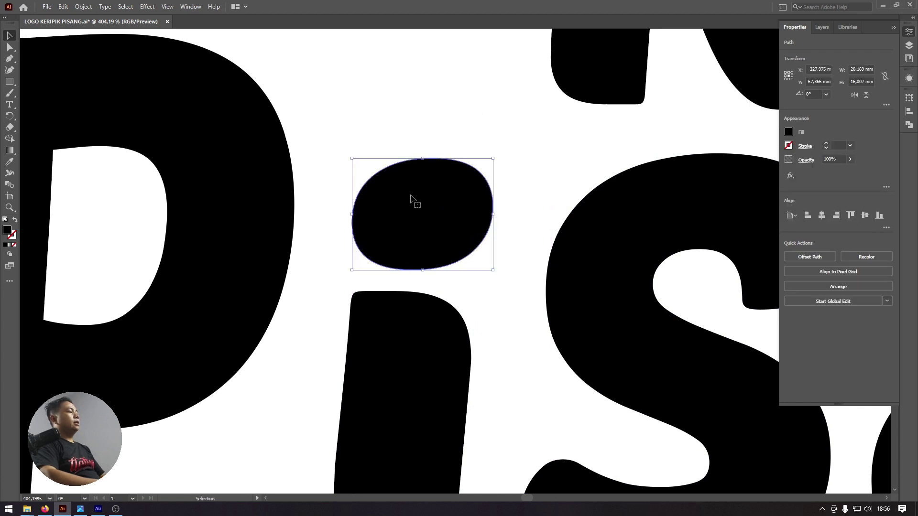
{"action": "key", "text": "ctrl+minus"}
{"action": "key", "text": "ctrl+minus"}
{"action": "key", "text": "ctrl+minus"}
- Shift Keripik left and shrink it slightly from its corner handle
{"action": "left_click_drag", "start_coordinate": [420, 159], "coordinate": [302, 170]}
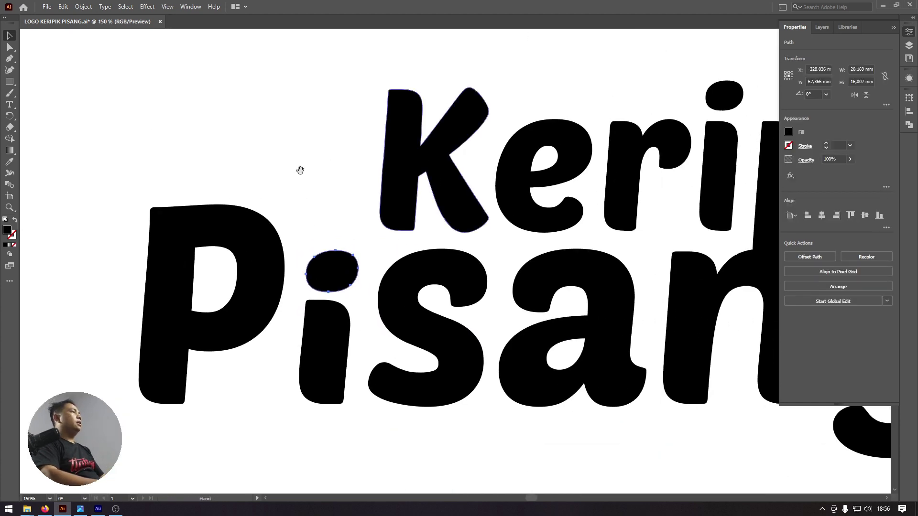
{"action": "left_click_drag", "start_coordinate": [428, 161], "coordinate": [340, 168]}
{"action": "left_click_drag", "start_coordinate": [497, 194], "coordinate": [383, 192]}
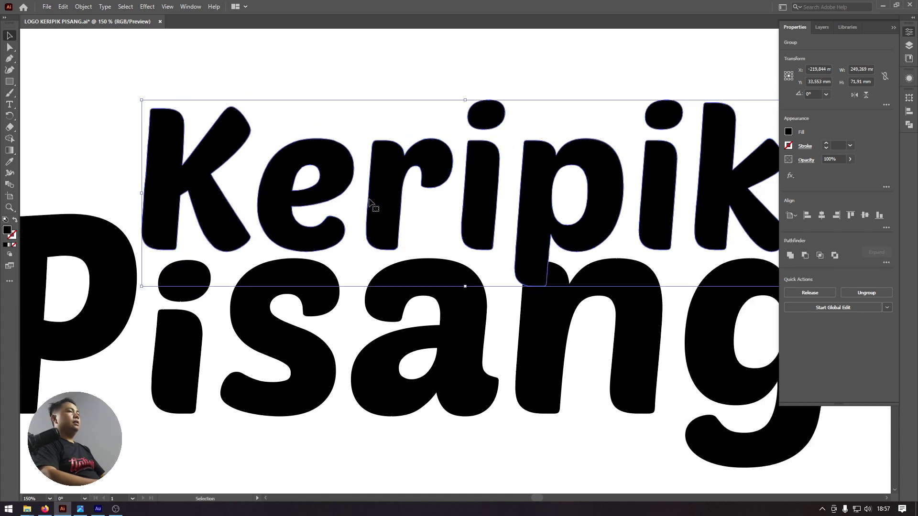
{"action": "key", "text": "ctrl+minus"}
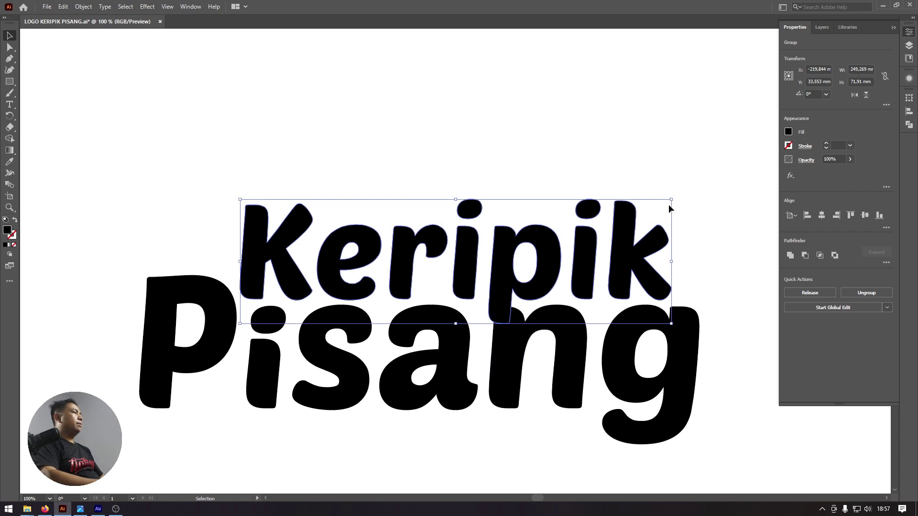
{"action": "left_click_drag", "start_coordinate": [669, 208], "coordinate": [639, 201]}
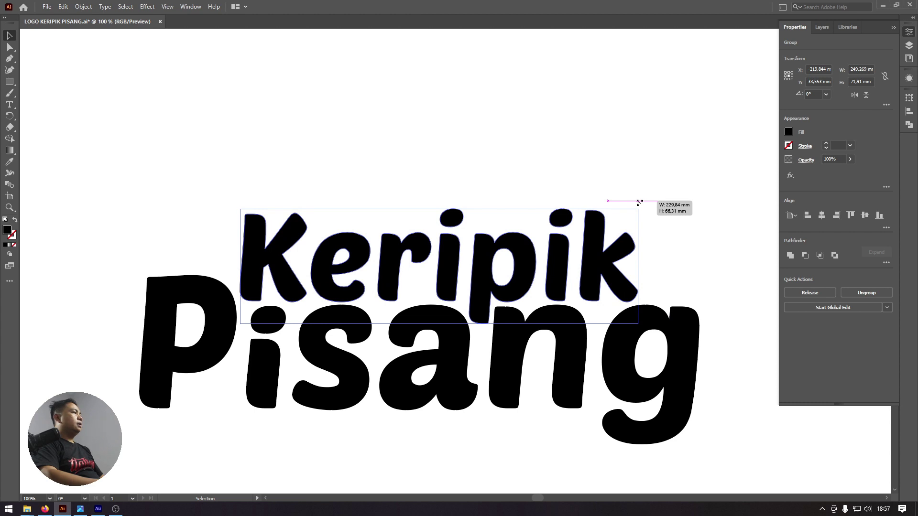
{"action": "left_click_drag", "start_coordinate": [639, 203], "coordinate": [639, 202]}
- Deselect, recentre the view on the logo and select the P of Pisang
{"action": "left_click", "coordinate": [289, 183]}
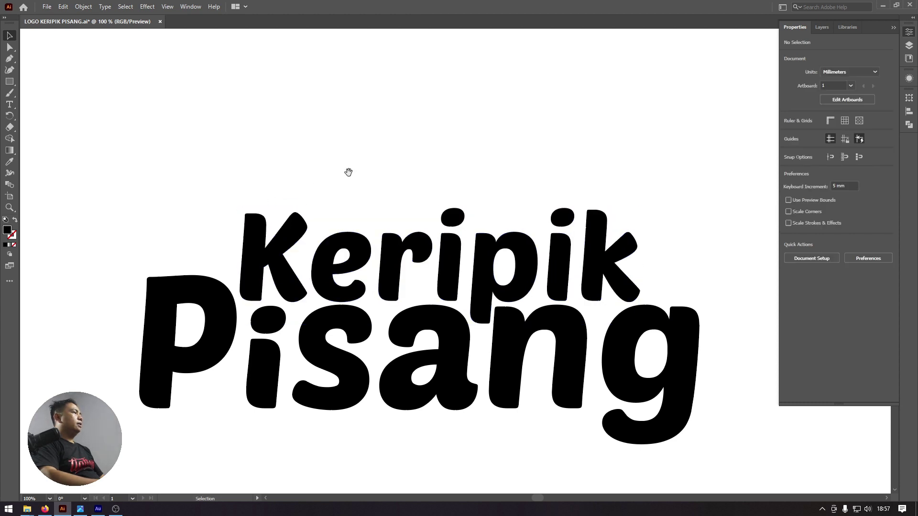
{"action": "left_click_drag", "start_coordinate": [349, 172], "coordinate": [339, 153]}
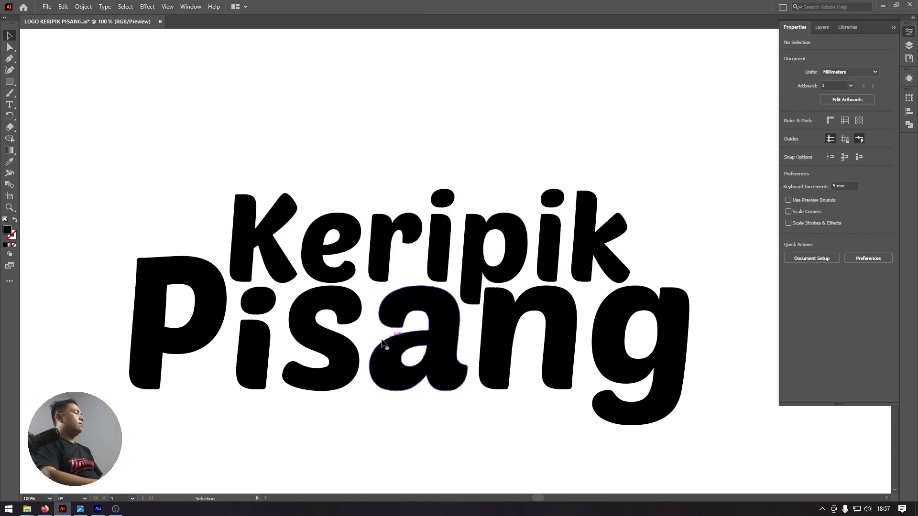
{"action": "mouse_move", "coordinate": [383, 342]}
{"action": "left_mouse_down"}
{"action": "mouse_move", "coordinate": [389, 303]}
{"action": "mouse_move", "coordinate": [436, 296]}
{"action": "left_mouse_up"}
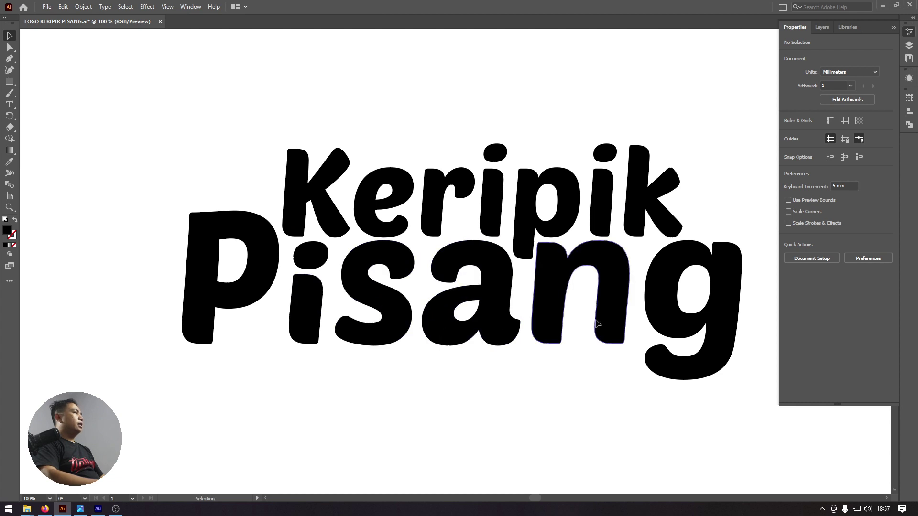
{"action": "left_click", "coordinate": [274, 286]}
- Tighten Pisang's spacing by moving its a, n and g slightly left
{"action": "key", "text": "z"}
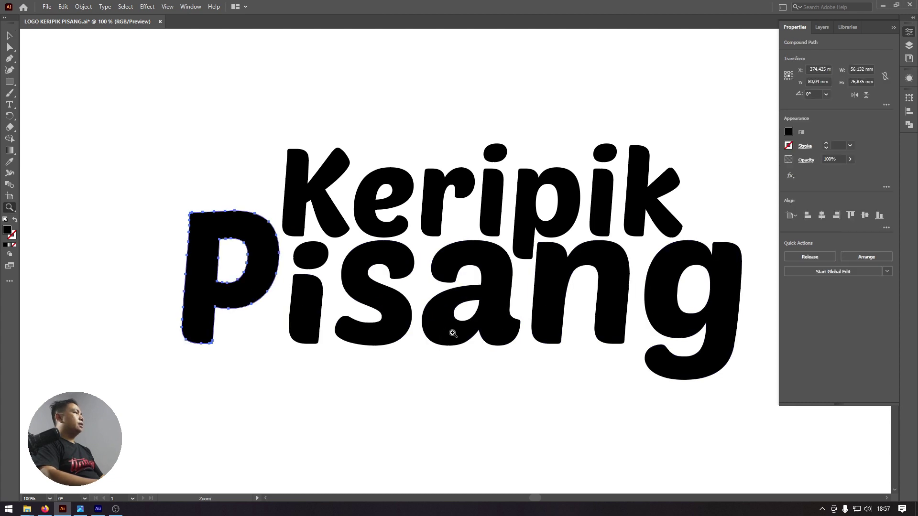
{"action": "left_click_drag", "start_coordinate": [522, 286], "coordinate": [598, 345]}
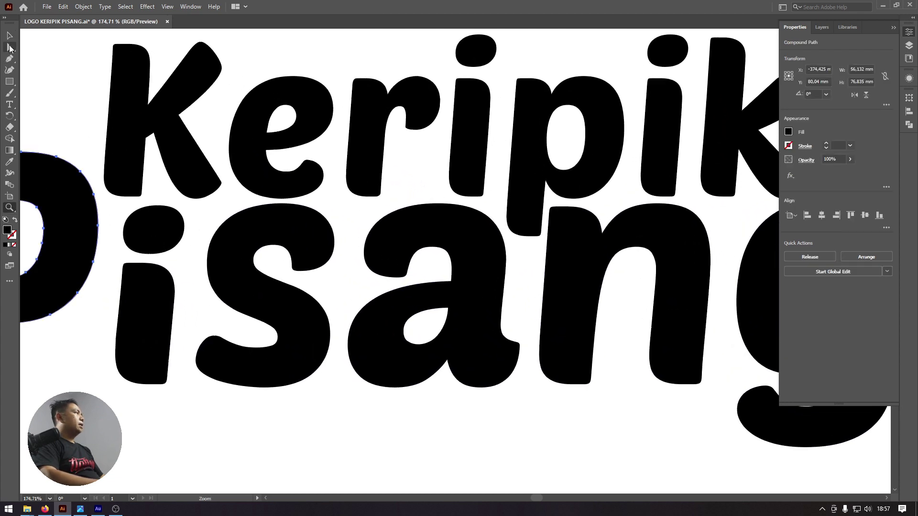
{"action": "left_click", "coordinate": [10, 35]}
{"action": "left_click_drag", "start_coordinate": [415, 251], "coordinate": [407, 251]}
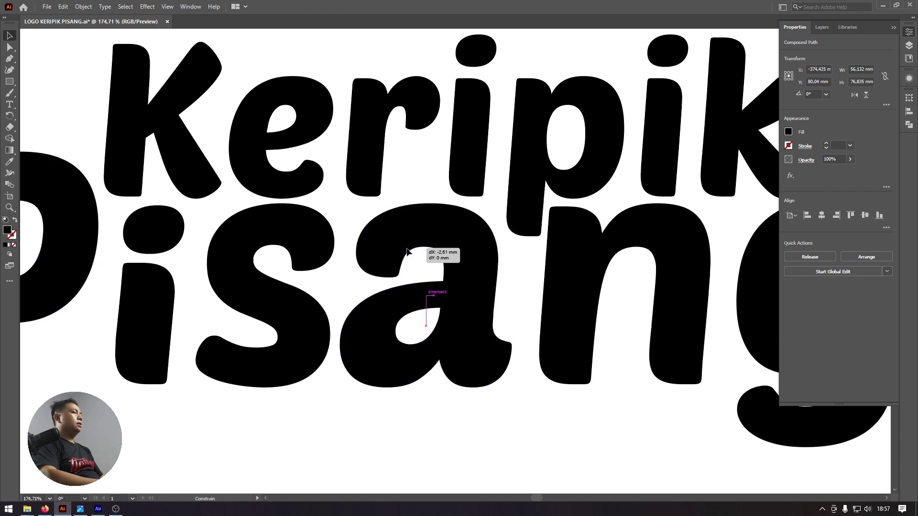
{"action": "left_click_drag", "start_coordinate": [567, 276], "coordinate": [552, 276]}
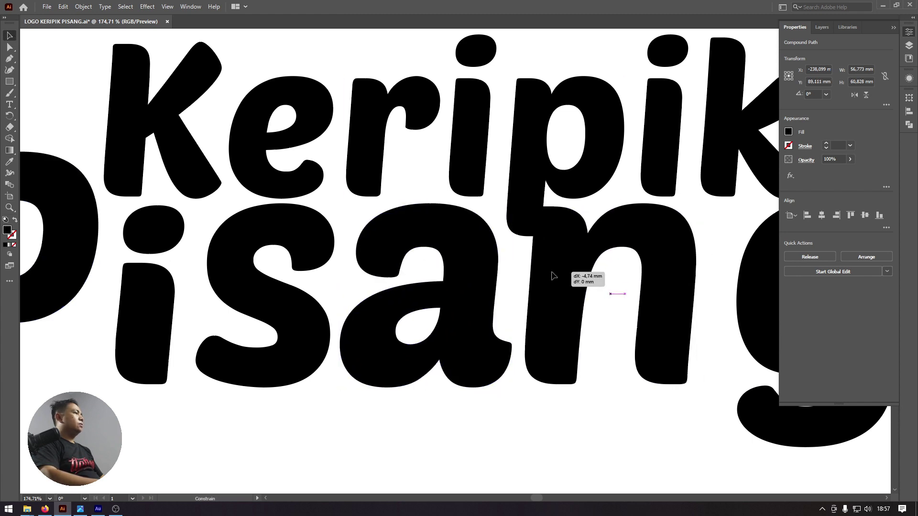
{"action": "scroll", "coordinate": [609, 283], "scroll_direction": "right", "scroll_amount": 5}
{"action": "left_click_drag", "start_coordinate": [626, 304], "coordinate": [601, 305]}
{"action": "scroll", "coordinate": [184, 287], "scroll_direction": "left", "scroll_amount": 5}
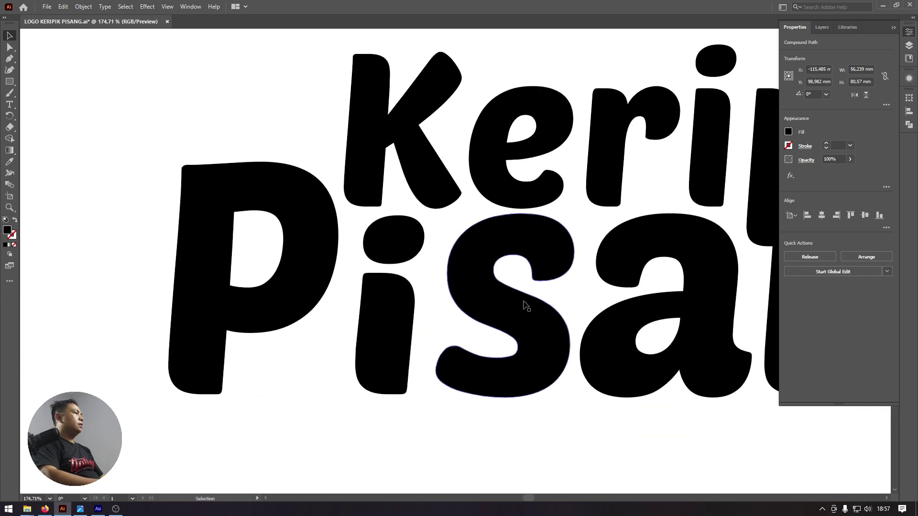
- Group the i stem with its dot, then move the i and the P rightward
{"action": "left_click", "coordinate": [285, 279]}
{"action": "left_click", "coordinate": [379, 293]}
{"action": "left_click", "coordinate": [394, 250], "text": "shift"}
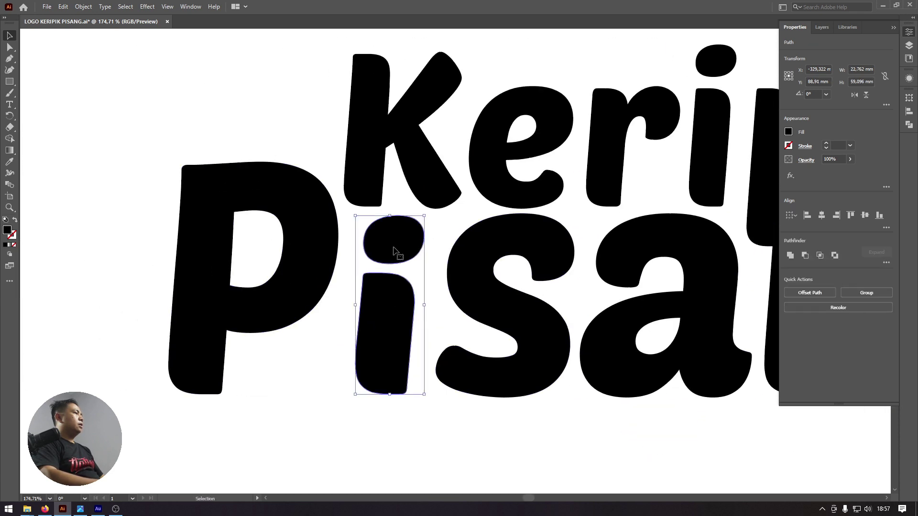
{"action": "key", "text": "a"}
{"action": "key", "text": "v"}
{"action": "key", "text": "ctrl+g"}
{"action": "left_click_drag", "start_coordinate": [393, 332], "coordinate": [403, 335]}
{"action": "left_click_drag", "start_coordinate": [307, 293], "coordinate": [334, 292]}
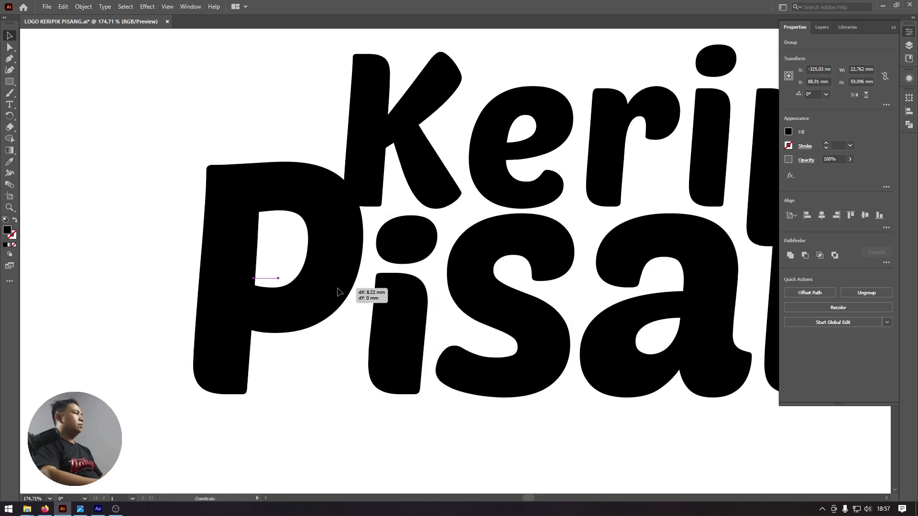
- Isolate the Keripik group and move its e, first i and p left
{"action": "scroll", "coordinate": [366, 277], "scroll_direction": "up", "scroll_amount": 2}
{"action": "scroll", "coordinate": [366, 277], "scroll_direction": "right", "scroll_amount": 5}
{"action": "left_click", "coordinate": [328, 200]}
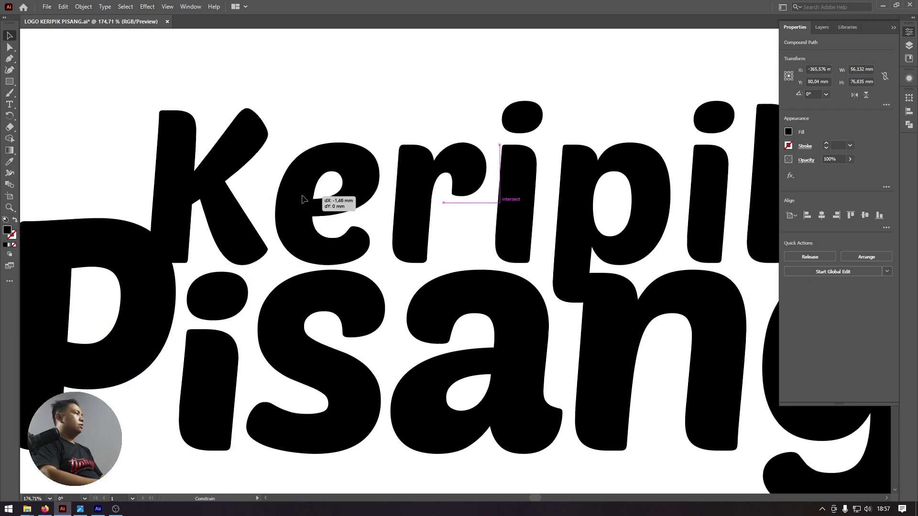
{"action": "key", "text": "a"}
{"action": "double_click", "coordinate": [304, 206]}
{"action": "mouse_move", "coordinate": [307, 194]}
{"action": "left_mouse_down"}
{"action": "mouse_move", "coordinate": [418, 195]}
{"action": "mouse_move", "coordinate": [410, 194]}
{"action": "left_mouse_up"}
{"action": "left_click_drag", "start_coordinate": [528, 196], "coordinate": [511, 196]}
{"action": "left_click_drag", "start_coordinate": [598, 196], "coordinate": [574, 196]}
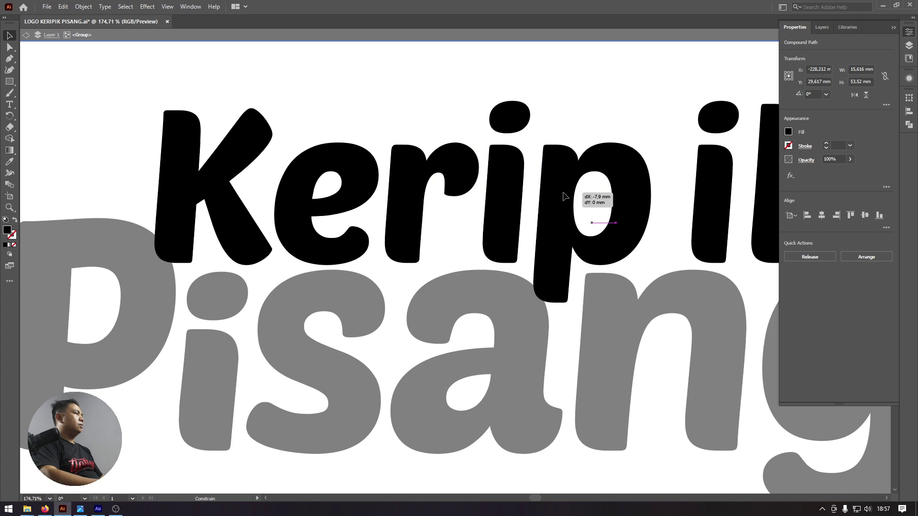
- Pull Keripik's second i and k closer to the p, then exit isolation
{"action": "left_click_drag", "start_coordinate": [714, 189], "coordinate": [683, 189]}
{"action": "scroll", "coordinate": [683, 189], "scroll_direction": "right", "scroll_amount": 2}
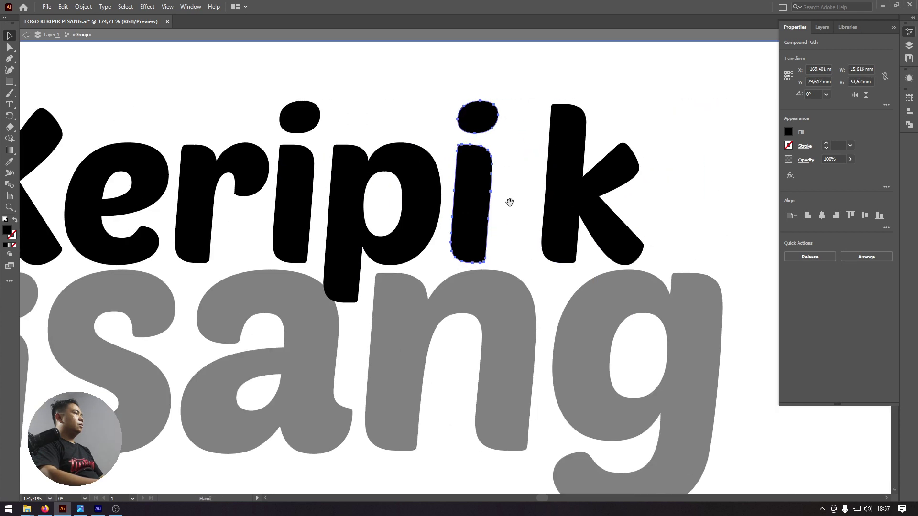
{"action": "left_click_drag", "start_coordinate": [573, 196], "coordinate": [537, 196]}
{"action": "double_click", "coordinate": [650, 197]}
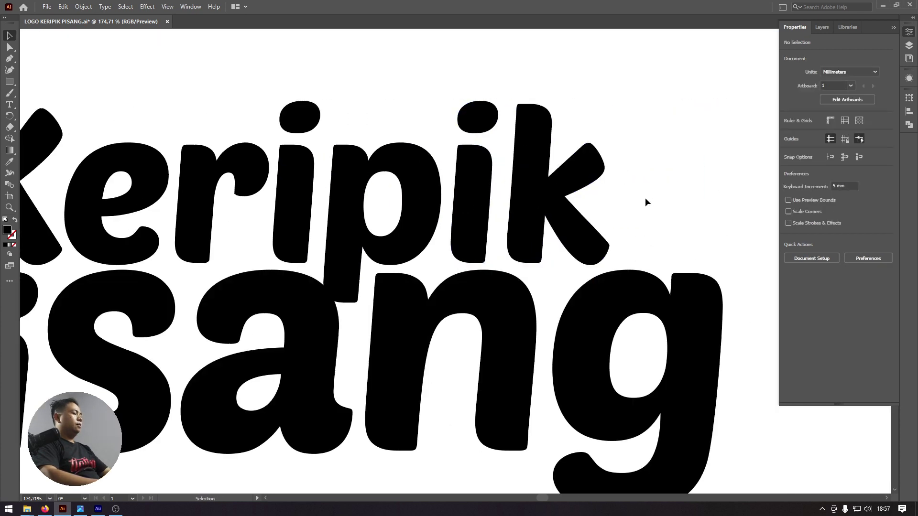
{"action": "key", "text": "ctrl+minus"}
{"action": "key", "text": "ctrl+minus"}
{"action": "scroll", "coordinate": [531, 196], "scroll_direction": "left", "scroll_amount": 3}
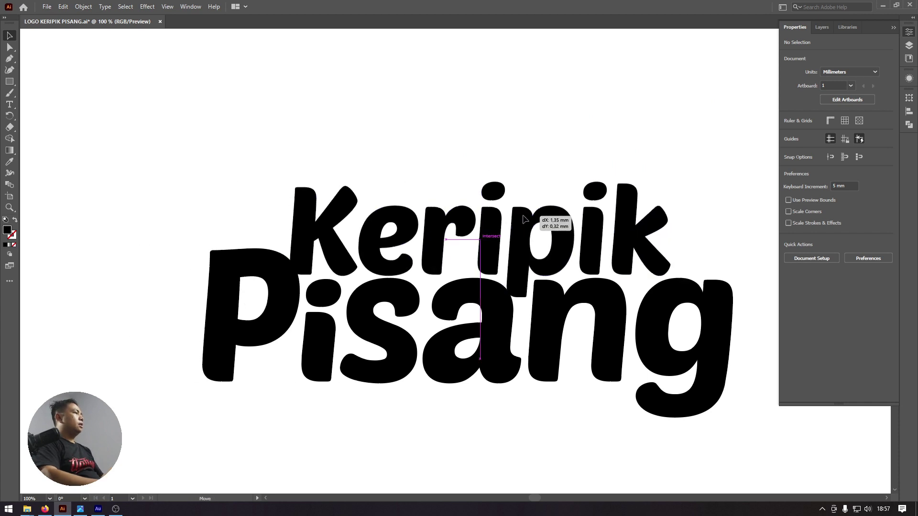
- Nudge Keripik sideways and shrink it slightly from its corner handles
{"action": "left_click_drag", "start_coordinate": [520, 219], "coordinate": [527, 219]}
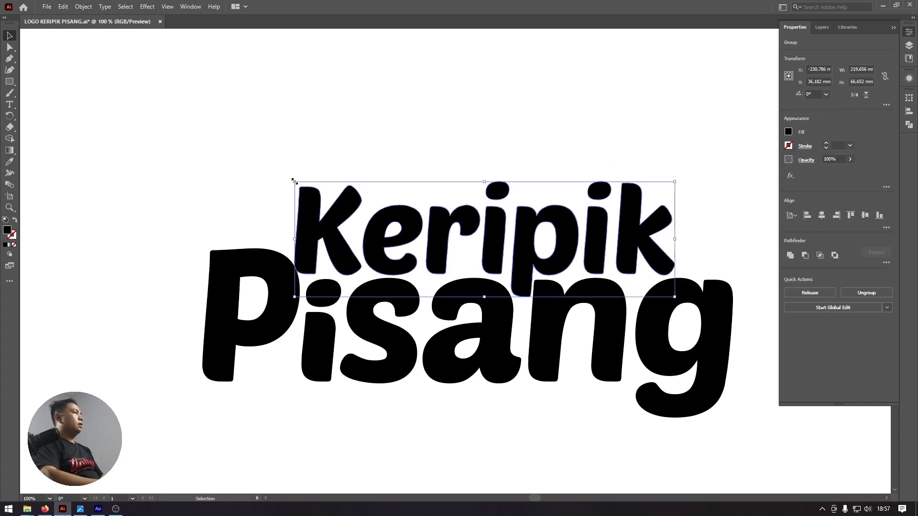
{"action": "left_click_drag", "start_coordinate": [293, 180], "coordinate": [299, 184]}
{"action": "left_click_drag", "start_coordinate": [676, 185], "coordinate": [669, 184]}
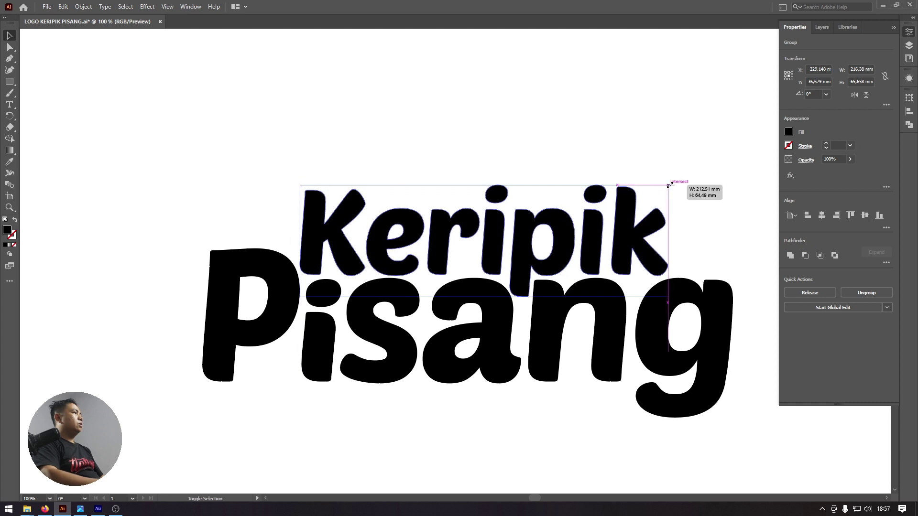
{"action": "left_click", "coordinate": [564, 143]}
- Raise Keripik slightly so it sits snugly above Pisang, then check the spacing
{"action": "key", "text": "z"}
{"action": "left_click", "coordinate": [532, 238]}
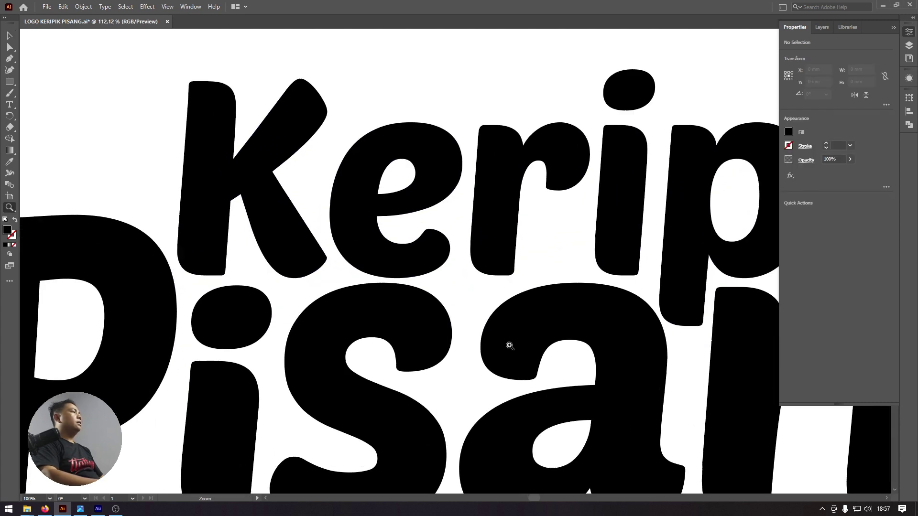
{"action": "key", "text": "v"}
{"action": "left_click_drag", "start_coordinate": [440, 174], "coordinate": [474, 150]}
{"action": "key", "text": "ctrl+minus"}
{"action": "key", "text": "ctrl+minus"}
{"action": "left_click", "coordinate": [458, 174]}
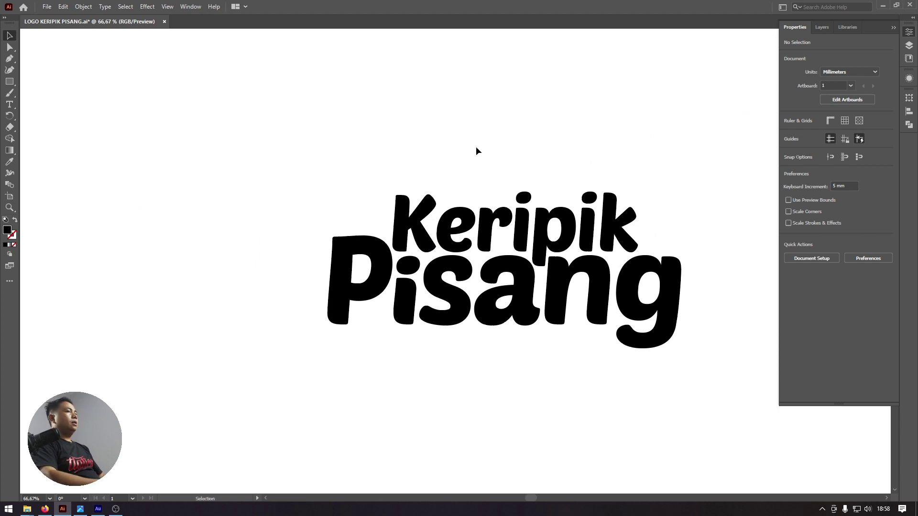
- Zoom in on Pisang and nudge the isolated P slightly to the right
{"action": "key", "text": "z"}
{"action": "mouse_move", "coordinate": [389, 275]}
{"action": "left_mouse_down"}
{"action": "mouse_move", "coordinate": [421, 311]}
{"action": "mouse_move", "coordinate": [535, 347]}
{"action": "left_mouse_up"}
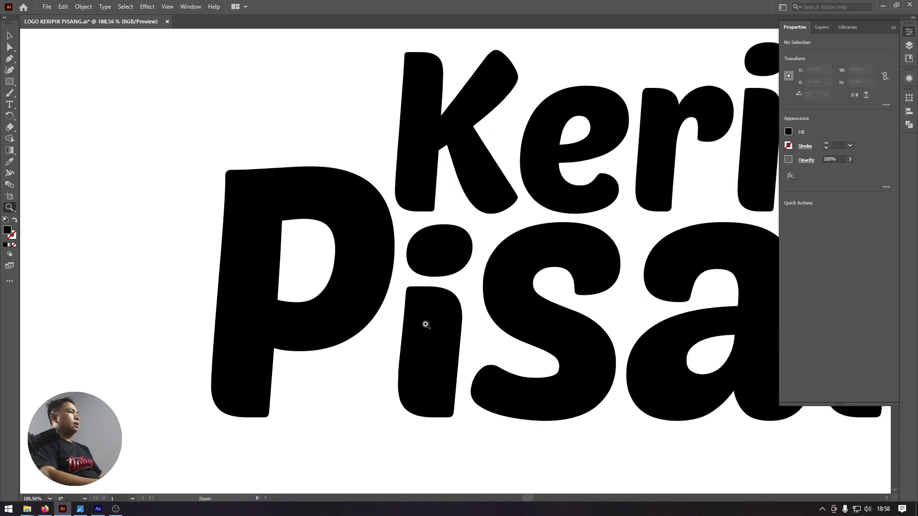
{"action": "key", "text": "v"}
{"action": "left_click", "coordinate": [349, 204]}
{"action": "double_click", "coordinate": [349, 204]}
{"action": "left_click_drag", "start_coordinate": [355, 204], "coordinate": [358, 204]}
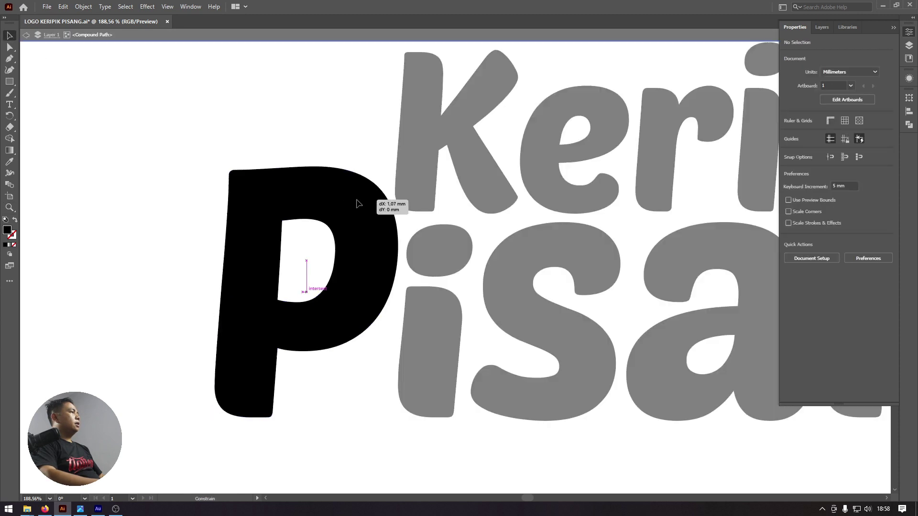
{"action": "double_click", "coordinate": [211, 123]}
{"action": "key", "text": "ctrl+minus"}
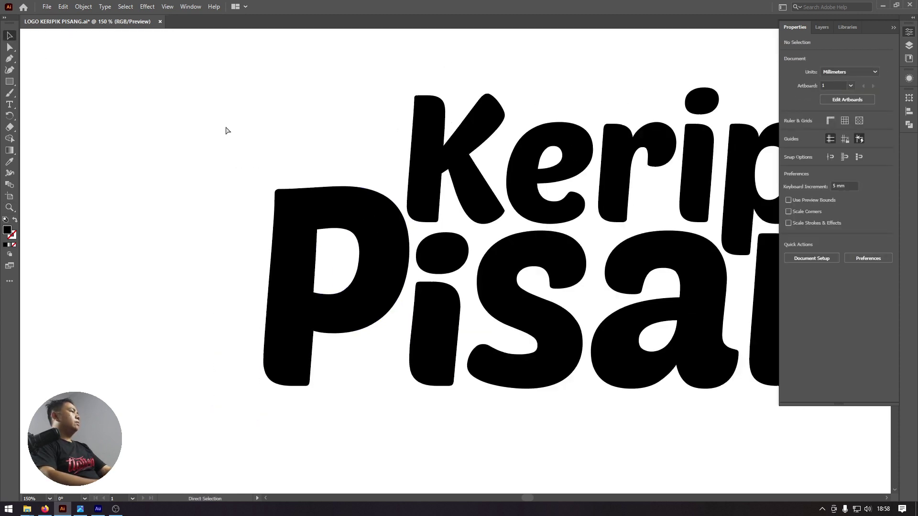
- Nudge the P slightly back to the left to fine-tune its spacing
{"action": "key", "text": "a"}
{"action": "key", "text": "ctrl+plus"}
{"action": "key", "text": "ctrl+plus"}
{"action": "key", "text": "ctrl+plus"}
{"action": "key", "text": "v"}
{"action": "double_click", "coordinate": [232, 203]}
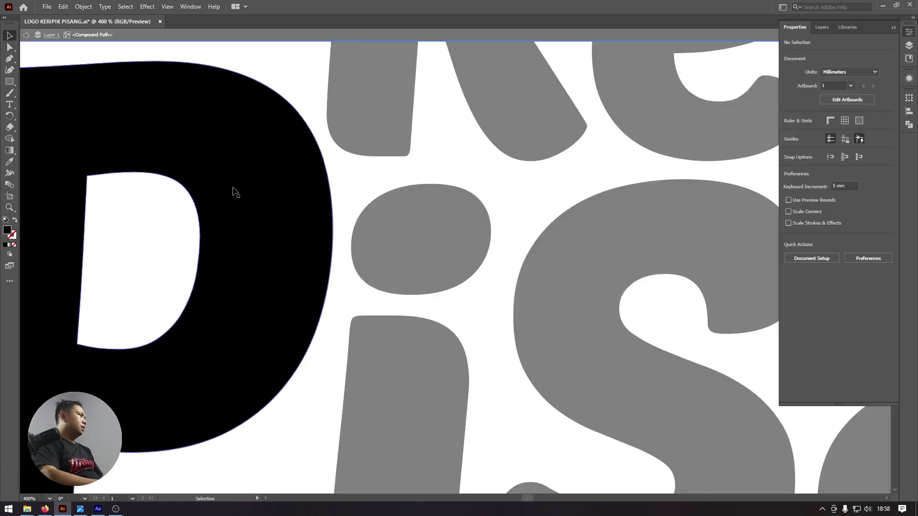
{"action": "left_click_drag", "start_coordinate": [234, 191], "coordinate": [227, 191]}
{"action": "key", "text": "ctrl+minus"}
{"action": "key", "text": "ctrl+minus"}
{"action": "key", "text": "ctrl+minus"}
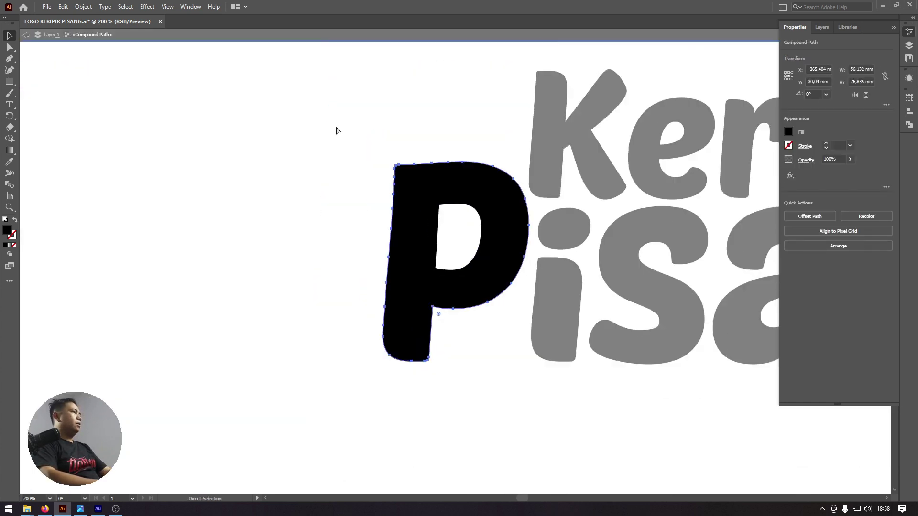
{"action": "double_click", "coordinate": [266, 156]}
- Zoom in on the ng letters and inspect the isolated g
{"action": "scroll", "coordinate": [335, 175], "scroll_direction": "right", "scroll_amount": 5}
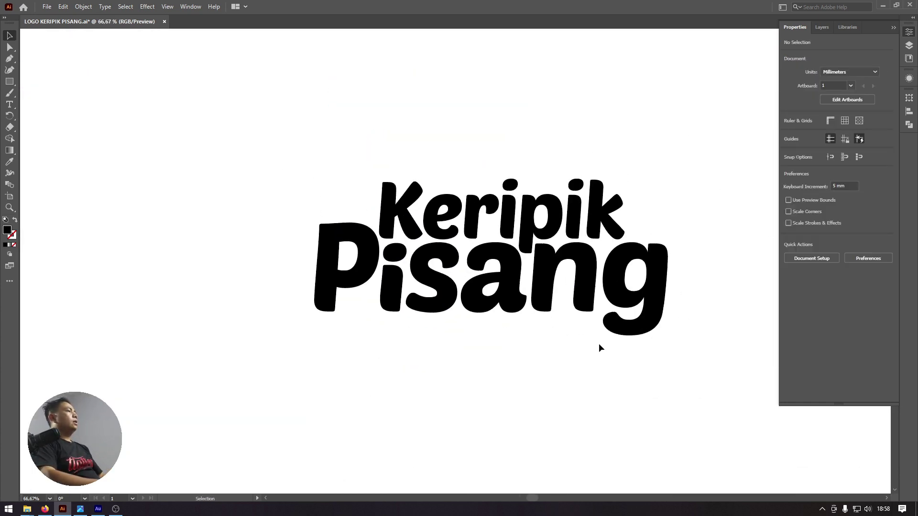
{"action": "left_click_drag", "start_coordinate": [573, 334], "coordinate": [580, 318]}
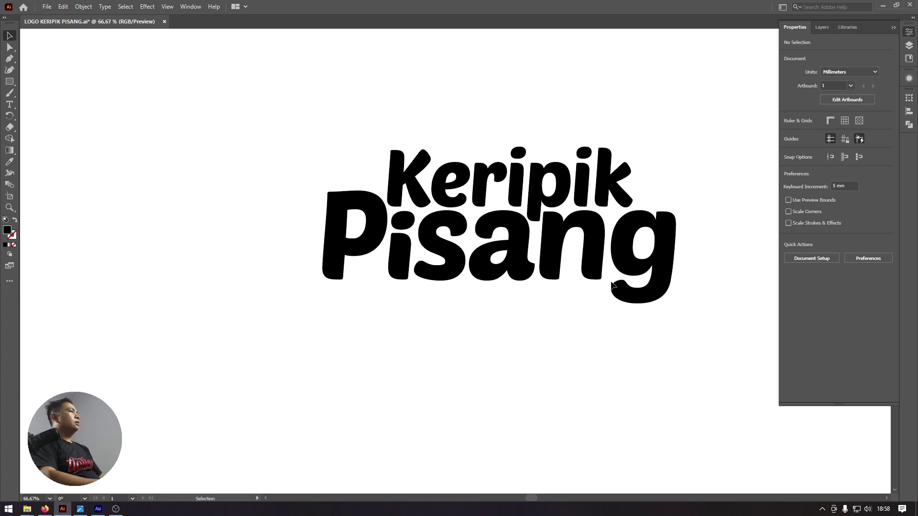
{"action": "key", "text": "z"}
{"action": "left_click", "coordinate": [649, 261]}
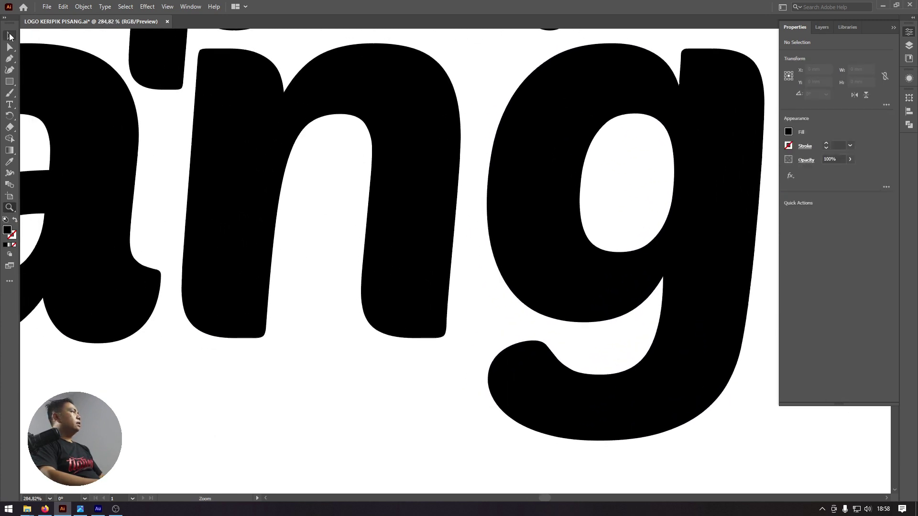
{"action": "left_click", "coordinate": [10, 35]}
{"action": "double_click", "coordinate": [526, 150]}
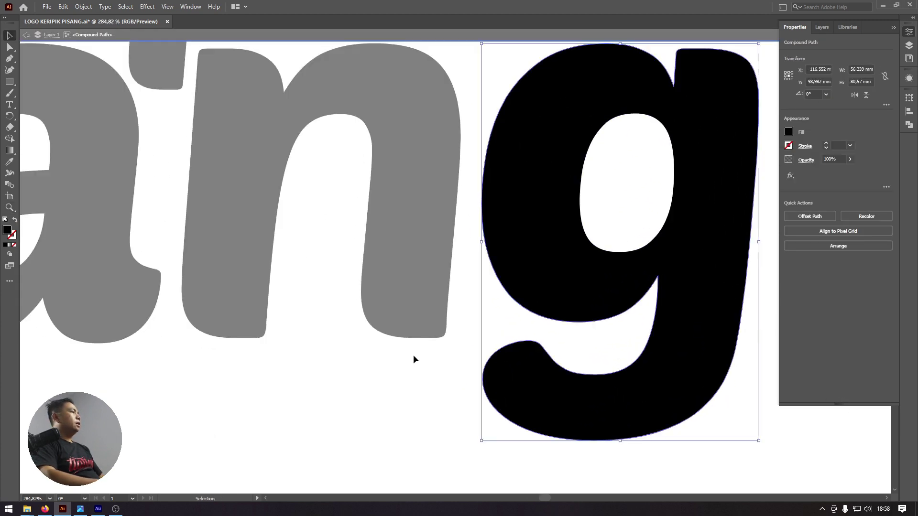
{"action": "double_click", "coordinate": [406, 387]}
{"action": "key", "text": "ctrl+0"}
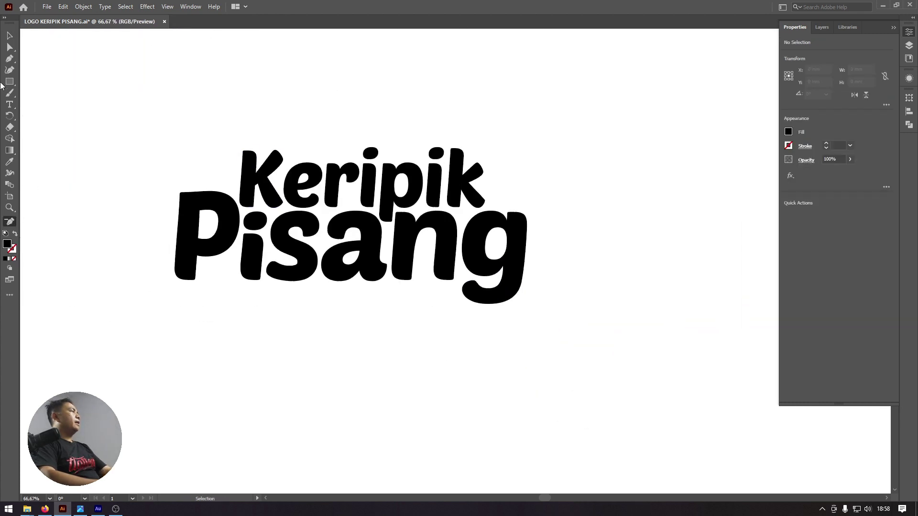
- Marquee-select all the Keripik Pisang letters and group them with Ctrl+G
{"action": "key", "text": "ctrl+minus"}
{"action": "left_click", "coordinate": [10, 35]}
{"action": "left_click_drag", "start_coordinate": [251, 236], "coordinate": [425, 235]}
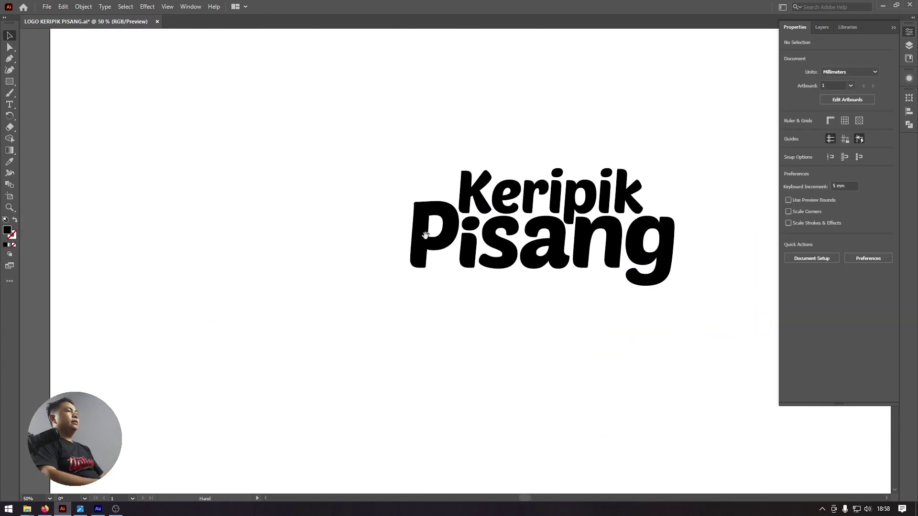
{"action": "left_click_drag", "start_coordinate": [545, 244], "coordinate": [545, 244]}
{"action": "left_click_drag", "start_coordinate": [326, 232], "coordinate": [733, 297]}
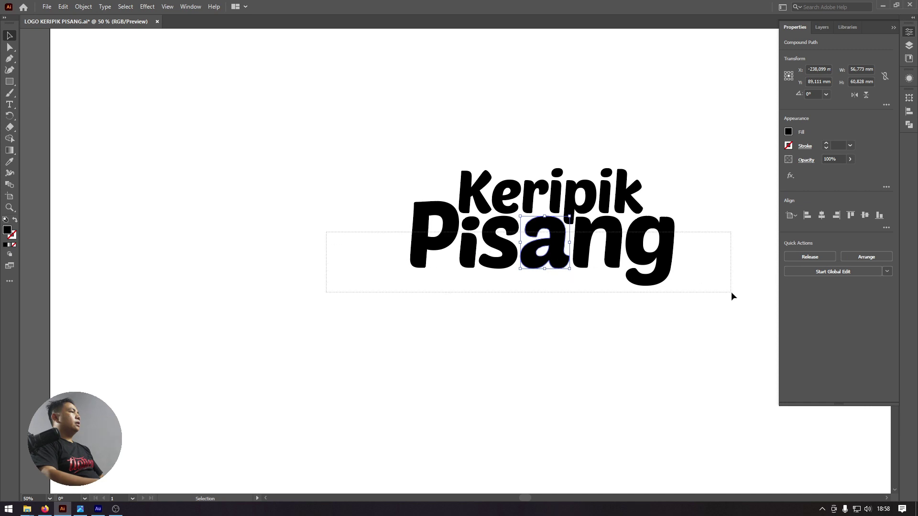
{"action": "key", "text": "ctrl+g"}
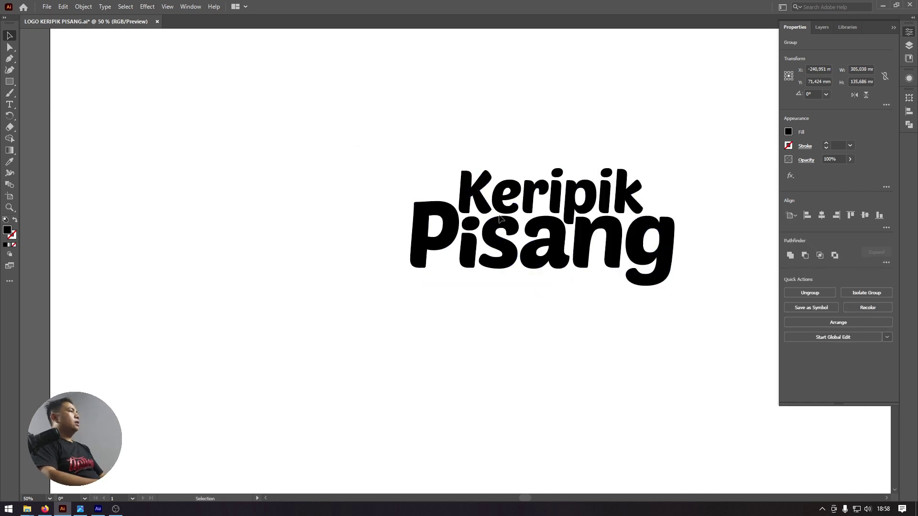
- Shear the grouped Keripik Pisang lettering with the Shear tool so it leans forward
{"action": "left_click", "coordinate": [515, 230]}
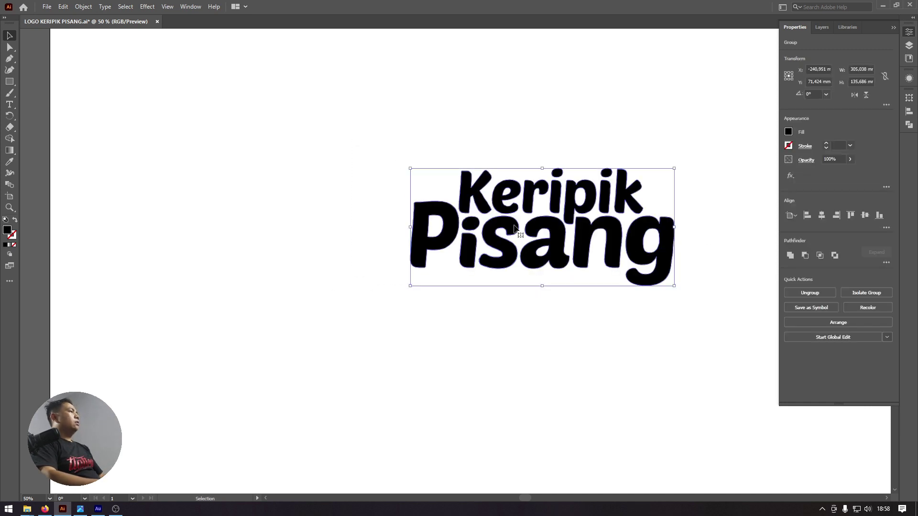
{"action": "left_click", "coordinate": [14, 98]}
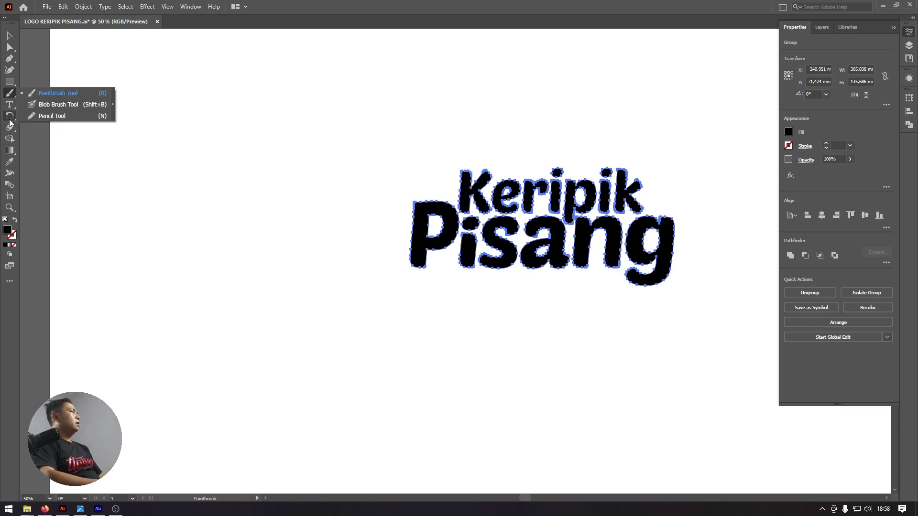
{"action": "double_click", "coordinate": [10, 115]}
{"action": "left_click", "coordinate": [514, 292]}
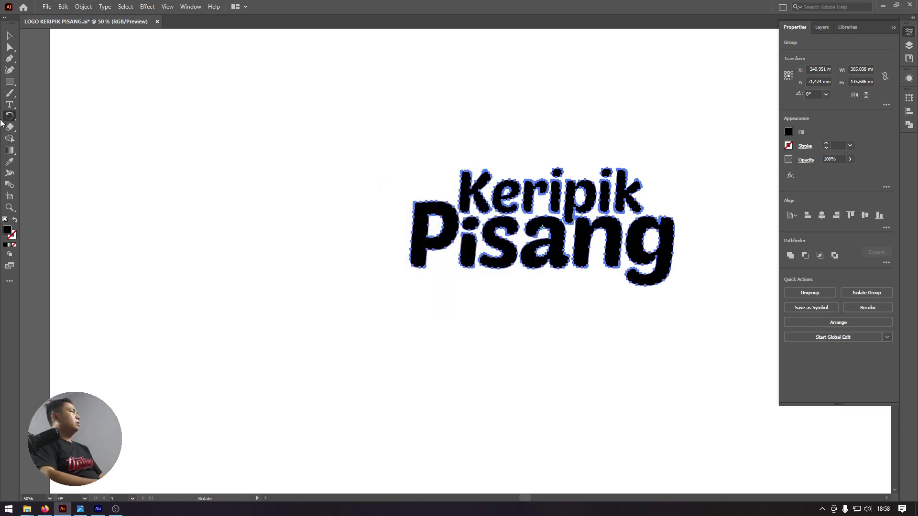
{"action": "right_click", "coordinate": [9, 117]}
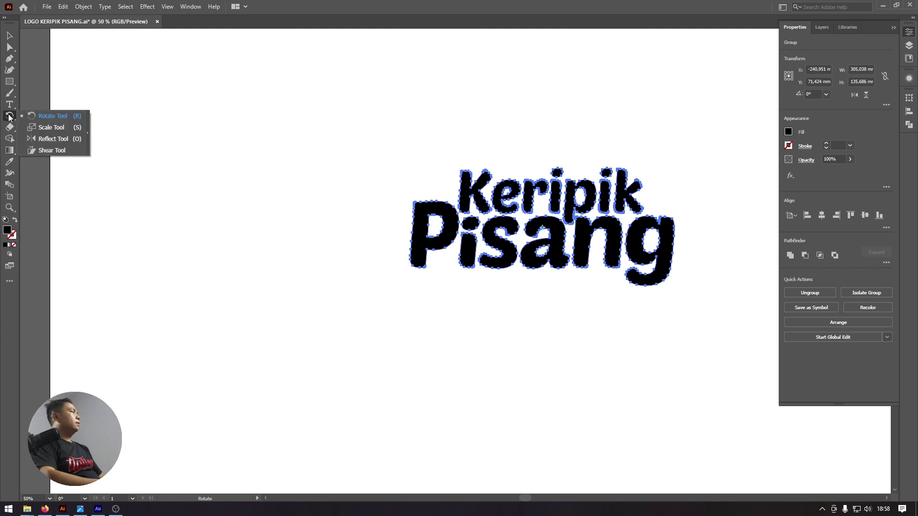
{"action": "left_click", "coordinate": [51, 151]}
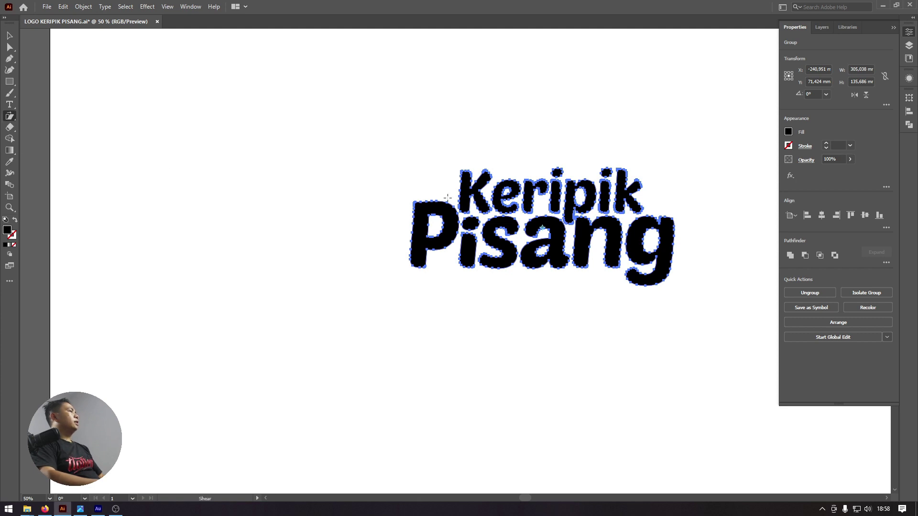
{"action": "left_click_drag", "start_coordinate": [557, 188], "coordinate": [562, 191]}
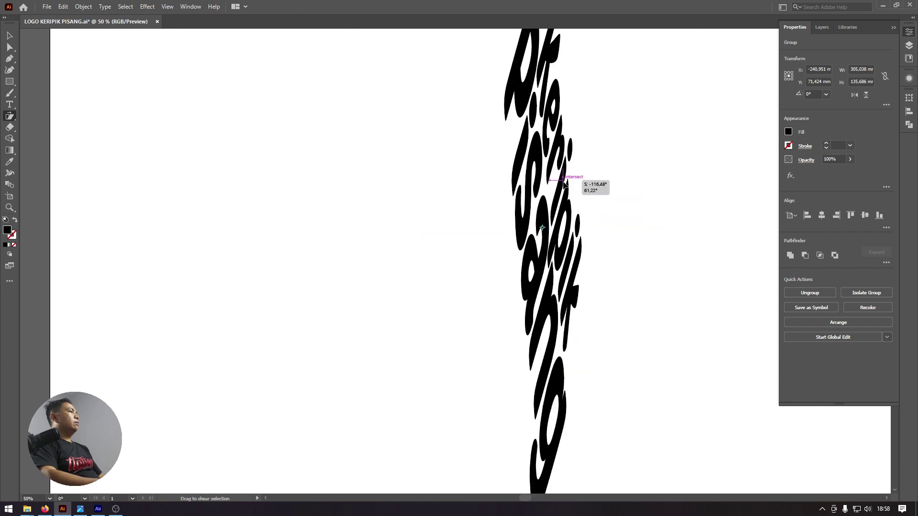
{"action": "mouse_move", "coordinate": [564, 190]}
{"action": "left_mouse_down"}
{"action": "mouse_move", "coordinate": [554, 209]}
{"action": "mouse_move", "coordinate": [557, 192]}
{"action": "left_mouse_up"}
{"action": "left_click_drag", "start_coordinate": [641, 228], "coordinate": [671, 230]}
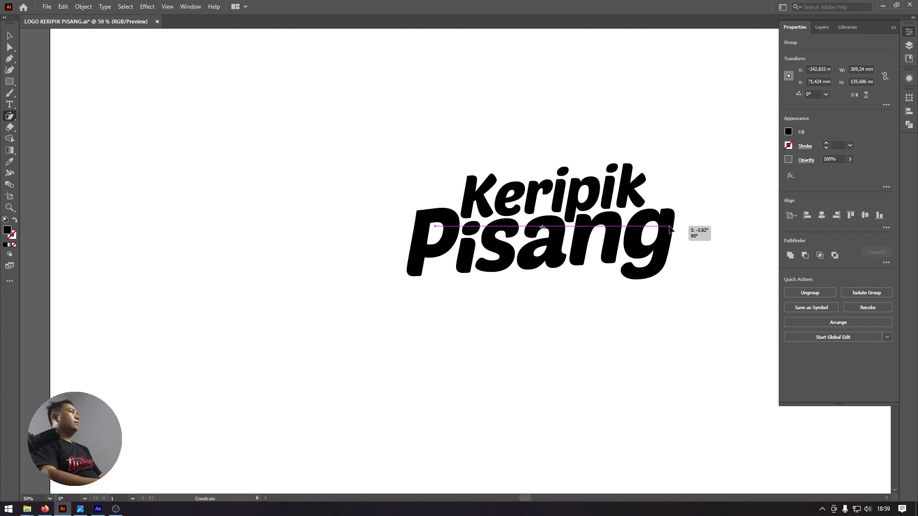
{"action": "left_click_drag", "start_coordinate": [671, 230], "coordinate": [670, 227]}
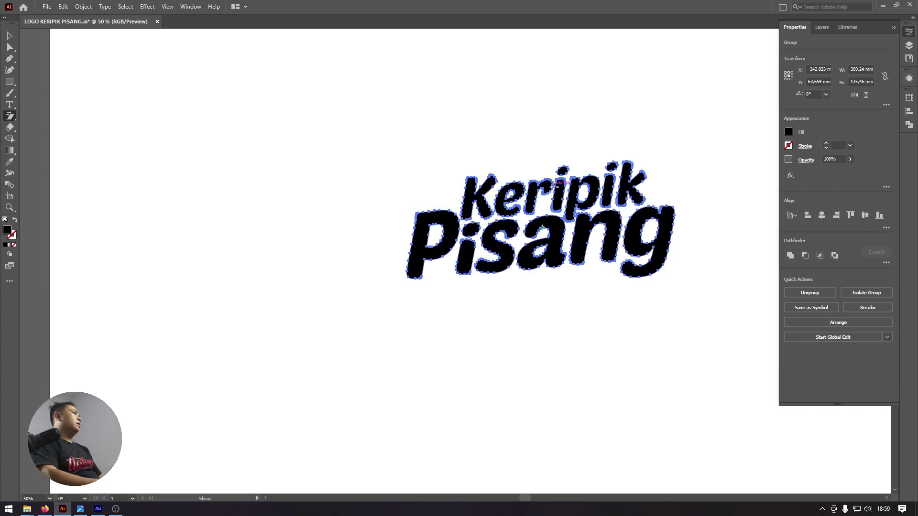
{"action": "left_click_drag", "start_coordinate": [558, 184], "coordinate": [617, 211]}
- Reselect the Keripik Pisang lettering group, undoing a trial move
{"action": "left_click", "coordinate": [7, 36]}
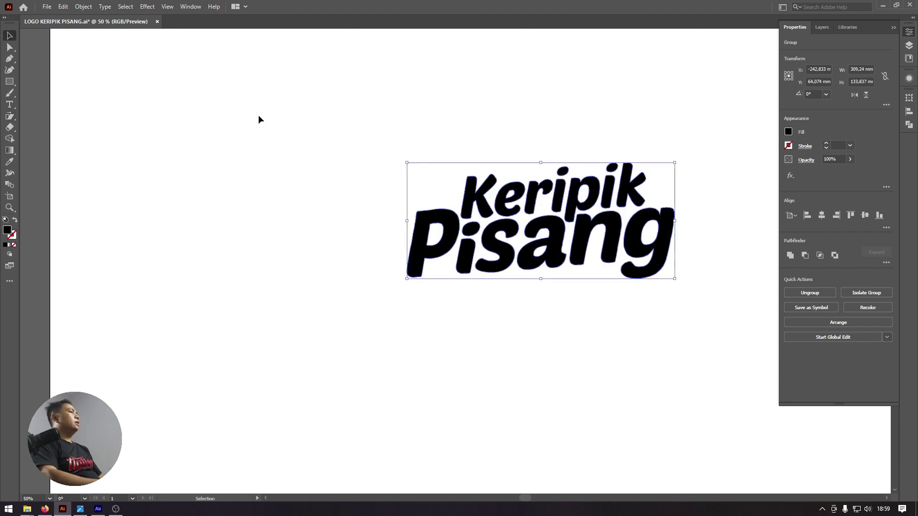
{"action": "left_click", "coordinate": [261, 119]}
{"action": "left_click", "coordinate": [576, 262]}
{"action": "left_click_drag", "start_coordinate": [575, 262], "coordinate": [527, 253]}
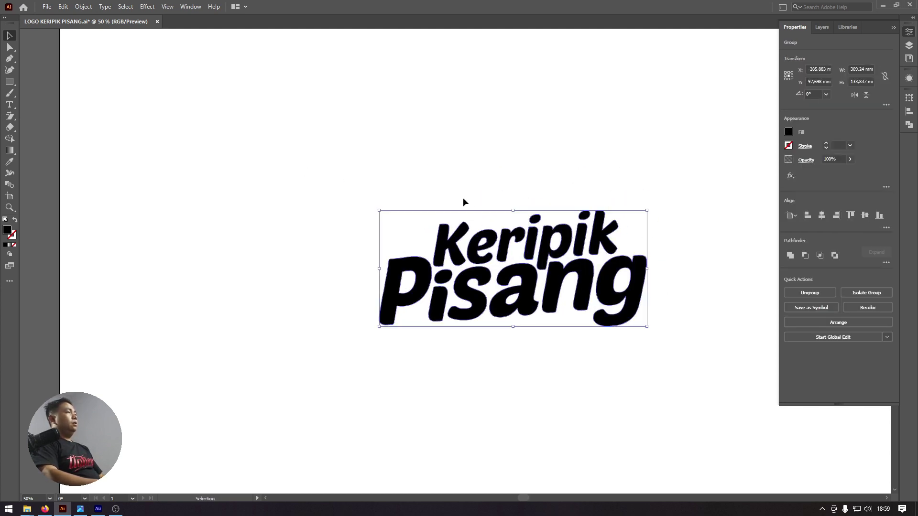
{"action": "left_click", "coordinate": [462, 197]}
{"action": "key", "text": "ctrl+z"}
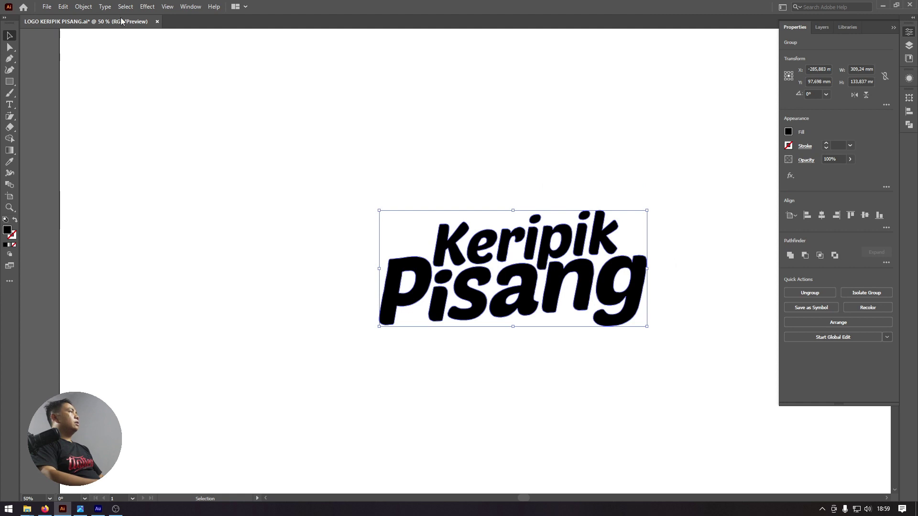
- Locate Offset Path under the Object > Path menu for the lettering
{"action": "left_click", "coordinate": [125, 7]}
{"action": "key", "text": "Escape"}
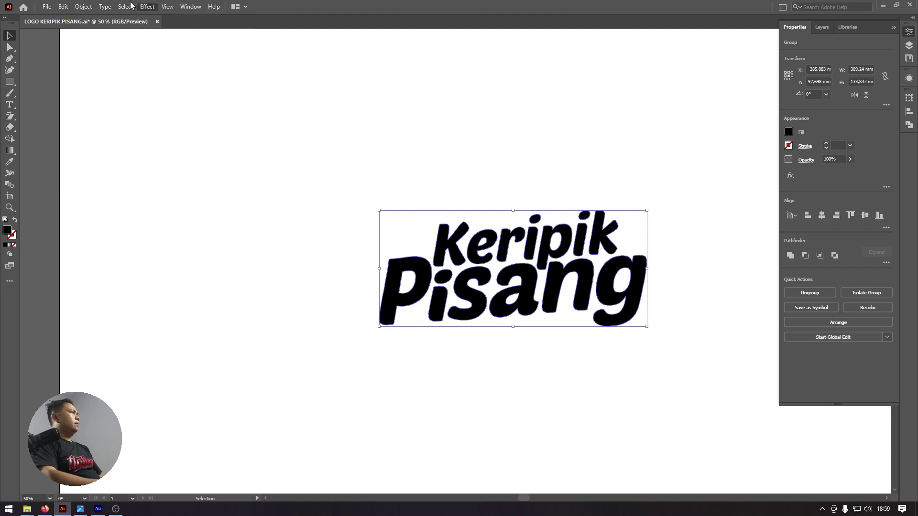
{"action": "left_click", "coordinate": [108, 7]}
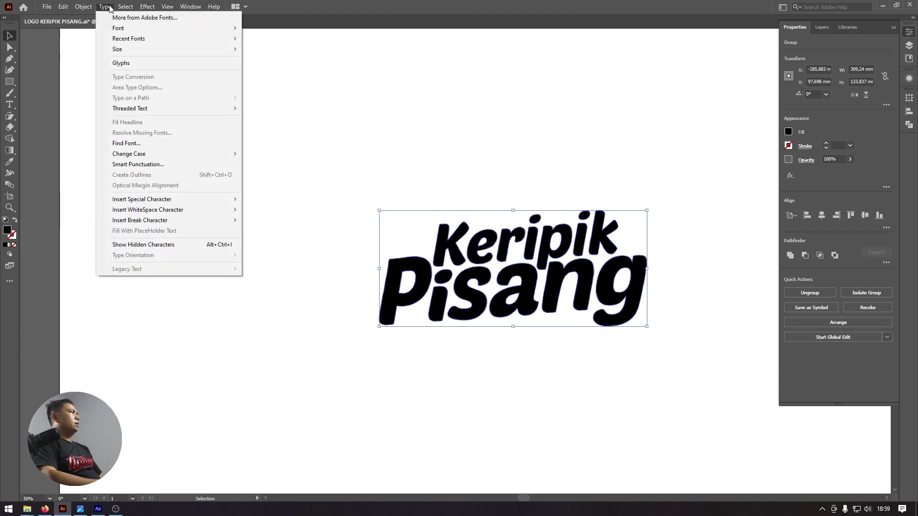
{"action": "mouse_move", "coordinate": [94, 234]}
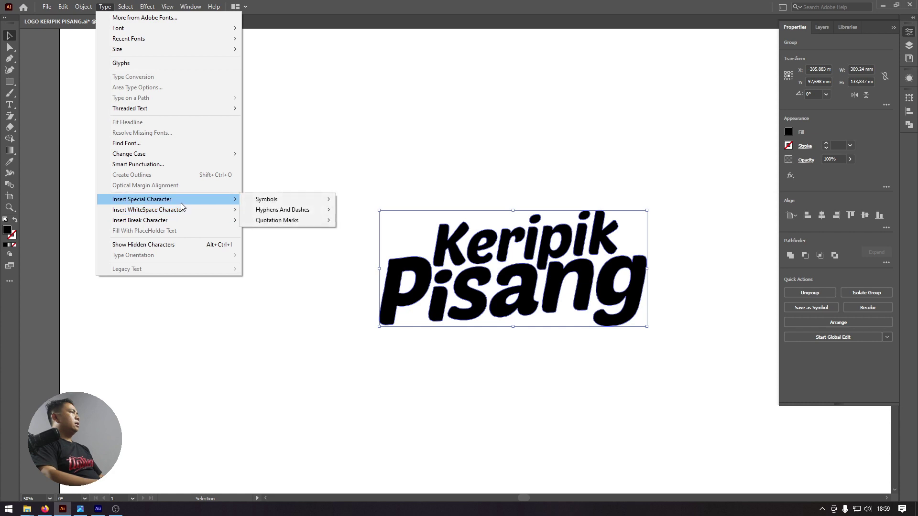
{"action": "mouse_move", "coordinate": [136, 234]}
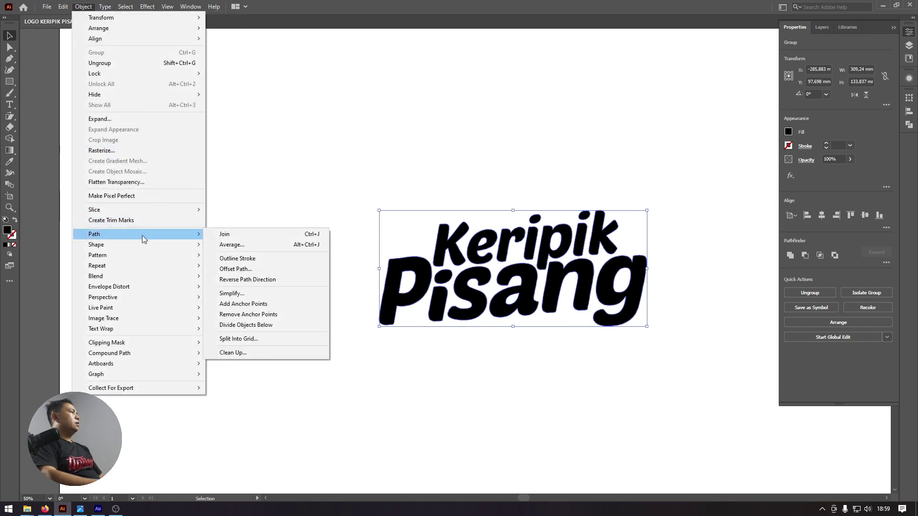
{"action": "left_click", "coordinate": [235, 270]}
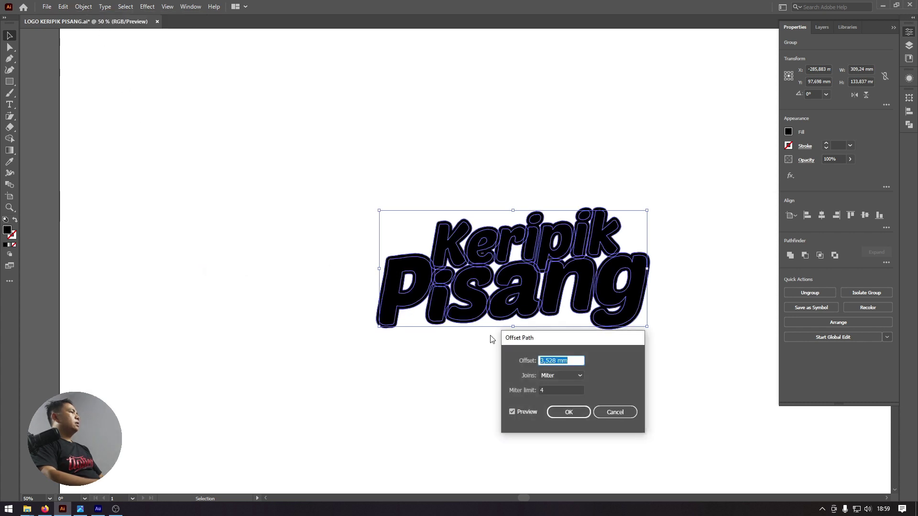
{"action": "left_click", "coordinate": [616, 413]}
{"action": "left_click", "coordinate": [83, 7]}
{"action": "mouse_move", "coordinate": [136, 234]}
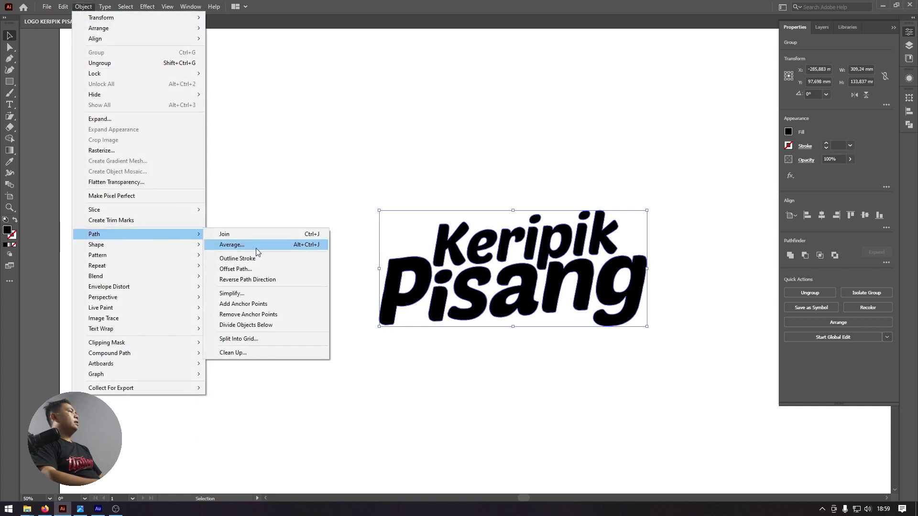
{"action": "left_click", "coordinate": [267, 271]}
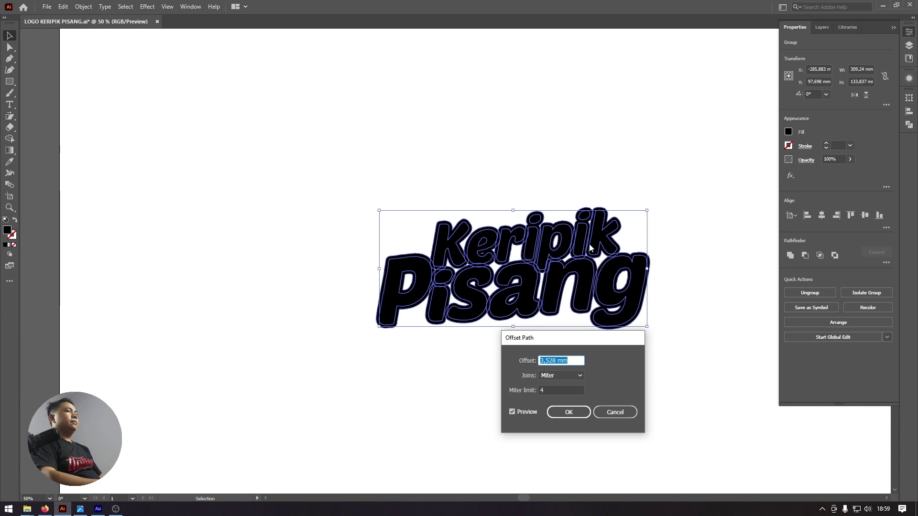
{"action": "type", "text": "5"}
- Preview 6 mm and 5 mm offsets, then apply a 5 mm offset path
{"action": "left_click", "coordinate": [556, 388]}
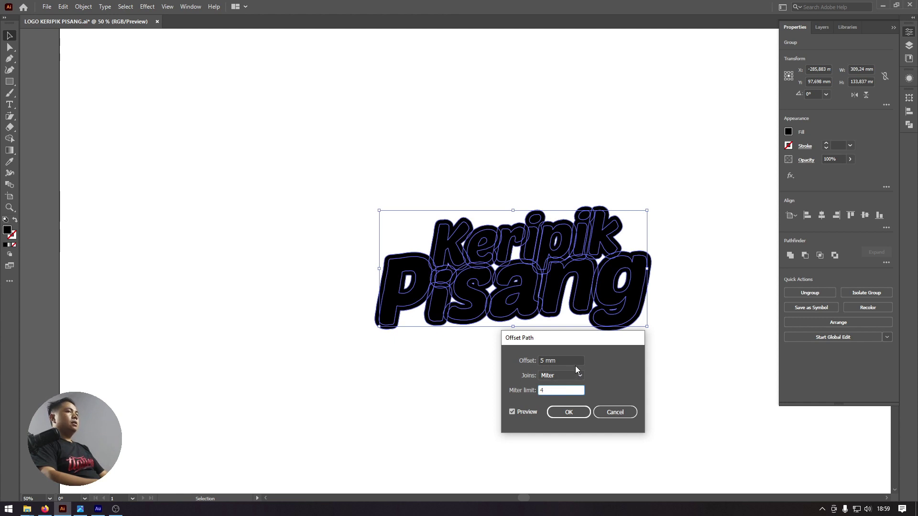
{"action": "double_click", "coordinate": [546, 360]}
{"action": "type", "text": "6"}
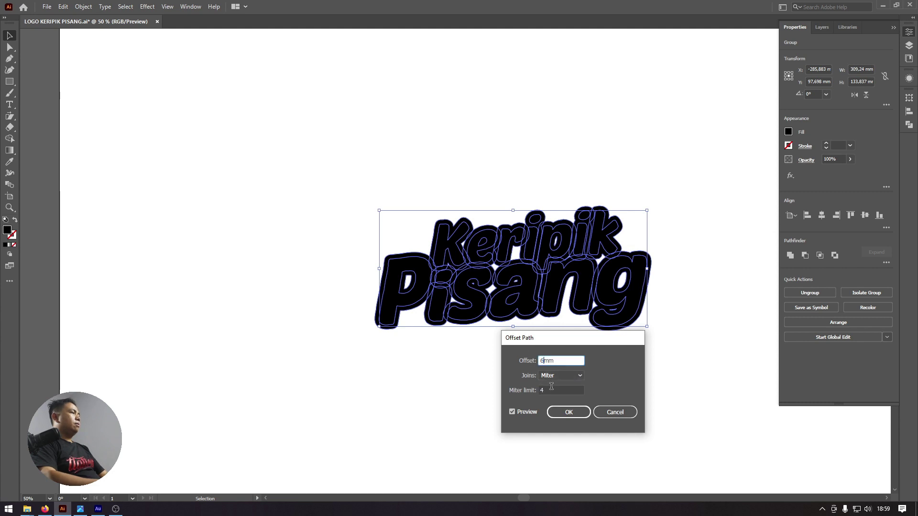
{"action": "left_click", "coordinate": [554, 391]}
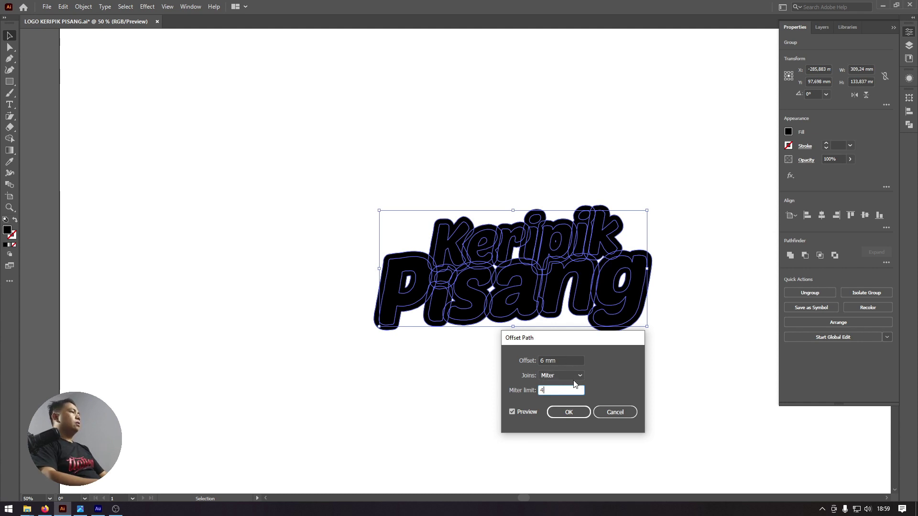
{"action": "triple_click", "coordinate": [566, 358]}
{"action": "type", "text": "5"}
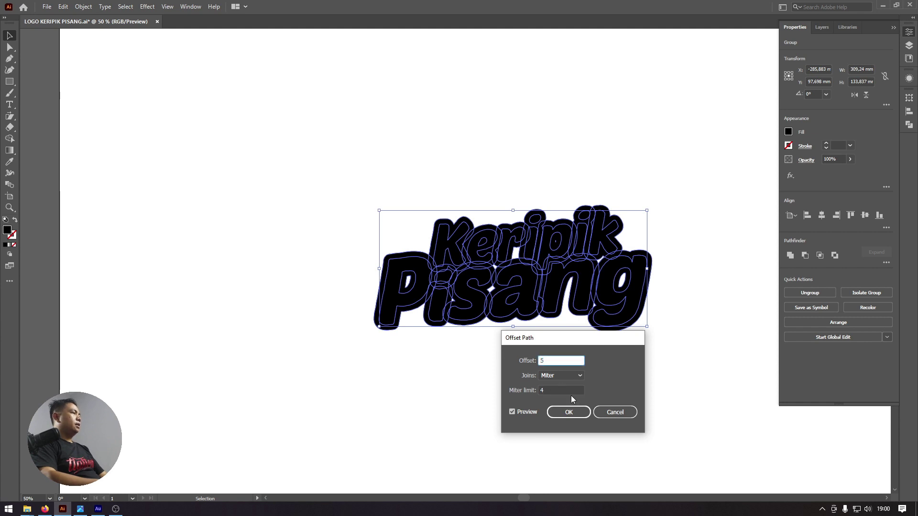
{"action": "left_click", "coordinate": [569, 390]}
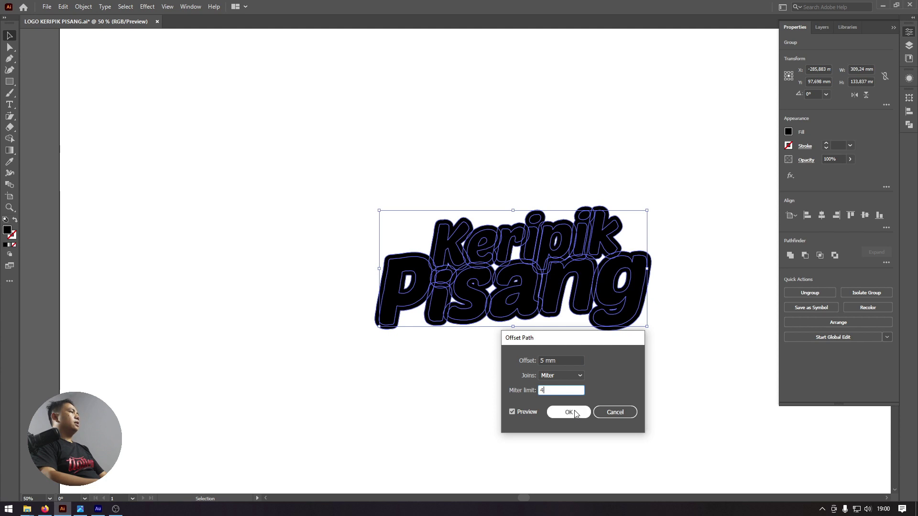
{"action": "left_click", "coordinate": [569, 413]}
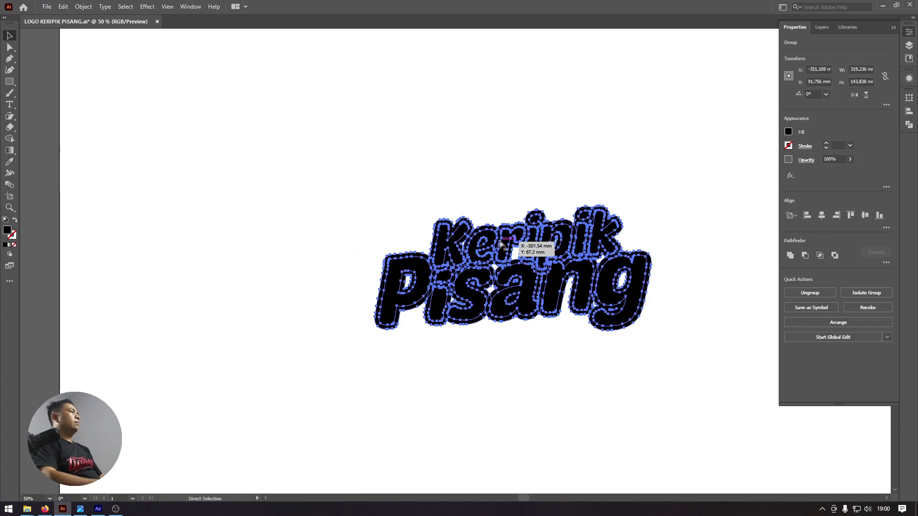
- Enter the lettering group and ungroup the Keripik word
{"action": "double_click", "coordinate": [508, 247]}
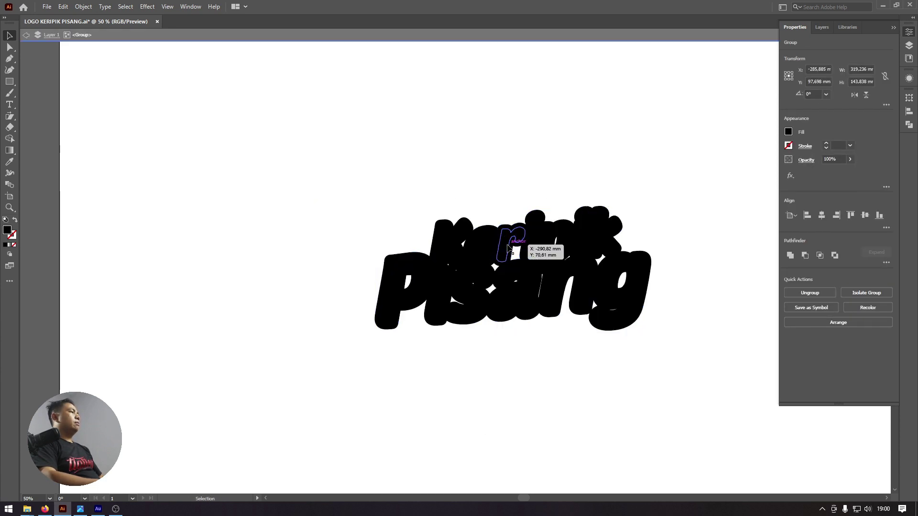
{"action": "left_click", "coordinate": [509, 249]}
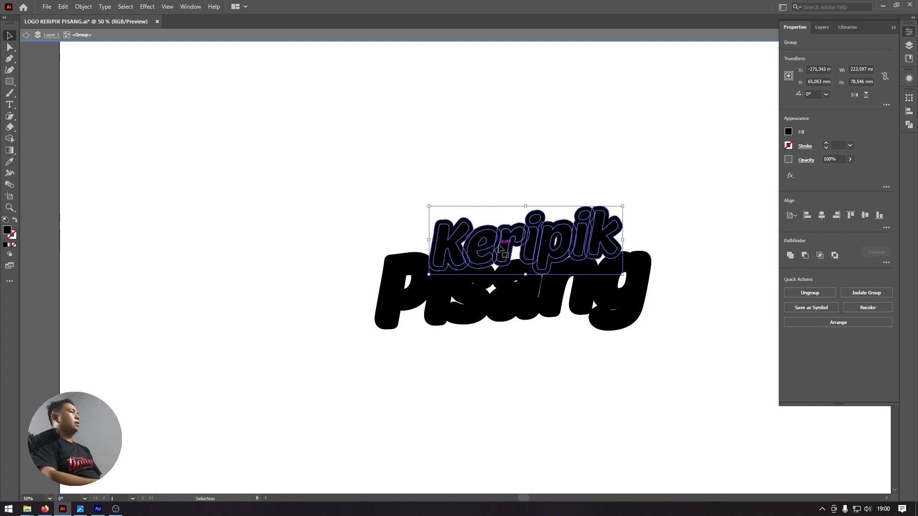
{"action": "right_click", "coordinate": [499, 247]}
{"action": "left_click", "coordinate": [533, 334]}
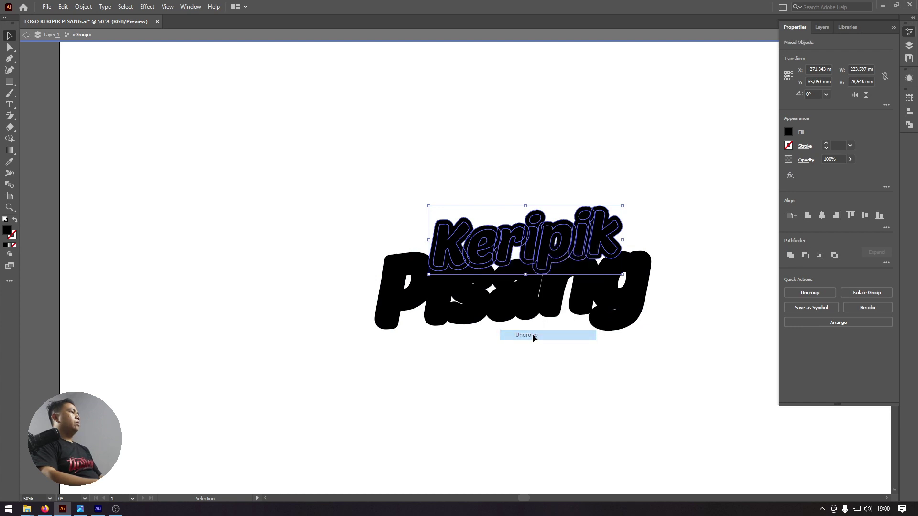
- Select Pisang letter outlines and ungroup the i to separate its dot
{"action": "left_click", "coordinate": [476, 302]}
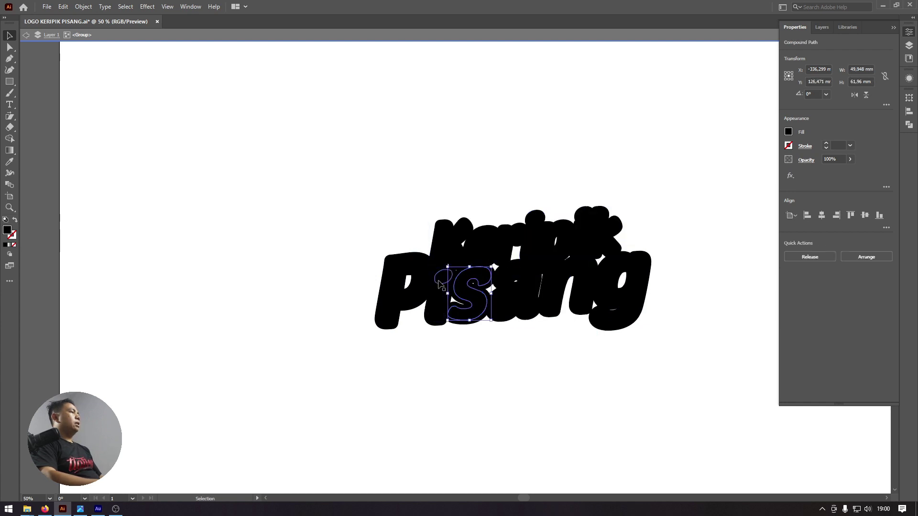
{"action": "left_click", "coordinate": [423, 267]}
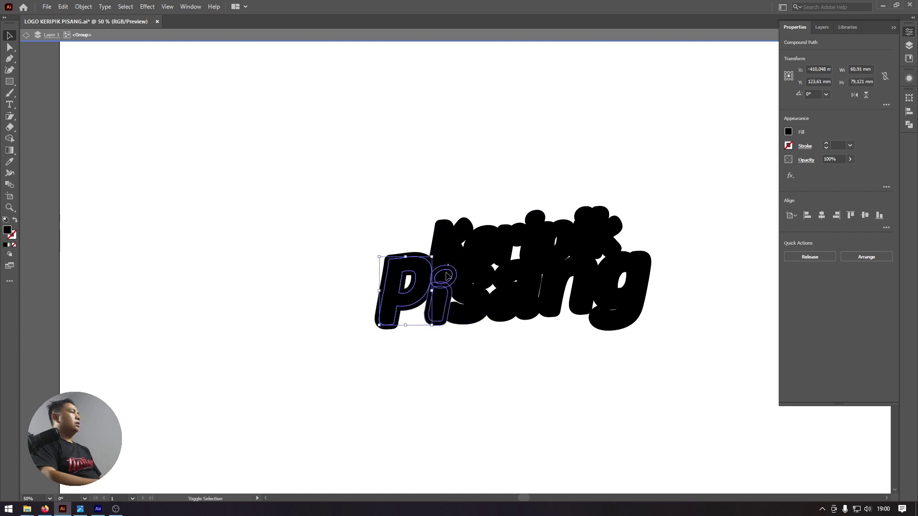
{"action": "left_click", "coordinate": [444, 289], "text": "shift"}
{"action": "left_click", "coordinate": [441, 308]}
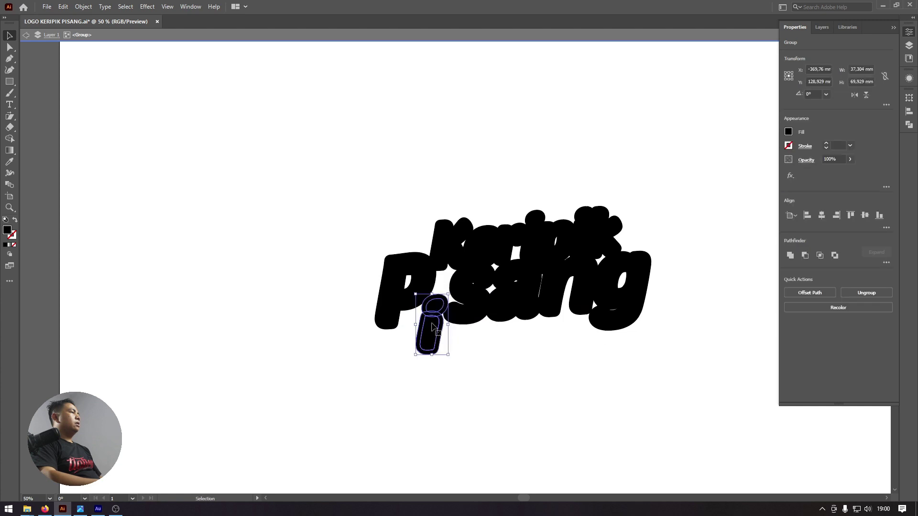
{"action": "right_click", "coordinate": [442, 305]}
{"action": "left_click", "coordinate": [490, 395]}
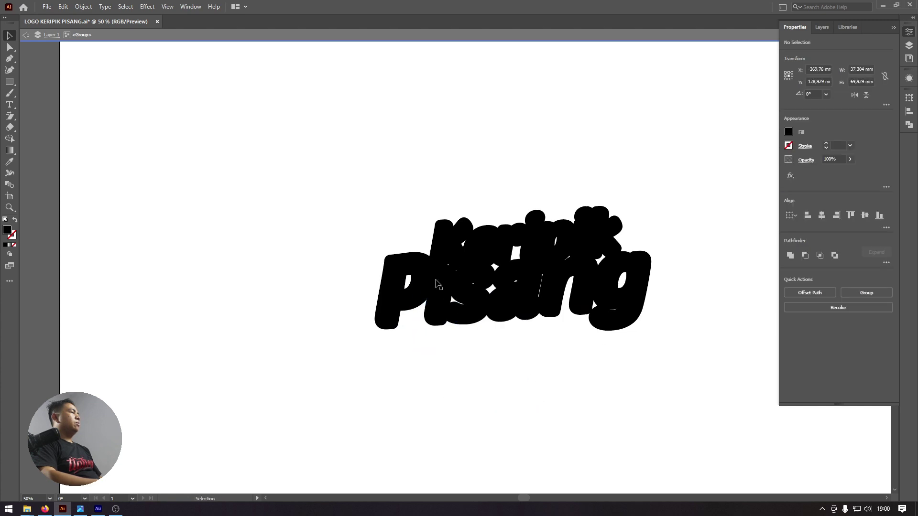
- Shift-select the Pisang i, its dot, s, a and g, and group them
{"action": "left_click", "coordinate": [444, 276]}
{"action": "left_click", "coordinate": [441, 308]}
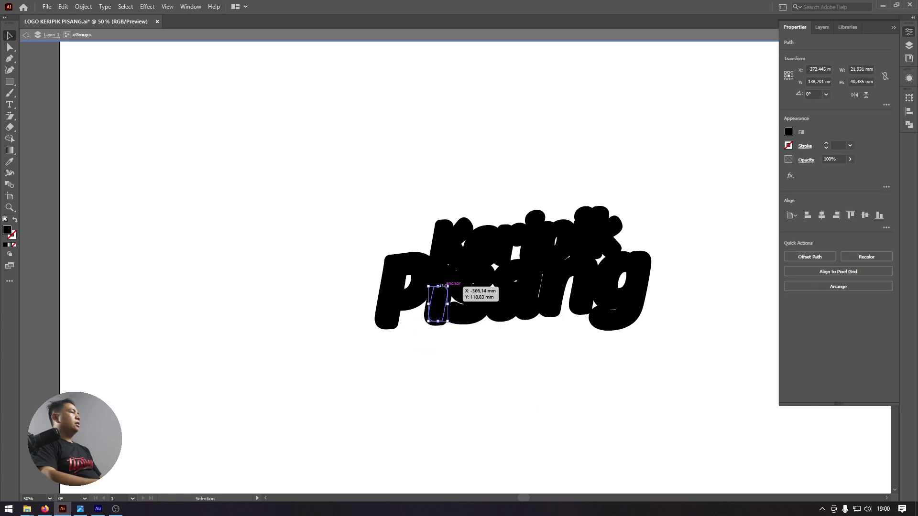
{"action": "left_click", "coordinate": [440, 300], "text": "shift"}
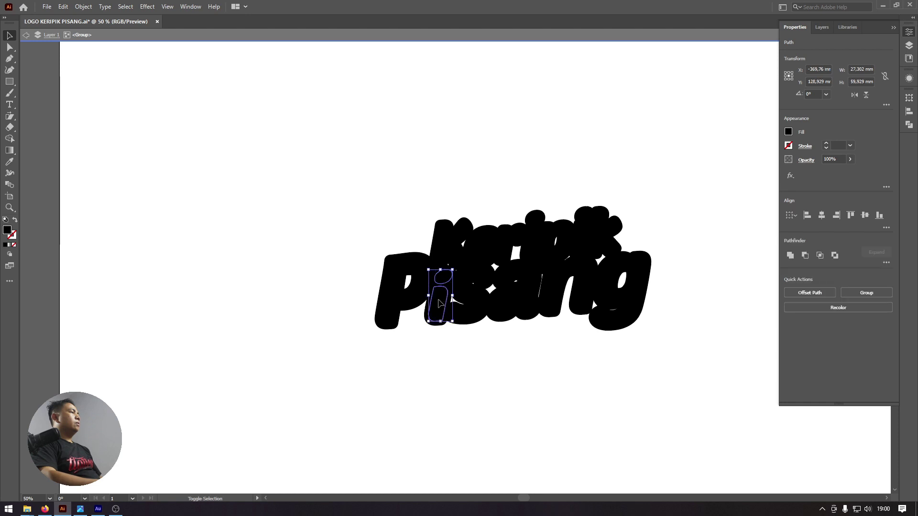
{"action": "left_click", "coordinate": [463, 300], "text": "shift"}
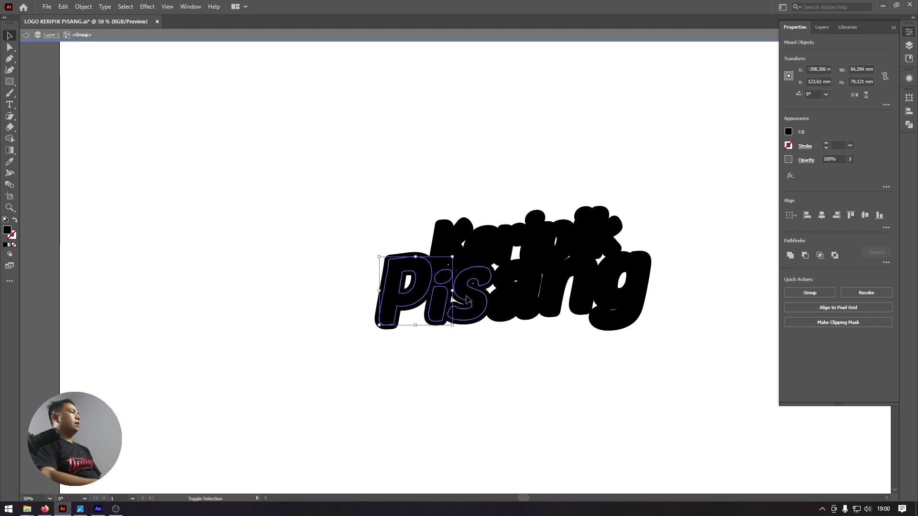
{"action": "left_click", "coordinate": [500, 300], "text": "shift"}
{"action": "left_click", "coordinate": [614, 275], "text": "shift"}
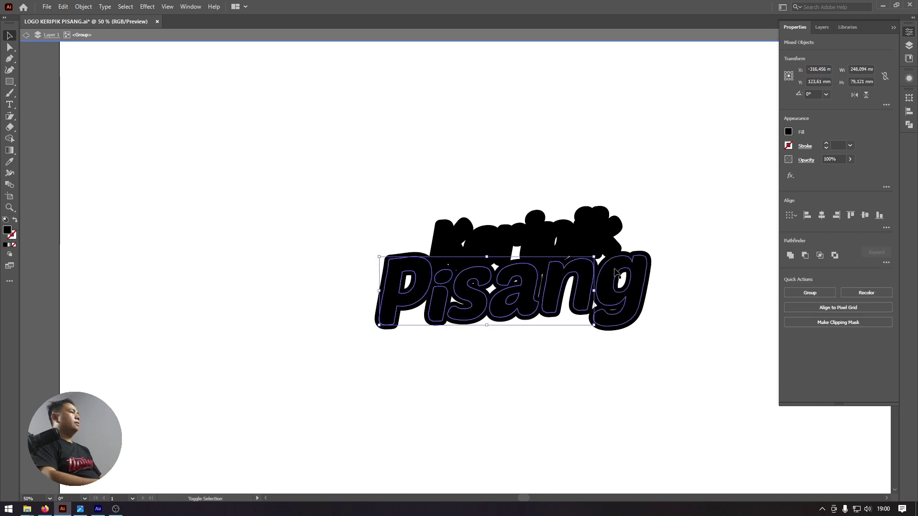
{"action": "key", "text": "ctrl+g"}
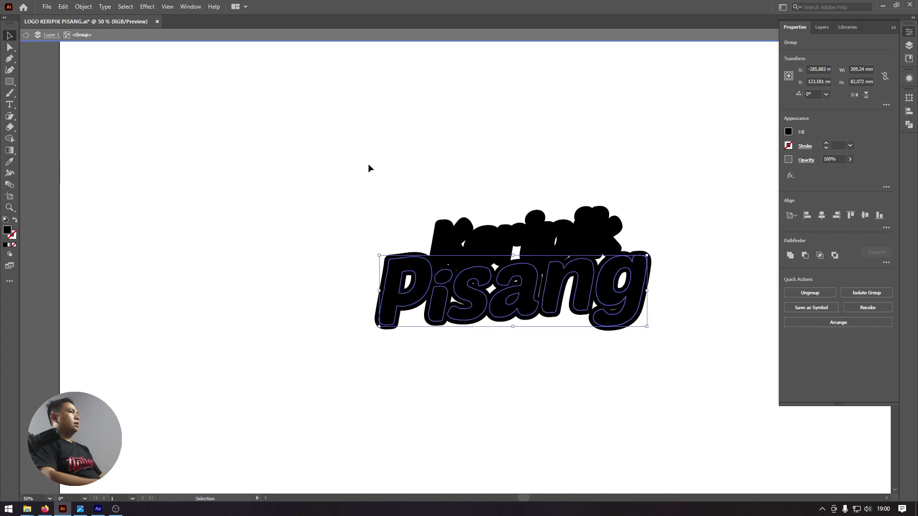
- Fill Pisang white, then select the Keripik letters and group them
{"action": "left_click", "coordinate": [789, 132]}
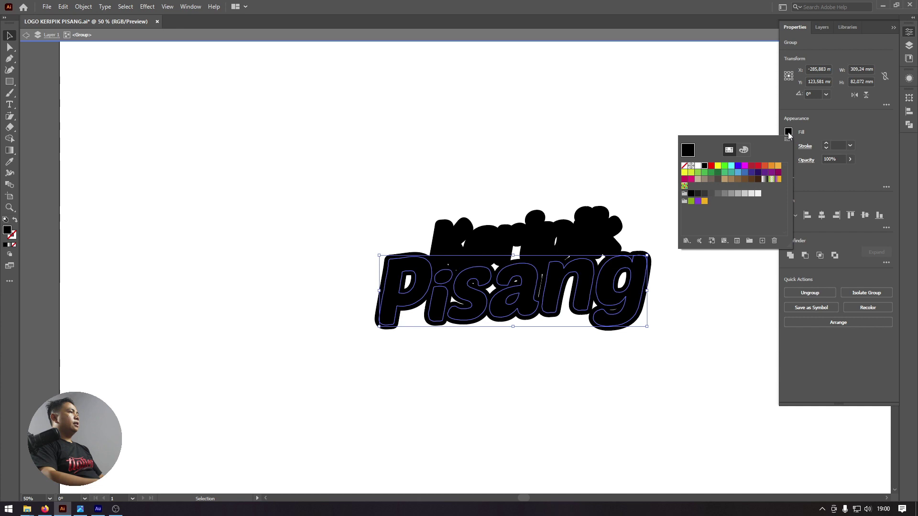
{"action": "left_click", "coordinate": [698, 166]}
{"action": "left_click", "coordinate": [459, 239]}
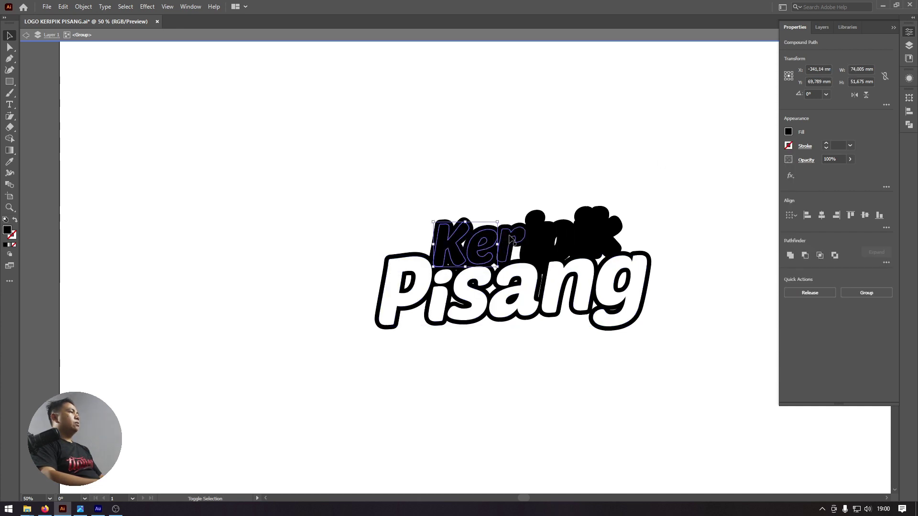
{"action": "left_click", "coordinate": [536, 237], "text": "shift"}
{"action": "left_click", "coordinate": [557, 238], "text": "shift"}
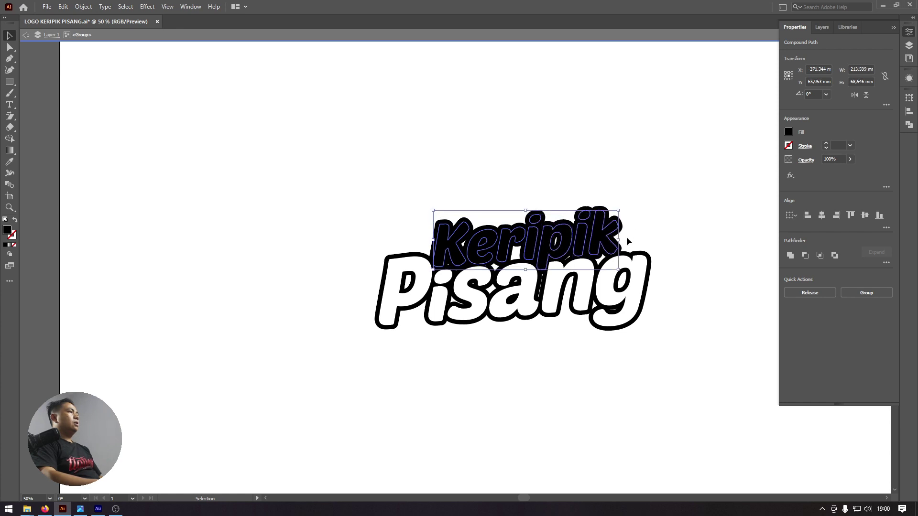
{"action": "key", "text": "a"}
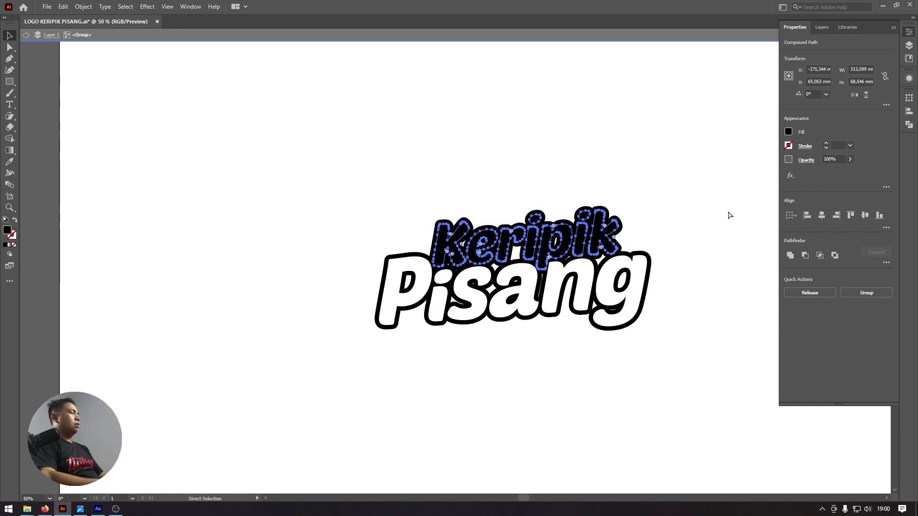
{"action": "key", "text": "ctrl+g"}
{"action": "key", "text": "v"}
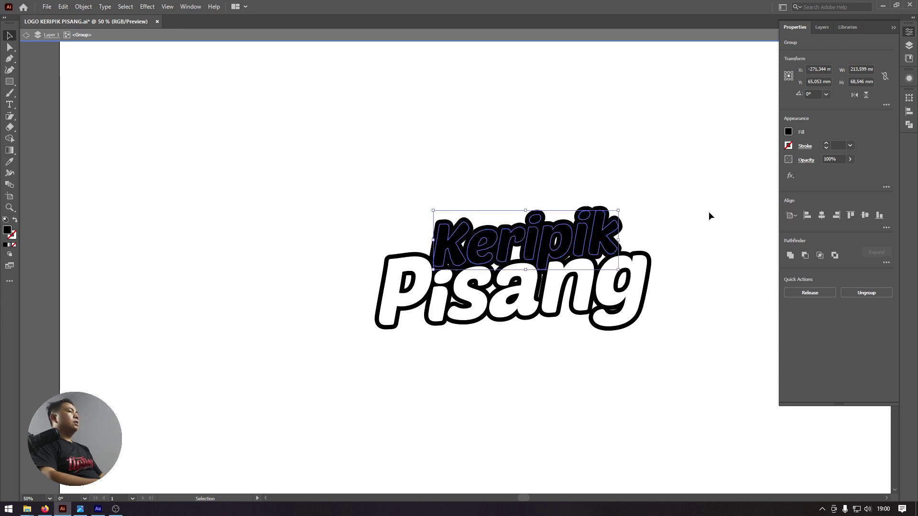
- Eyedrop the palette's orange onto Keripik and exit isolation mode
{"action": "mouse_move", "coordinate": [703, 220]}
{"action": "left_mouse_down"}
{"action": "mouse_move", "coordinate": [279, 219]}
{"action": "mouse_move", "coordinate": [273, 204]}
{"action": "mouse_move", "coordinate": [327, 223]}
{"action": "mouse_move", "coordinate": [305, 207]}
{"action": "left_mouse_up"}
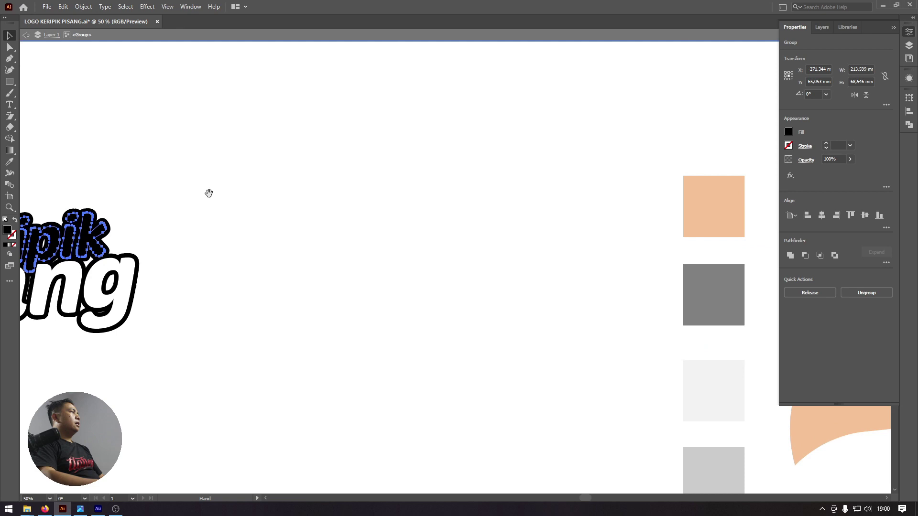
{"action": "left_click", "coordinate": [13, 165]}
{"action": "left_click", "coordinate": [704, 213]}
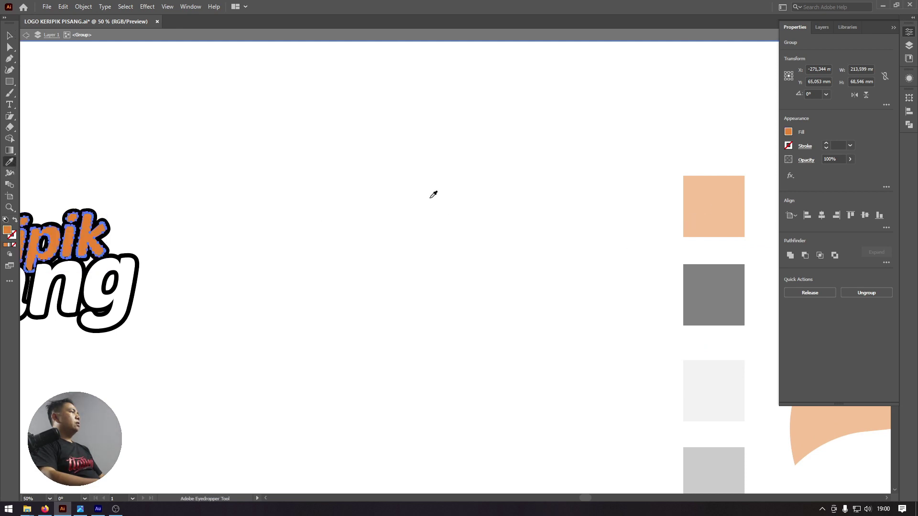
{"action": "key", "text": "v"}
{"action": "double_click", "coordinate": [177, 136]}
{"action": "left_click_drag", "start_coordinate": [177, 137], "coordinate": [581, 188]}
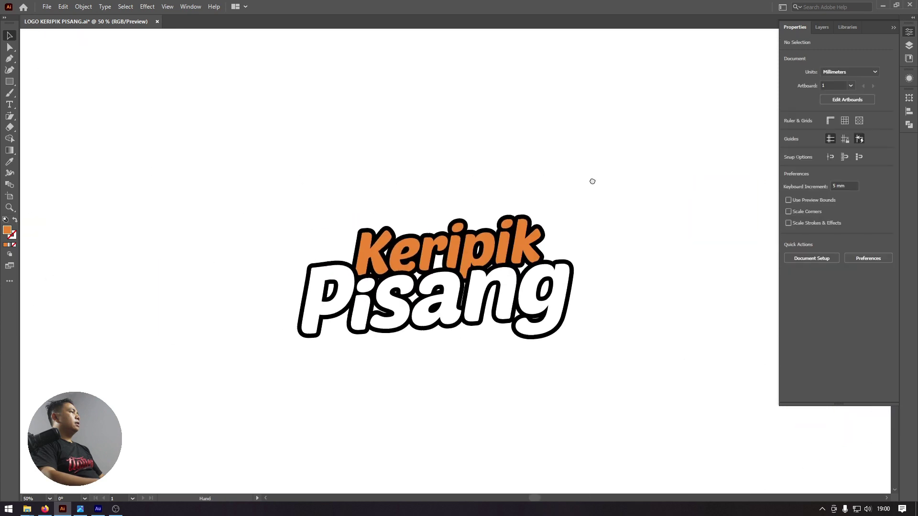
{"action": "left_click", "coordinate": [521, 239]}
- Ungroup the logo into separate parts, undoing a trial move of Keripik
{"action": "left_click", "coordinate": [624, 227]}
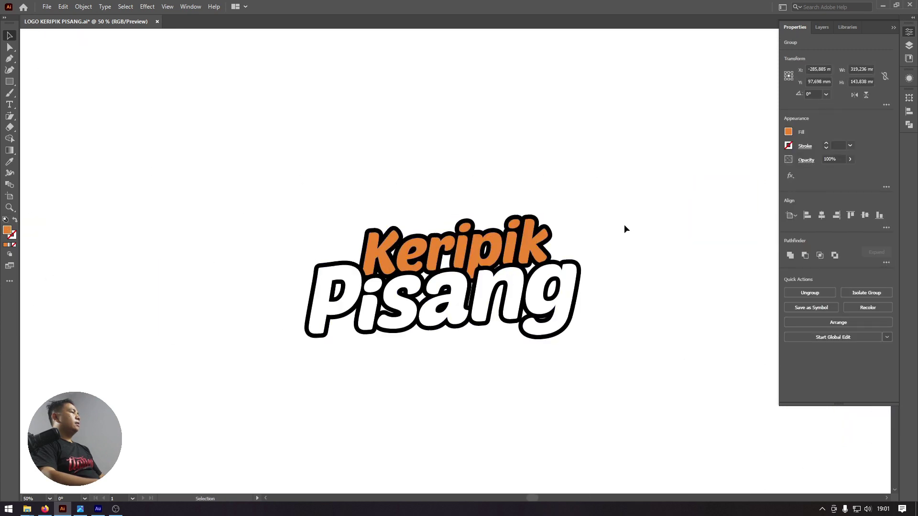
{"action": "left_click_drag", "start_coordinate": [526, 251], "coordinate": [545, 186]}
{"action": "left_click", "coordinate": [545, 186]}
{"action": "right_click", "coordinate": [502, 188]}
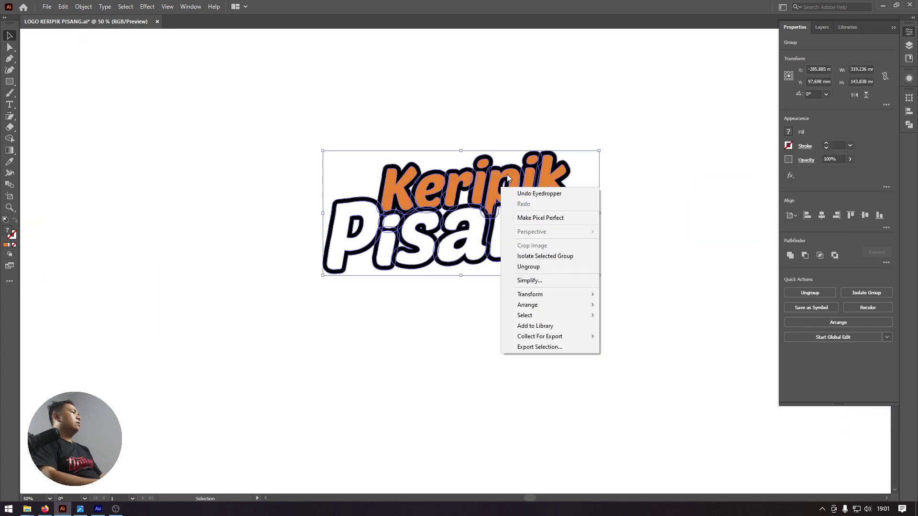
{"action": "left_click", "coordinate": [532, 267]}
{"action": "left_click", "coordinate": [476, 197]}
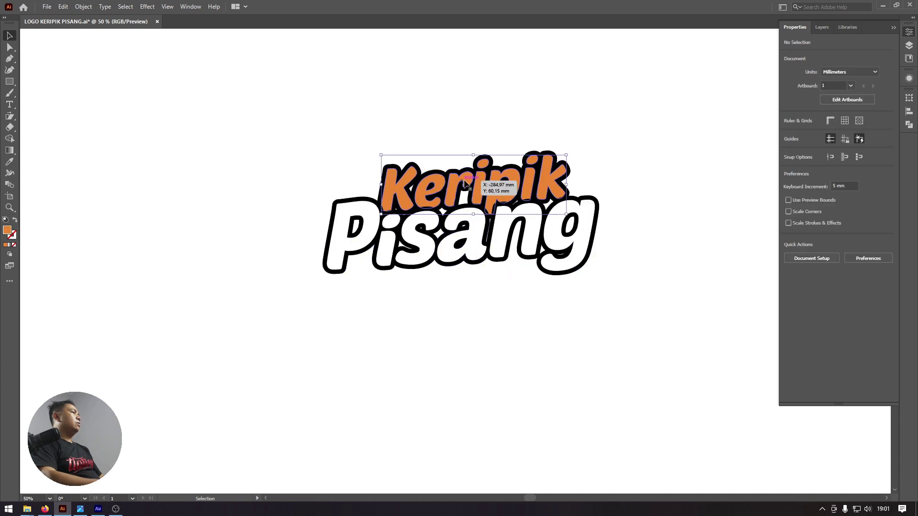
{"action": "left_click_drag", "start_coordinate": [440, 176], "coordinate": [186, 192]}
{"action": "key", "text": "ctrl+z"}
{"action": "key", "text": "ctrl+a"}
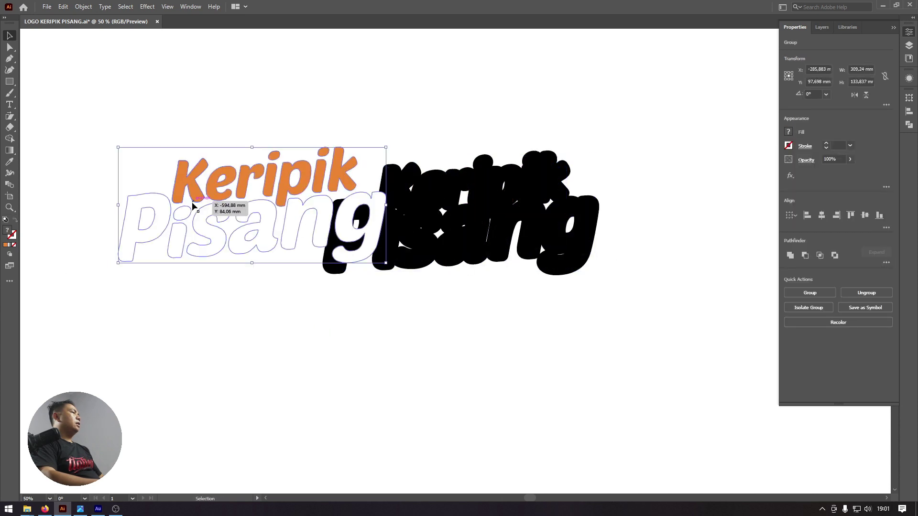
{"action": "key", "text": "ctrl+z"}
{"action": "key", "text": "v"}
- Select only the black outline pieces and merge them with Pathfinder Unite
{"action": "left_click", "coordinate": [398, 227]}
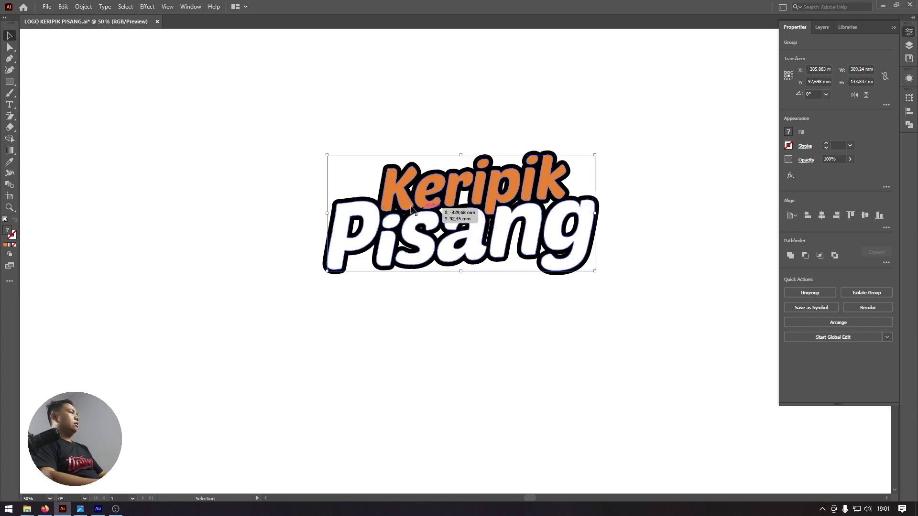
{"action": "left_click_drag", "start_coordinate": [260, 115], "coordinate": [687, 302]}
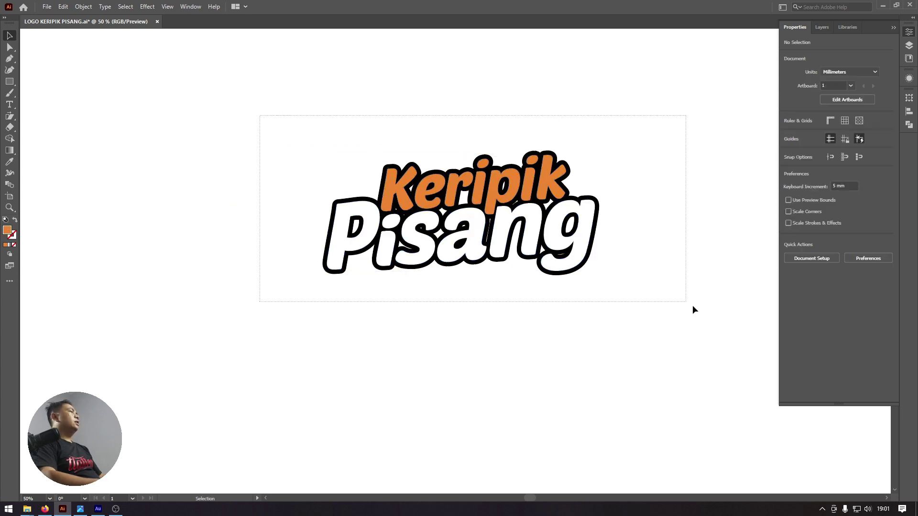
{"action": "left_click", "coordinate": [589, 220], "text": "shift"}
{"action": "left_click_drag", "start_coordinate": [595, 205], "coordinate": [446, 116]}
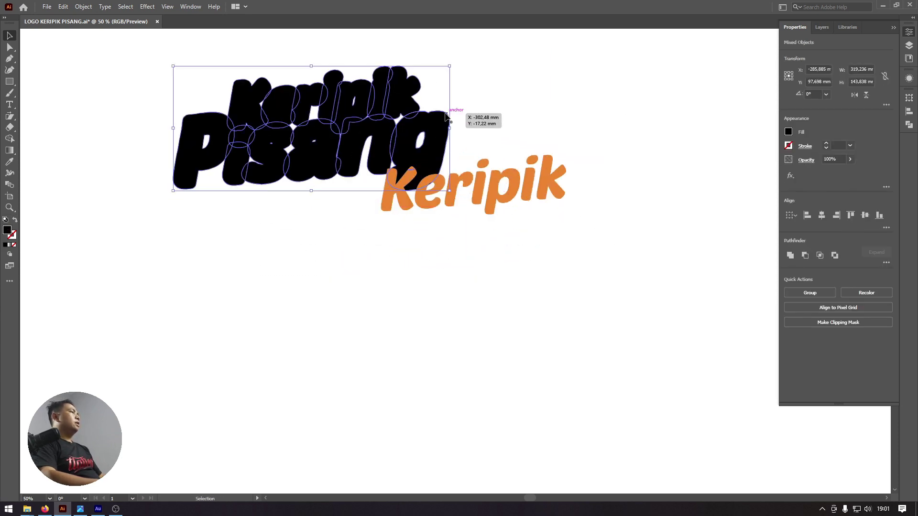
{"action": "key", "text": "ctrl+z"}
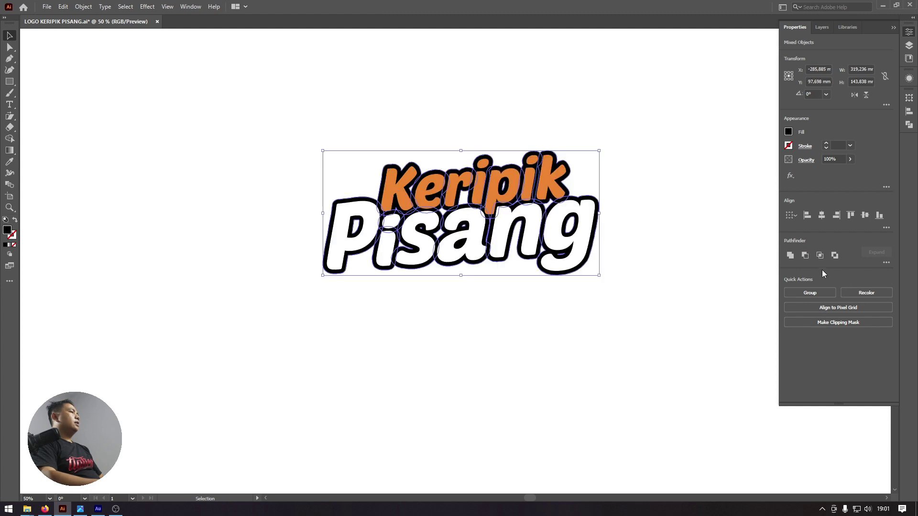
{"action": "left_click", "coordinate": [790, 259]}
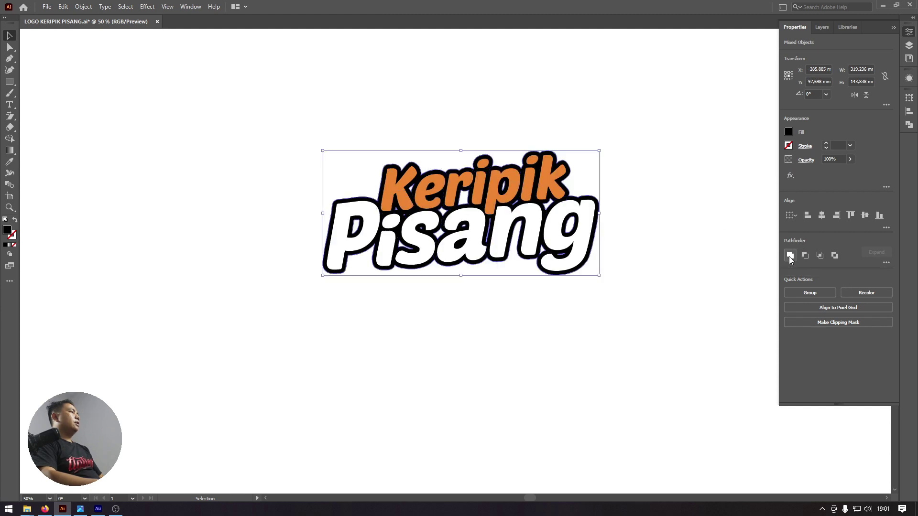
- Test-move the merged outline to confirm it is one shape, then undo
{"action": "left_click", "coordinate": [619, 186]}
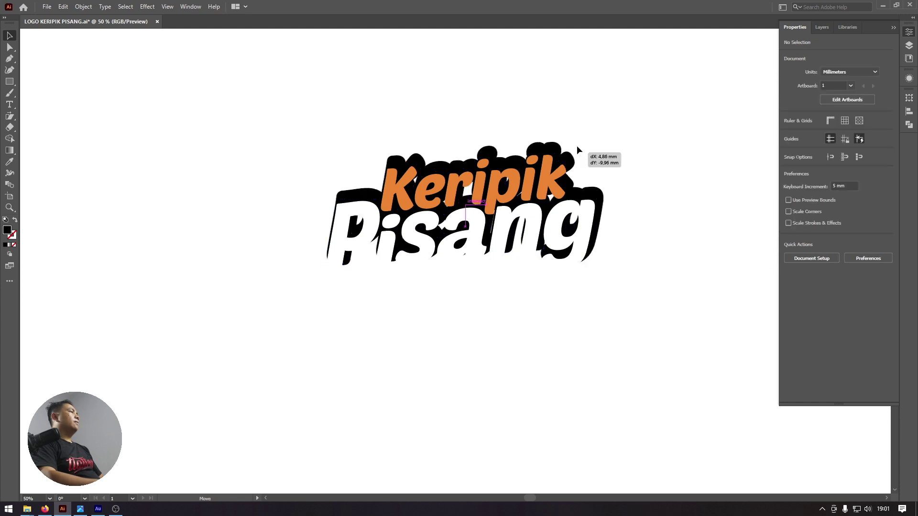
{"action": "left_click_drag", "start_coordinate": [629, 159], "coordinate": [687, 175]}
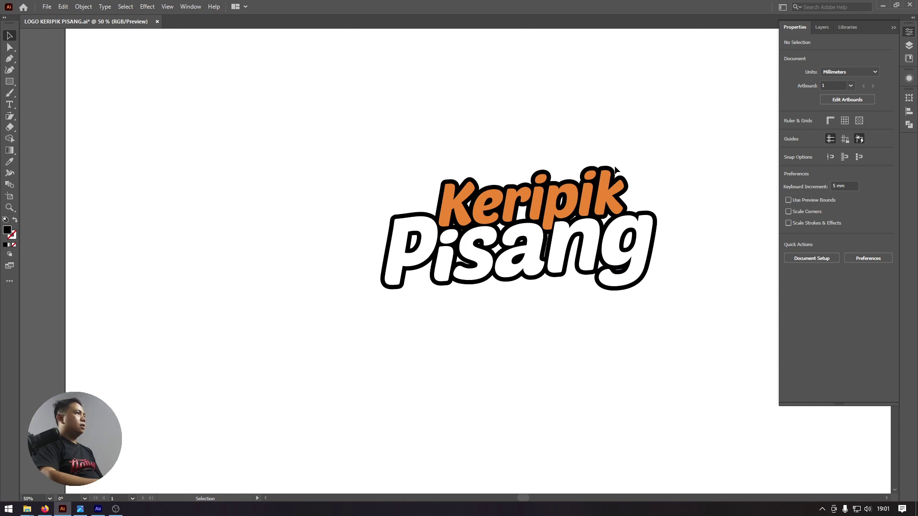
{"action": "mouse_move", "coordinate": [616, 169]}
{"action": "left_mouse_down"}
{"action": "mouse_move", "coordinate": [624, 139]}
{"action": "mouse_move", "coordinate": [618, 187]}
{"action": "left_mouse_up"}
{"action": "key", "text": "ctrl+shift+a"}
{"action": "key", "text": "ctrl+z"}
{"action": "key", "text": "ctrl+z"}
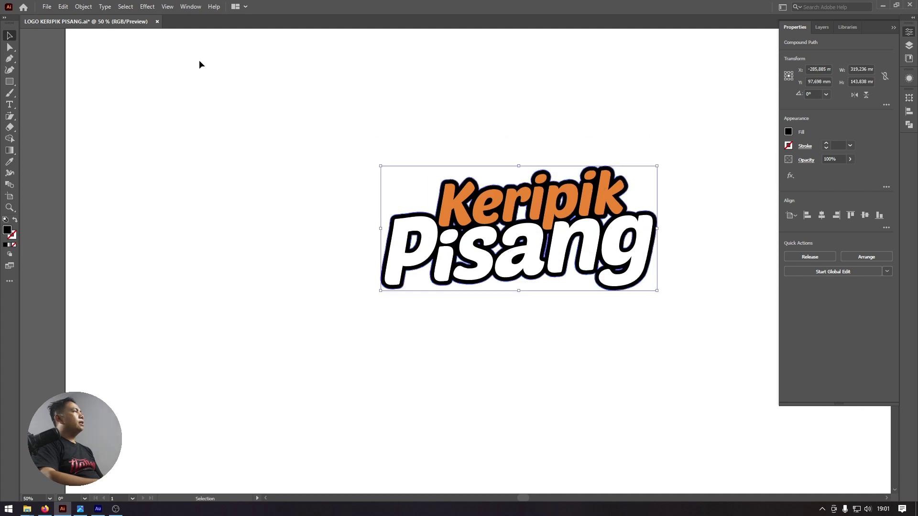
- Add a 6 mm offset path around the logo's black outline
{"action": "left_click", "coordinate": [84, 8]}
{"action": "mouse_move", "coordinate": [94, 233]}
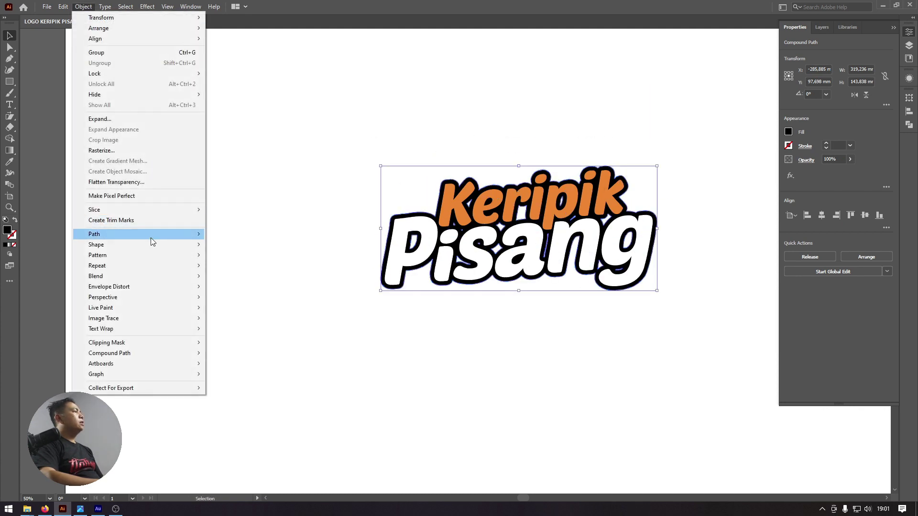
{"action": "left_click", "coordinate": [235, 268]}
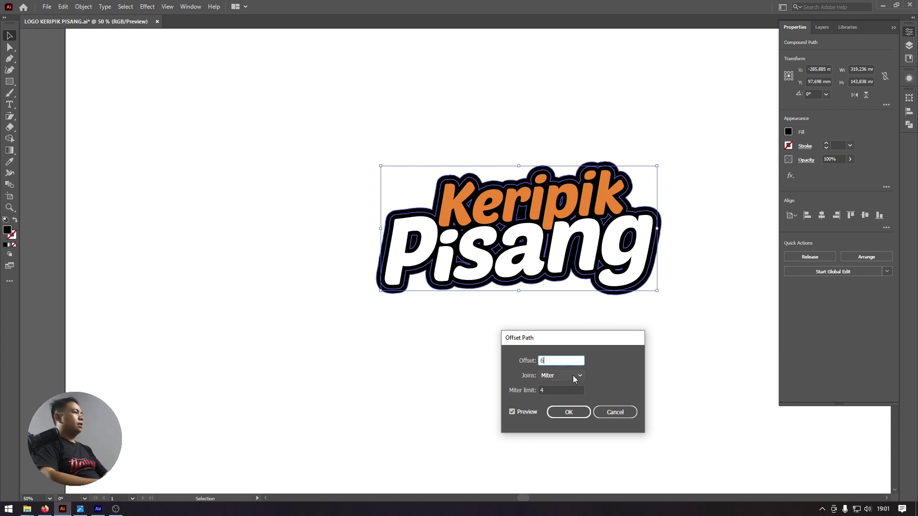
{"action": "left_click", "coordinate": [563, 389]}
{"action": "left_click", "coordinate": [570, 412]}
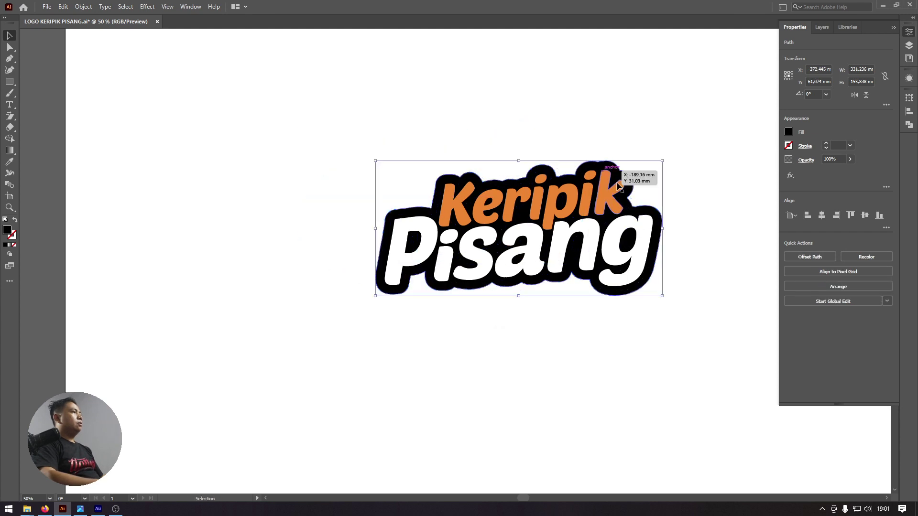
- Fill the offset light grey, then enlarge the whole logo and shift it right
{"action": "left_click_drag", "start_coordinate": [615, 164], "coordinate": [377, 188]}
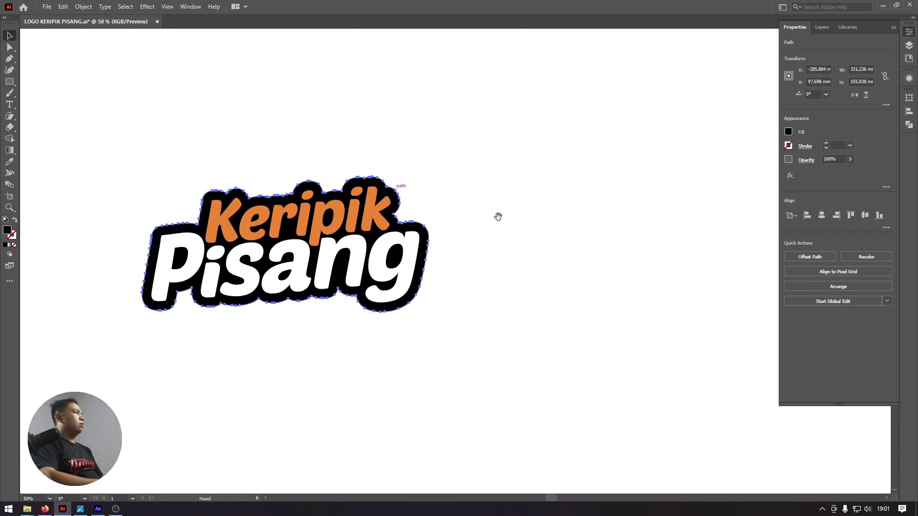
{"action": "left_click_drag", "start_coordinate": [498, 213], "coordinate": [129, 217]}
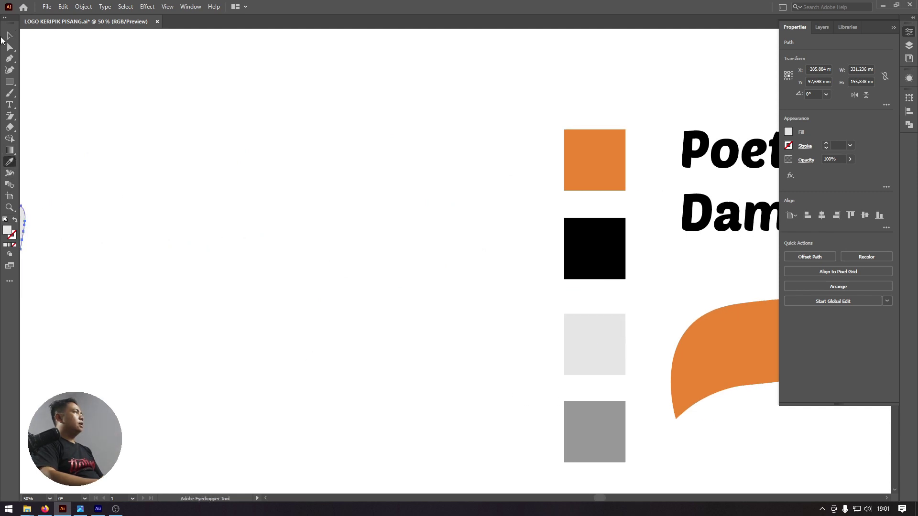
{"action": "left_click", "coordinate": [59, 75]}
{"action": "left_click_drag", "start_coordinate": [71, 150], "coordinate": [409, 172]}
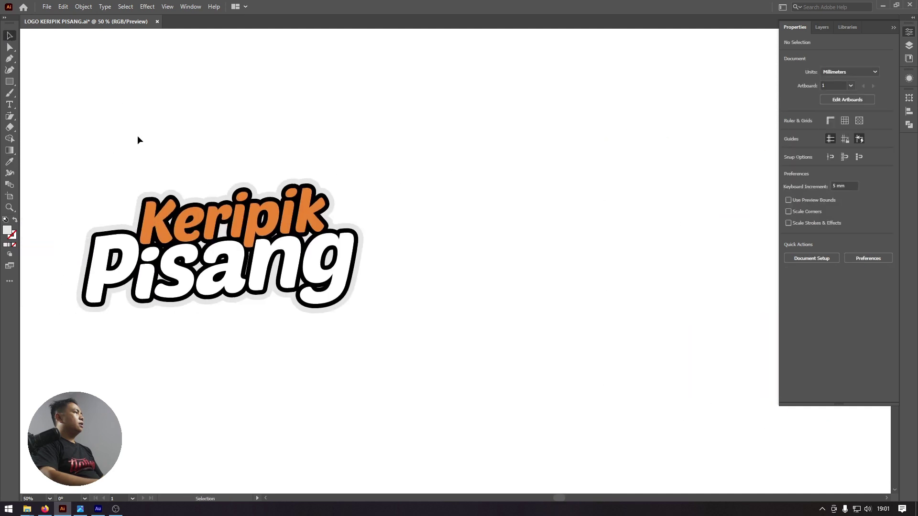
{"action": "key", "text": "ctrl+minus"}
{"action": "key", "text": "ctrl+minus"}
{"action": "left_click_drag", "start_coordinate": [362, 202], "coordinate": [408, 281]}
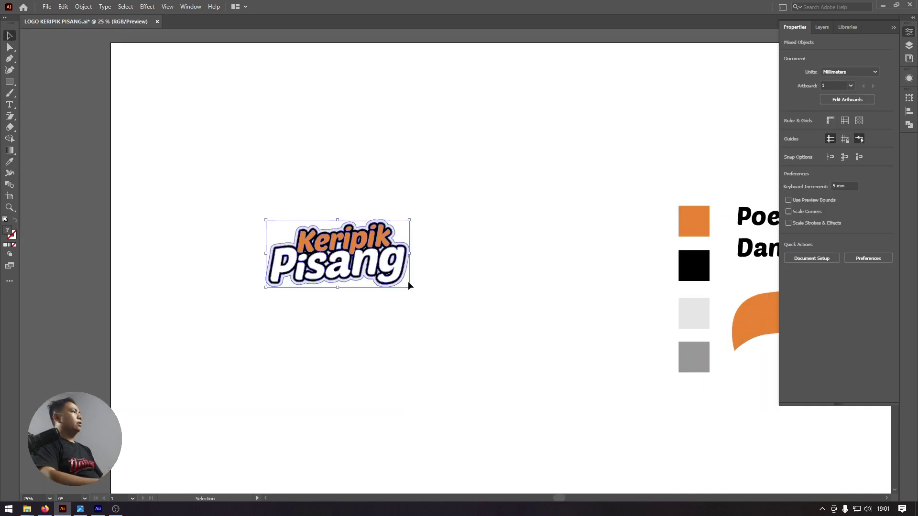
{"action": "left_click_drag", "start_coordinate": [410, 222], "coordinate": [521, 158]}
{"action": "left_click_drag", "start_coordinate": [414, 248], "coordinate": [486, 253]}
{"action": "left_click", "coordinate": [537, 124]}
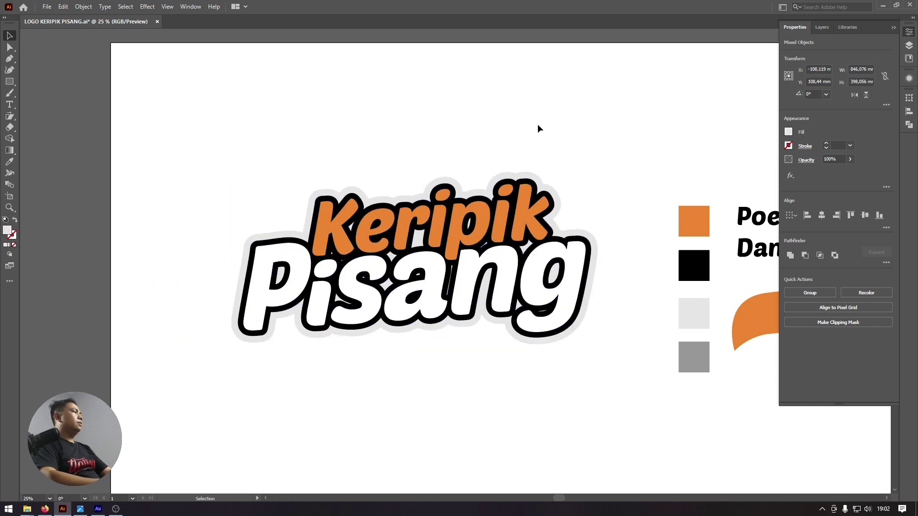
{"action": "key", "text": "ctrl+minus"}
{"action": "key", "text": "z"}
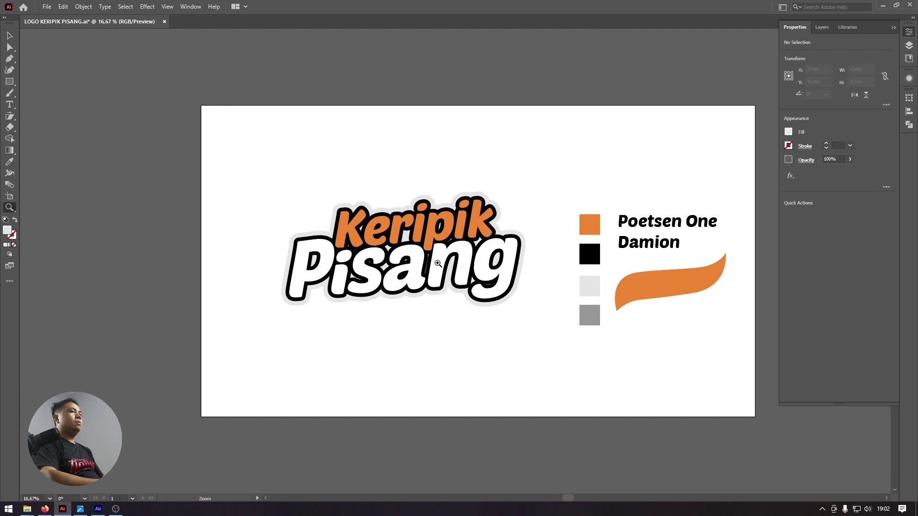
{"action": "scroll", "coordinate": [463, 287], "scroll_direction": "up", "scroll_amount": 2}
{"action": "scroll", "coordinate": [462, 287], "scroll_direction": "down", "scroll_amount": 1}
{"action": "scroll", "coordinate": [463, 287], "scroll_direction": "up", "scroll_amount": 2}
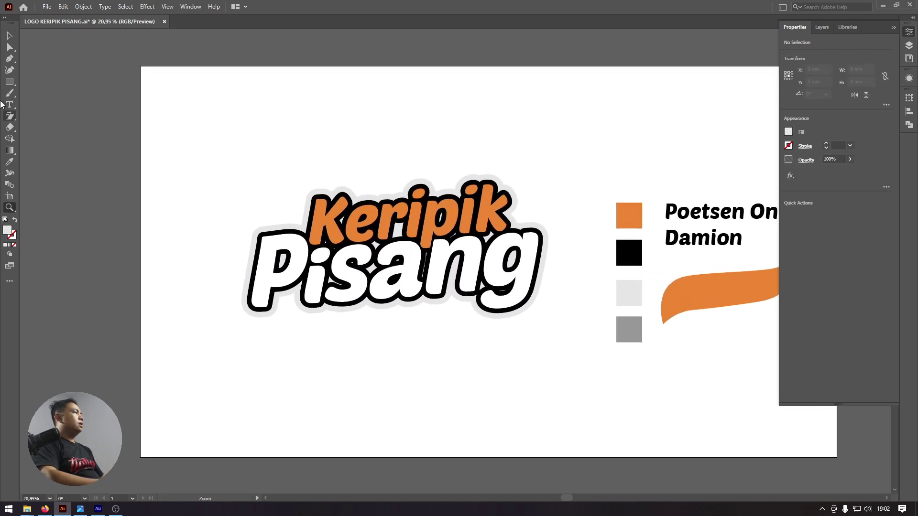
{"action": "left_click", "coordinate": [10, 36]}
{"action": "scroll", "coordinate": [419, 133], "scroll_direction": "right", "scroll_amount": 2}
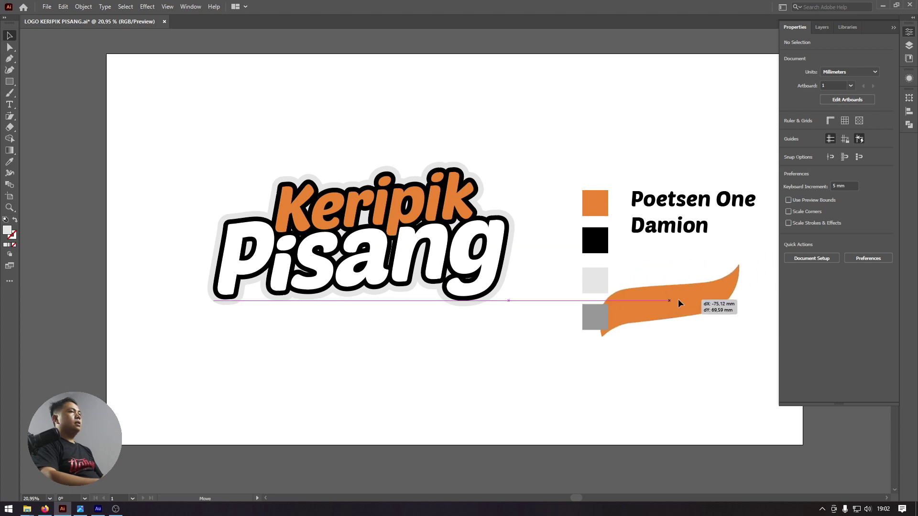
{"action": "left_click_drag", "start_coordinate": [710, 280], "coordinate": [627, 322]}
{"action": "key", "text": "ctrl+z"}
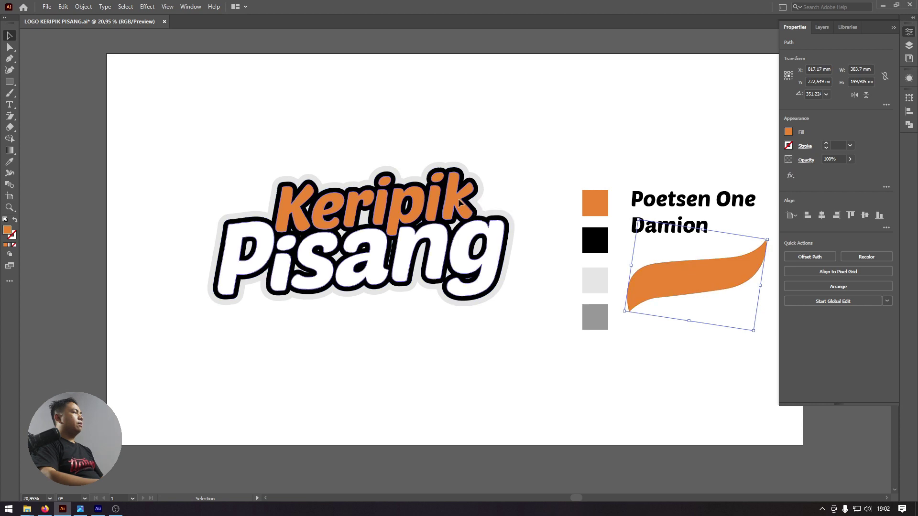
{"action": "left_click_drag", "start_coordinate": [458, 205], "coordinate": [444, 203]}
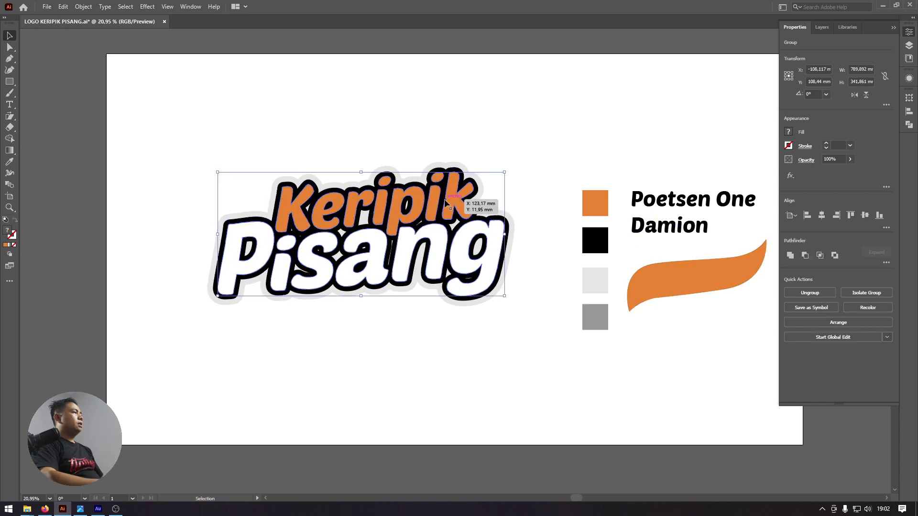
- Ungroup the logo into its separate Keripik and Pisang lettering pieces
{"action": "key", "text": "z"}
{"action": "left_click_drag", "start_coordinate": [483, 268], "coordinate": [562, 311]}
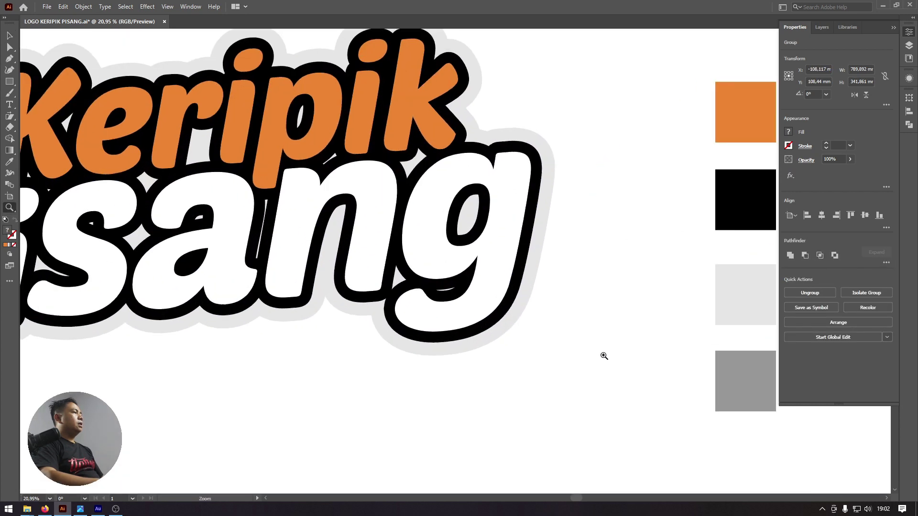
{"action": "left_click", "coordinate": [10, 36]}
{"action": "left_click_drag", "start_coordinate": [279, 98], "coordinate": [477, 179]}
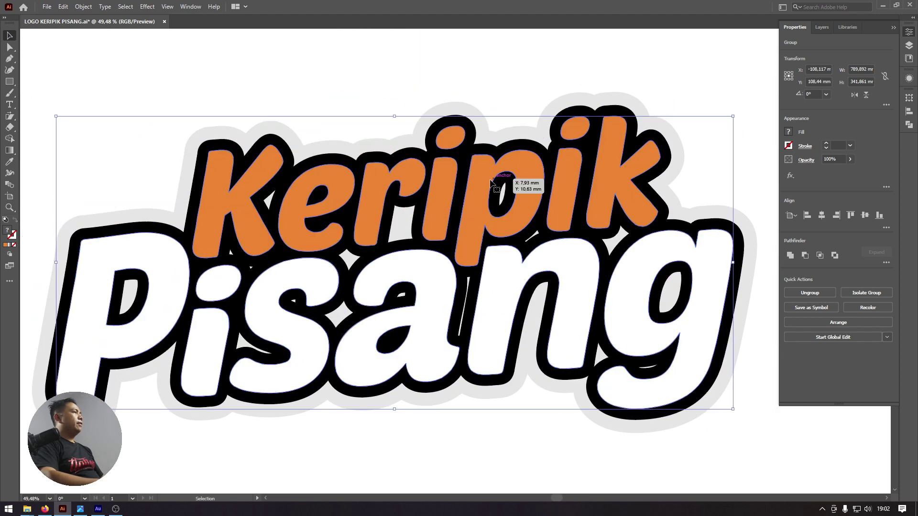
{"action": "right_click", "coordinate": [504, 178]}
{"action": "left_click", "coordinate": [538, 250]}
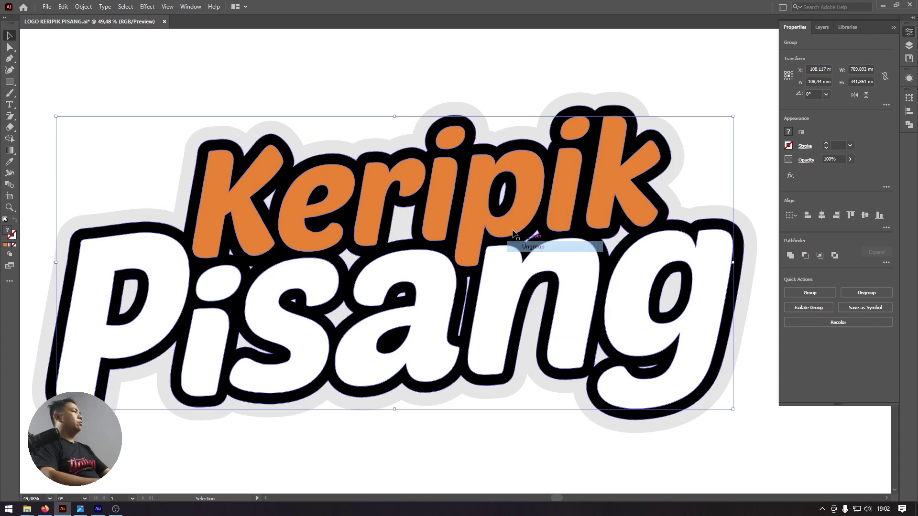
{"action": "mouse_move", "coordinate": [261, 165]}
{"action": "left_mouse_down"}
{"action": "mouse_move", "coordinate": [365, 298]}
{"action": "mouse_move", "coordinate": [375, 285]}
{"action": "left_mouse_up"}
- Duplicate the Keripik letters offset down-right and fill the copy light grey
{"action": "left_click", "coordinate": [517, 199]}
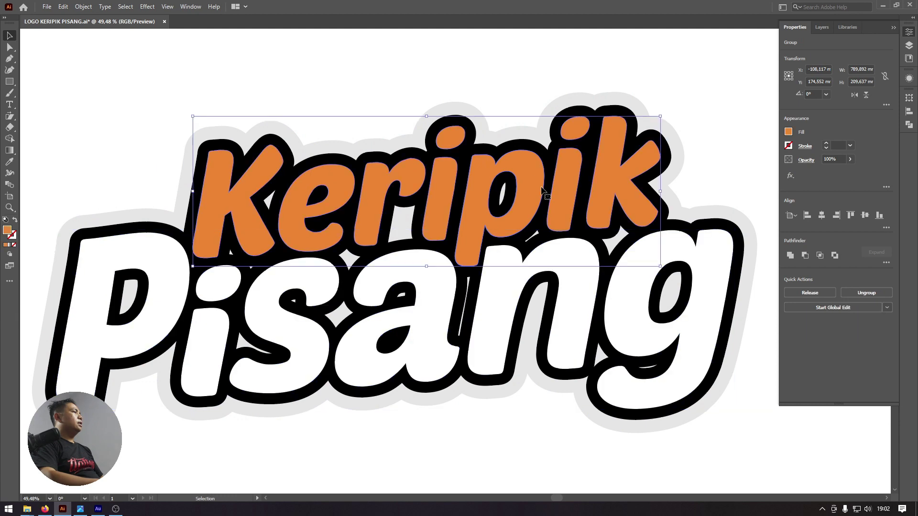
{"action": "key", "text": "z"}
{"action": "left_click_drag", "start_coordinate": [638, 205], "coordinate": [679, 205]}
{"action": "left_click_drag", "start_coordinate": [463, 136], "coordinate": [300, 157]}
{"action": "key", "text": "v"}
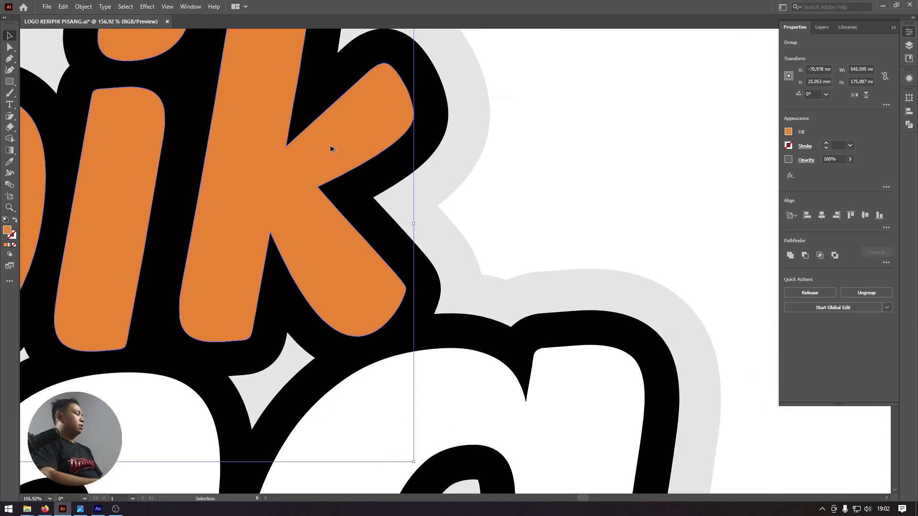
{"action": "left_click_drag", "start_coordinate": [370, 128], "coordinate": [434, 173]}
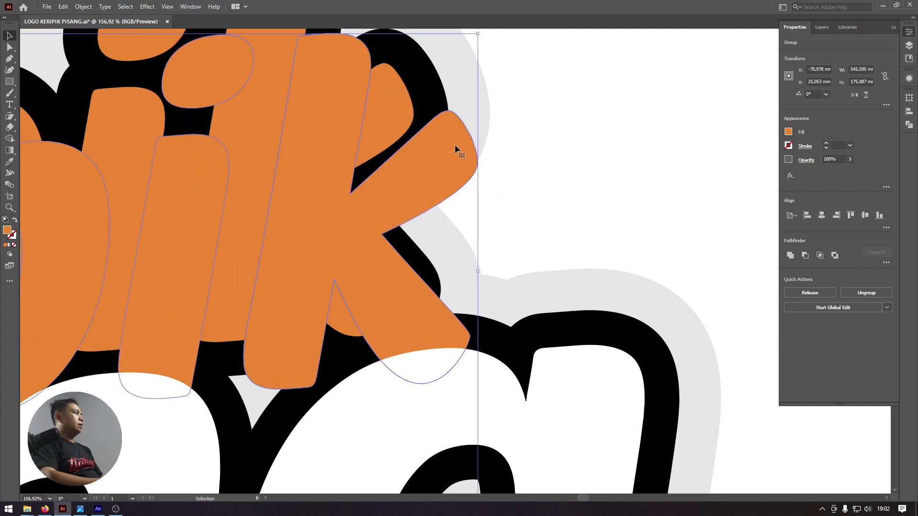
{"action": "left_click", "coordinate": [10, 164]}
{"action": "left_click", "coordinate": [482, 113]}
{"action": "key", "text": "v"}
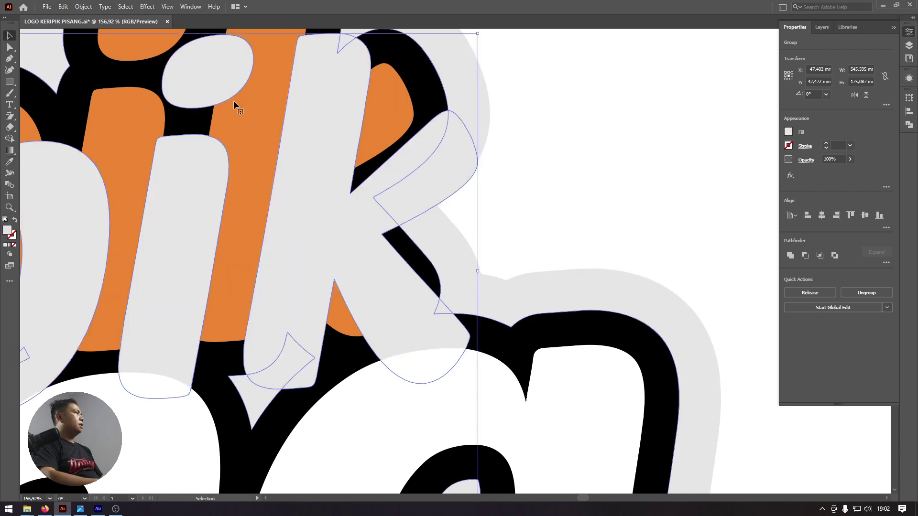
- Bring the orange Keripik letters in front and tuck the grey copy just behind them
{"action": "left_click", "coordinate": [397, 95]}
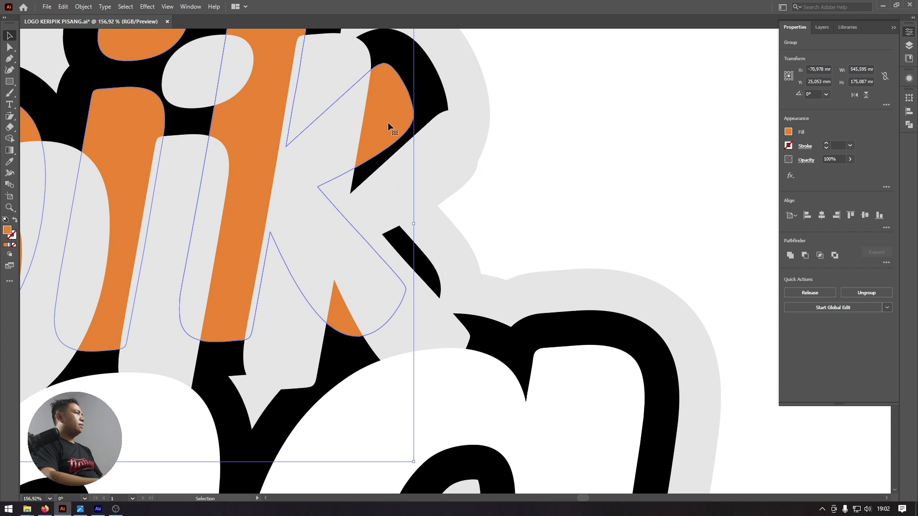
{"action": "right_click", "coordinate": [388, 122]}
{"action": "mouse_move", "coordinate": [423, 241]}
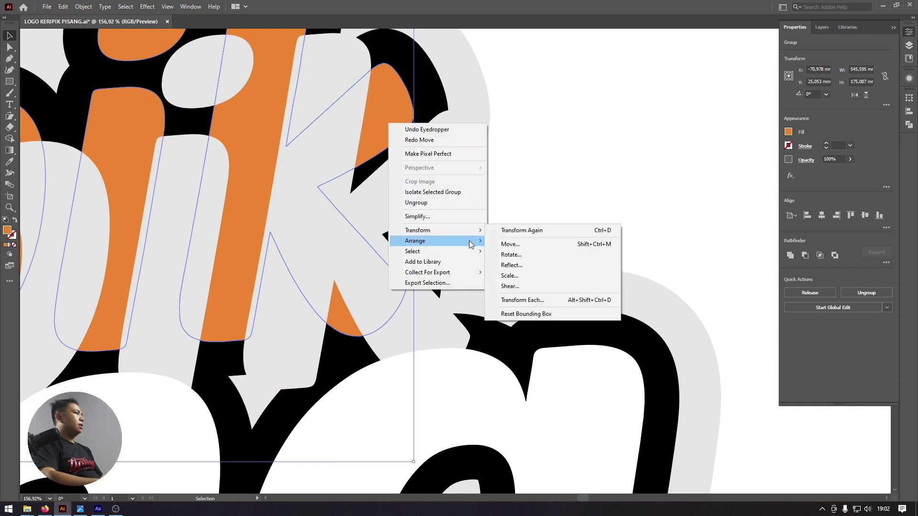
{"action": "left_click", "coordinate": [524, 242]}
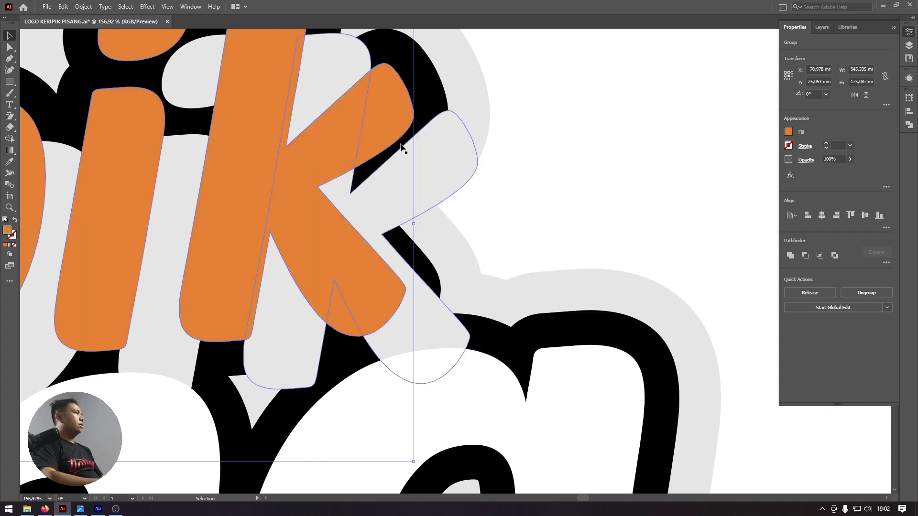
{"action": "left_click_drag", "start_coordinate": [443, 344], "coordinate": [419, 294]}
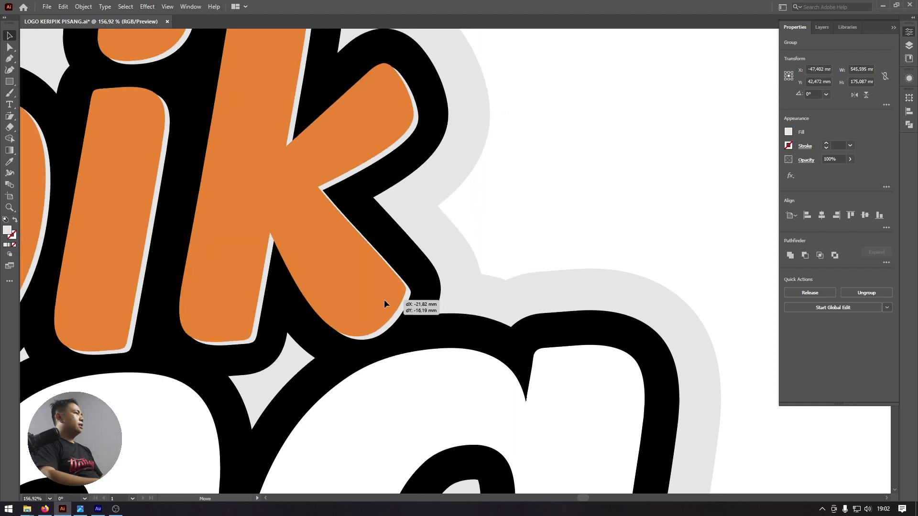
{"action": "left_click_drag", "start_coordinate": [419, 293], "coordinate": [384, 302]}
{"action": "scroll", "coordinate": [406, 268], "scroll_direction": "down", "scroll_amount": 5}
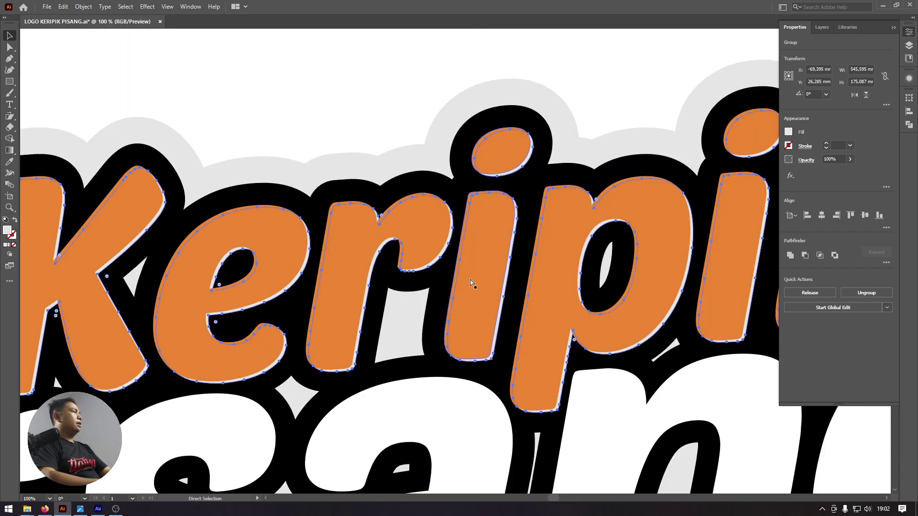
{"action": "scroll", "coordinate": [427, 241], "scroll_direction": "down", "scroll_amount": 2}
{"action": "scroll", "coordinate": [521, 282], "scroll_direction": "up", "scroll_amount": 2}
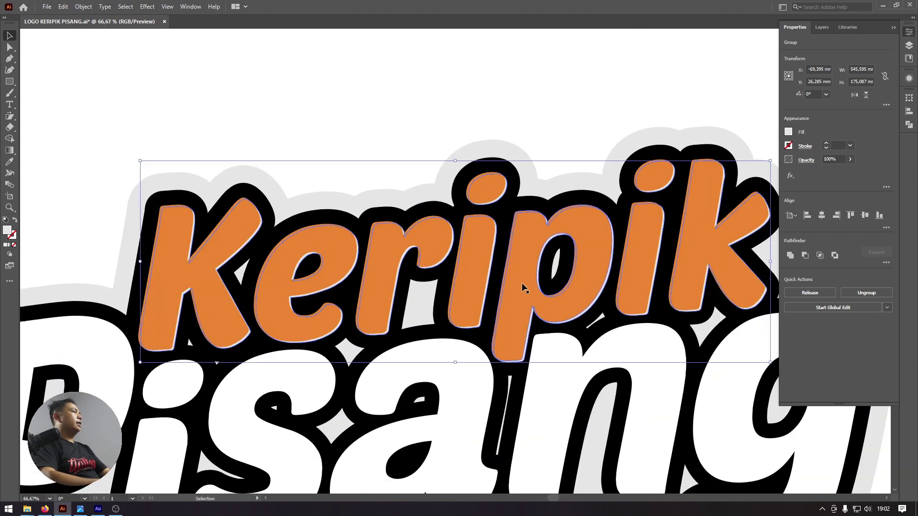
{"action": "left_click_drag", "start_coordinate": [608, 264], "coordinate": [476, 246]}
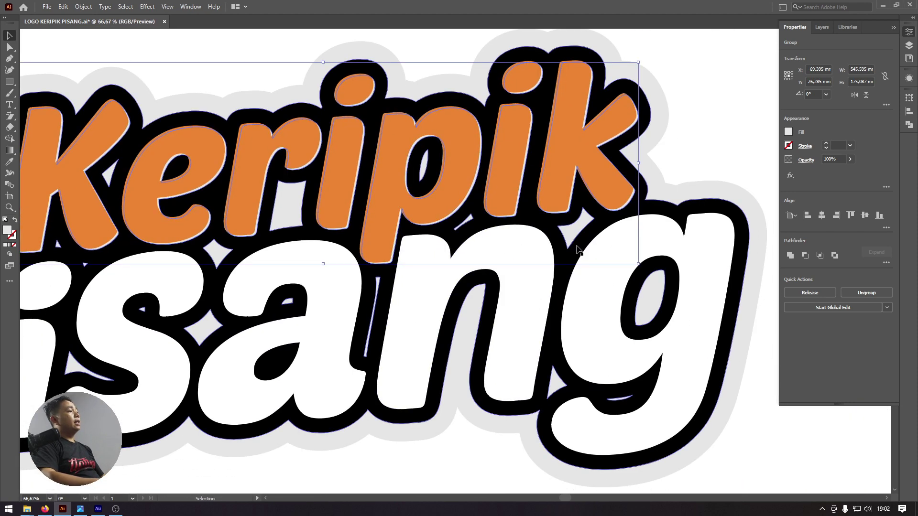
{"action": "left_click_drag", "start_coordinate": [627, 264], "coordinate": [558, 207]}
{"action": "key", "text": "ctrl+z"}
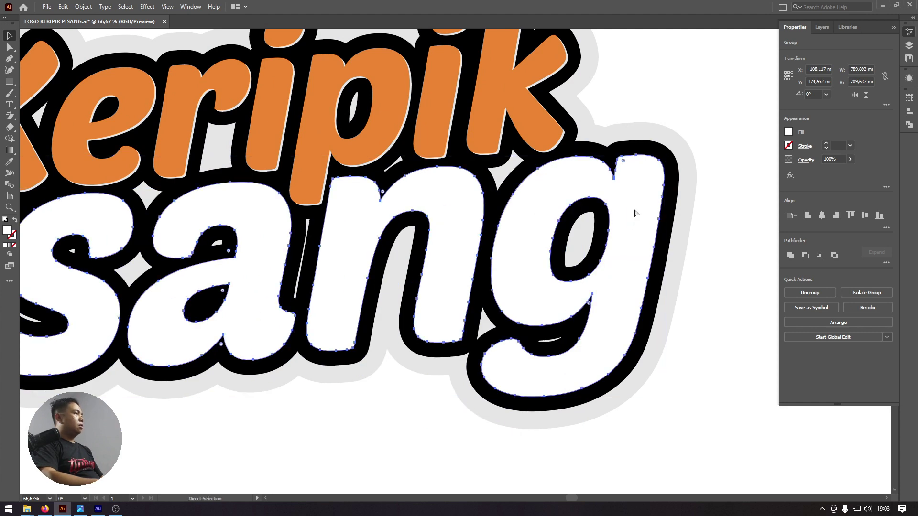
- Duplicate the Pisang letters offset down-right and fill the copy with the grey swatch
{"action": "mouse_move", "coordinate": [641, 204]}
{"action": "left_mouse_down"}
{"action": "mouse_move", "coordinate": [702, 241]}
{"action": "mouse_move", "coordinate": [693, 233]}
{"action": "left_mouse_up"}
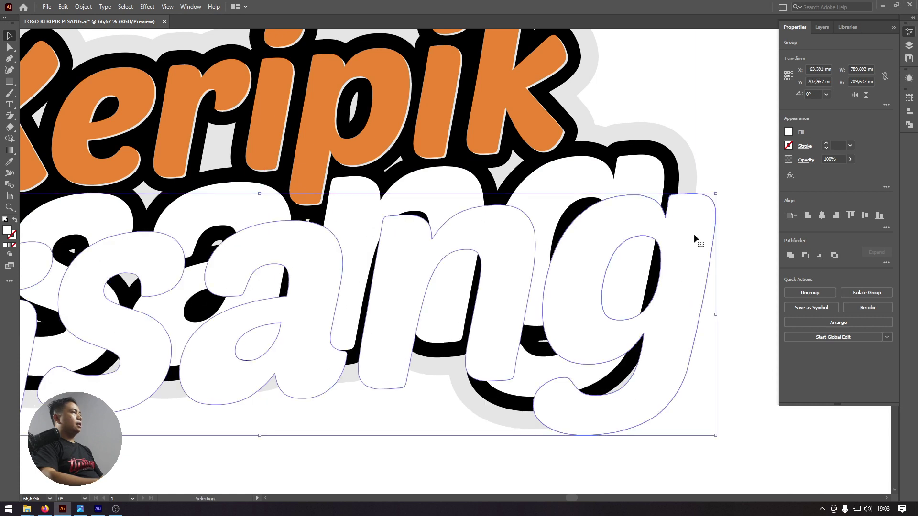
{"action": "scroll", "coordinate": [676, 242], "scroll_direction": "up", "scroll_amount": 2}
{"action": "scroll", "coordinate": [676, 242], "scroll_direction": "right", "scroll_amount": 4}
{"action": "scroll", "coordinate": [598, 358], "scroll_direction": "right", "scroll_amount": 6}
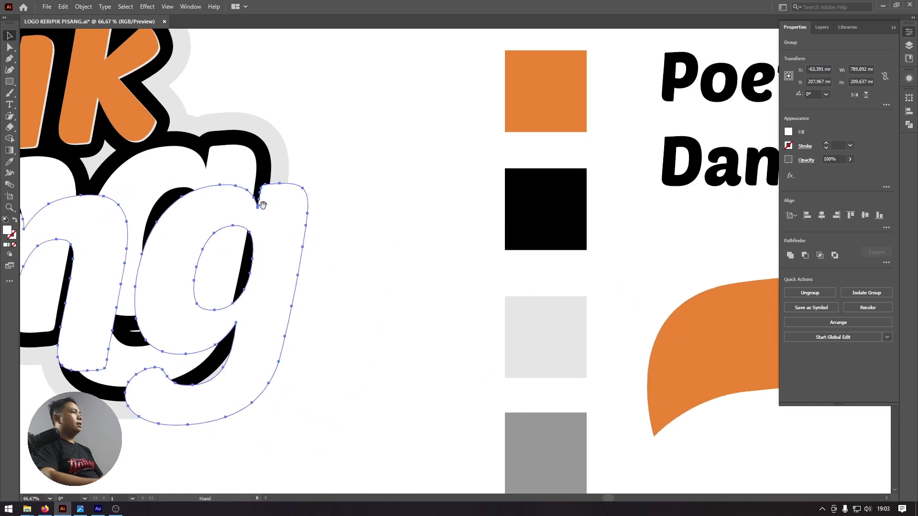
{"action": "scroll", "coordinate": [555, 429], "scroll_direction": "down", "scroll_amount": 3}
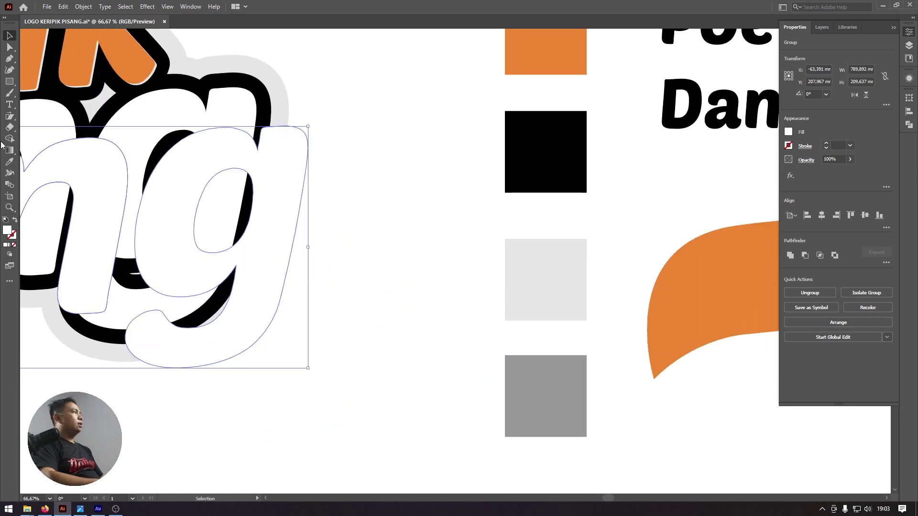
{"action": "left_click", "coordinate": [9, 161]}
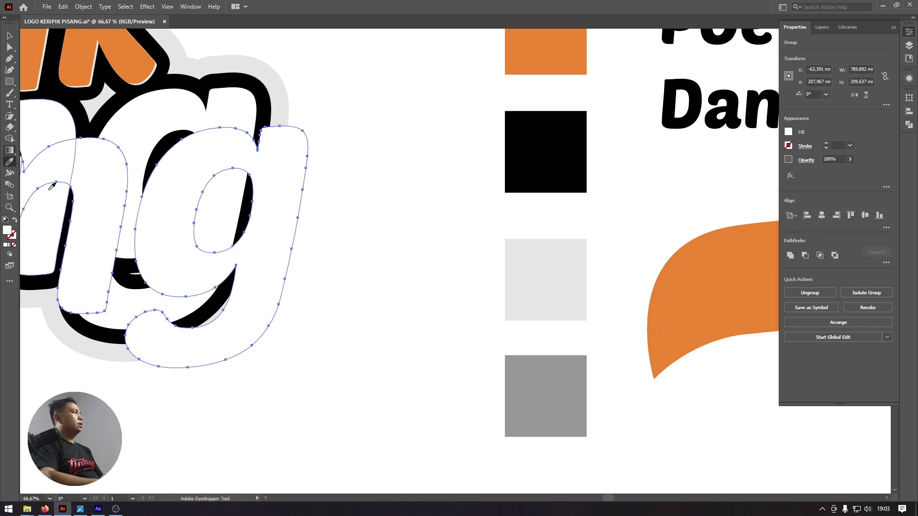
{"action": "left_click", "coordinate": [523, 365]}
{"action": "left_click", "coordinate": [8, 38]}
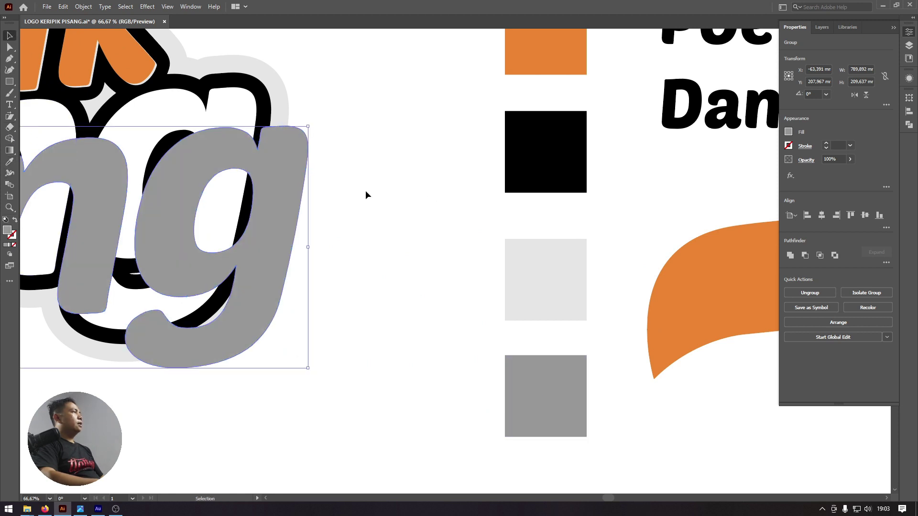
- Bring the white Pisang letters in front and align them over the grey shadow
{"action": "left_click_drag", "start_coordinate": [365, 190], "coordinate": [622, 239]}
{"action": "left_click", "coordinate": [487, 149]}
{"action": "right_click", "coordinate": [449, 149]}
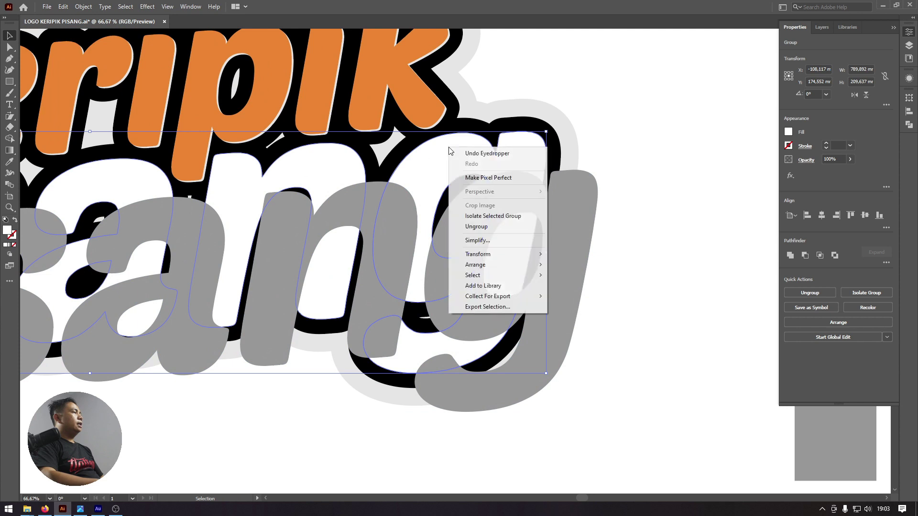
{"action": "left_click", "coordinate": [673, 226]}
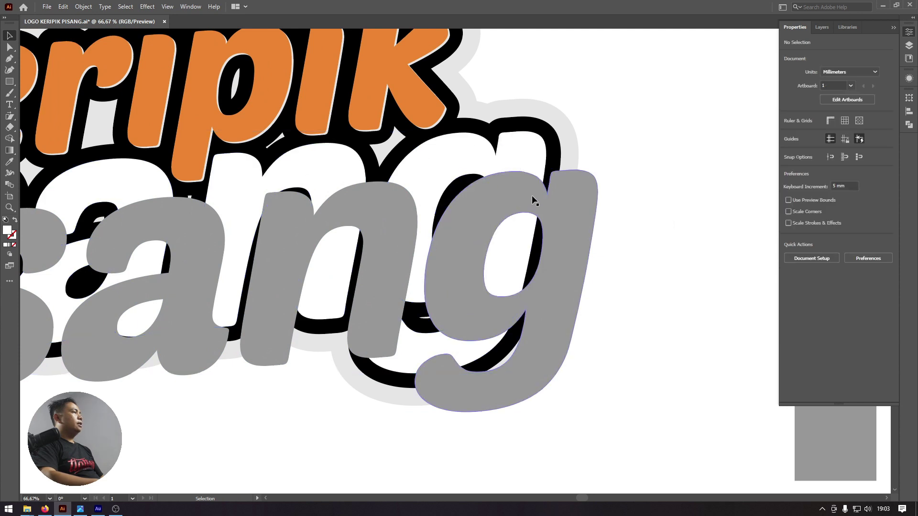
{"action": "left_click", "coordinate": [527, 158]}
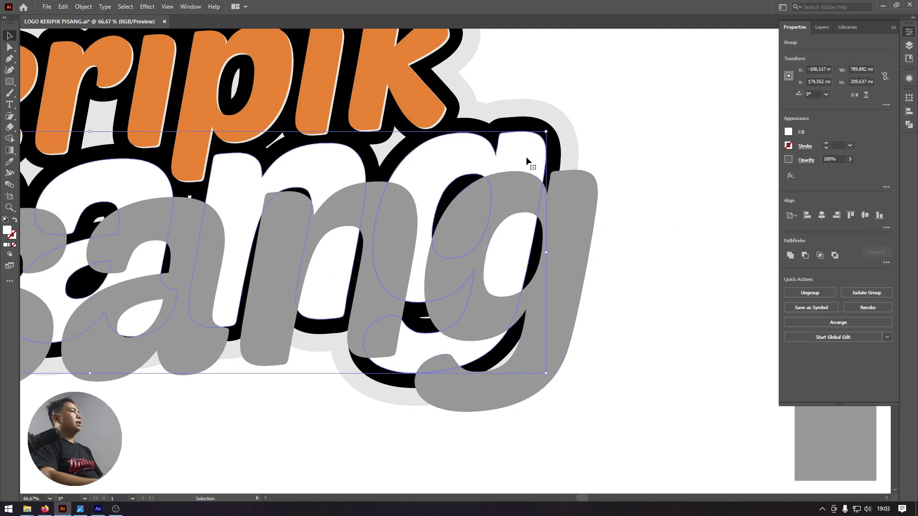
{"action": "right_click", "coordinate": [526, 157]}
{"action": "right_click", "coordinate": [512, 152]}
{"action": "mouse_move", "coordinate": [538, 269]}
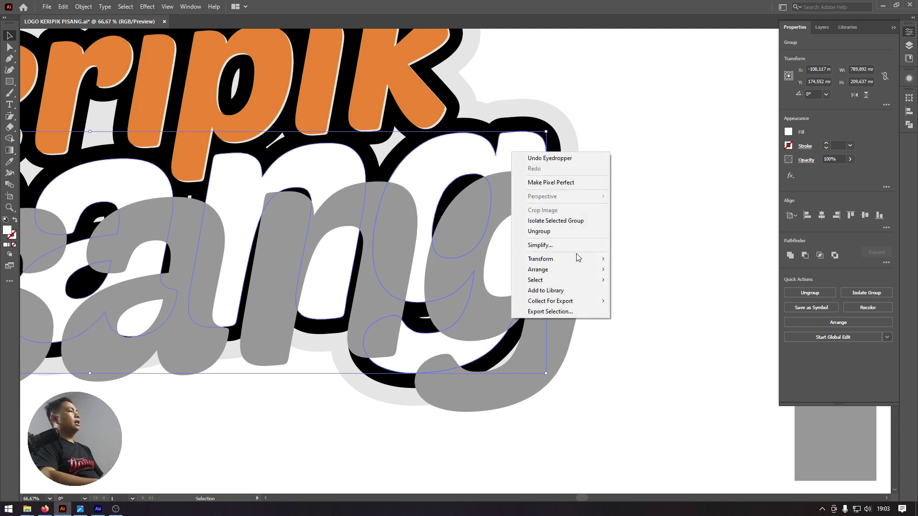
{"action": "left_click", "coordinate": [626, 273]}
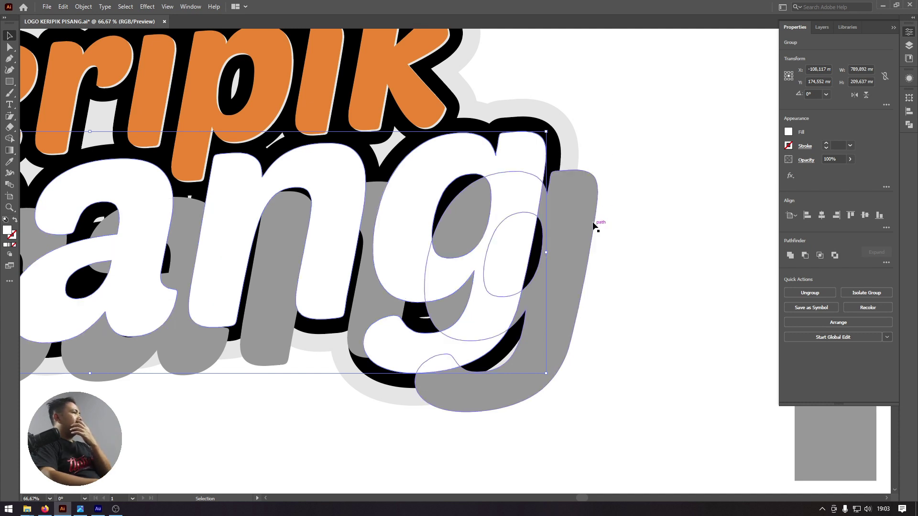
{"action": "left_click_drag", "start_coordinate": [578, 248], "coordinate": [531, 214]}
{"action": "key", "text": "ctrl+minus"}
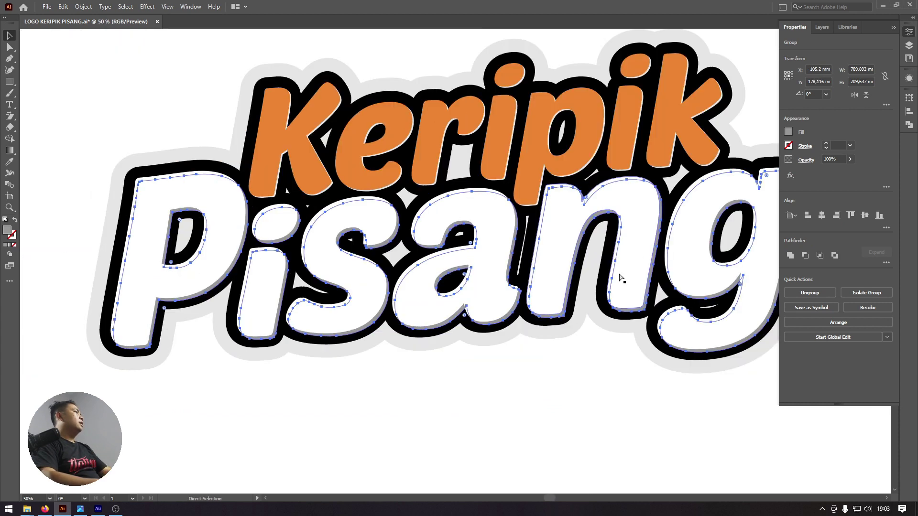
{"action": "key", "text": "ctrl+minus"}
{"action": "left_click", "coordinate": [546, 349]}
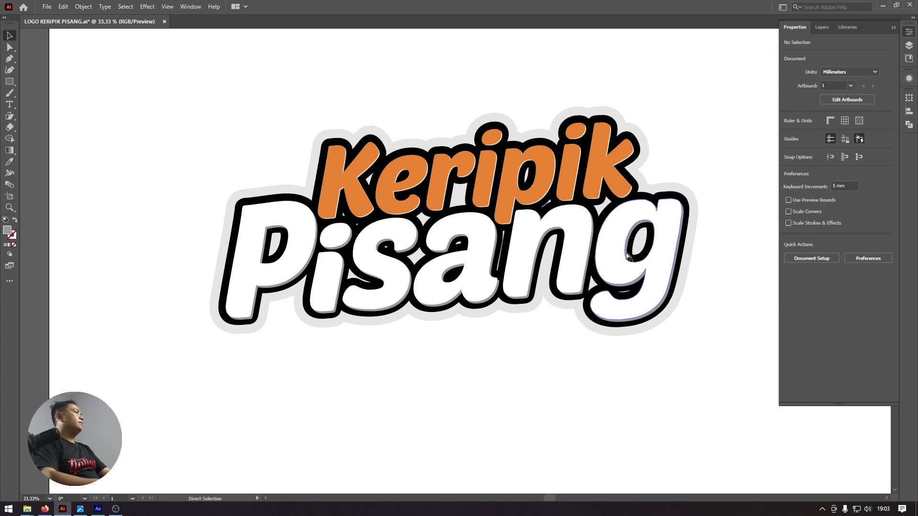
- Nudge the grey shadow where k meets g, then zoom out to show the swatches and swoosh
{"action": "key", "text": "z"}
{"action": "left_click_drag", "start_coordinate": [636, 184], "coordinate": [831, 410]}
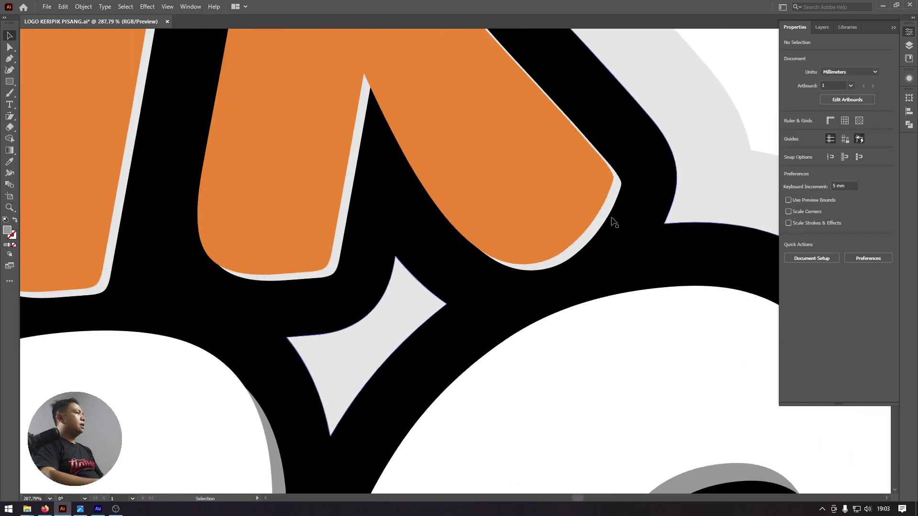
{"action": "left_click_drag", "start_coordinate": [609, 218], "coordinate": [611, 220]}
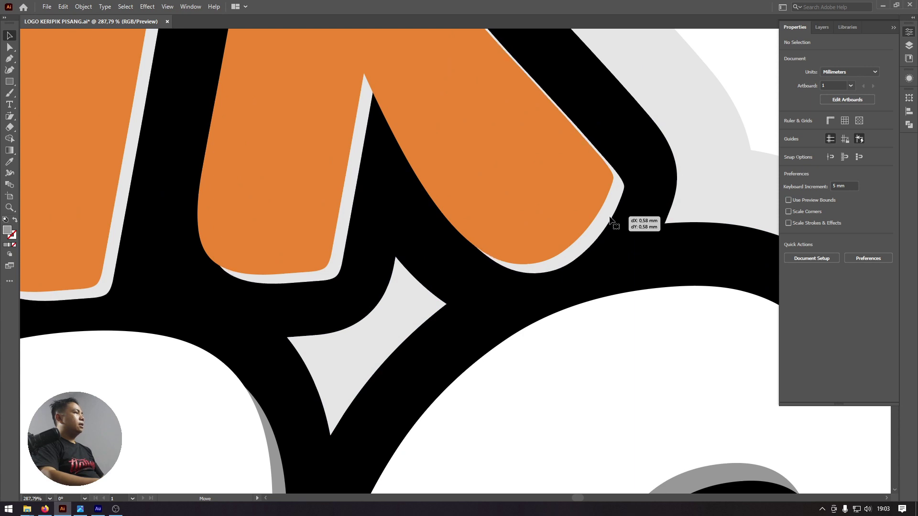
{"action": "key", "text": "ctrl+minus"}
{"action": "key", "text": "ctrl+minus"}
{"action": "key", "text": "ctrl+minus"}
{"action": "key", "text": "ctrl+minus"}
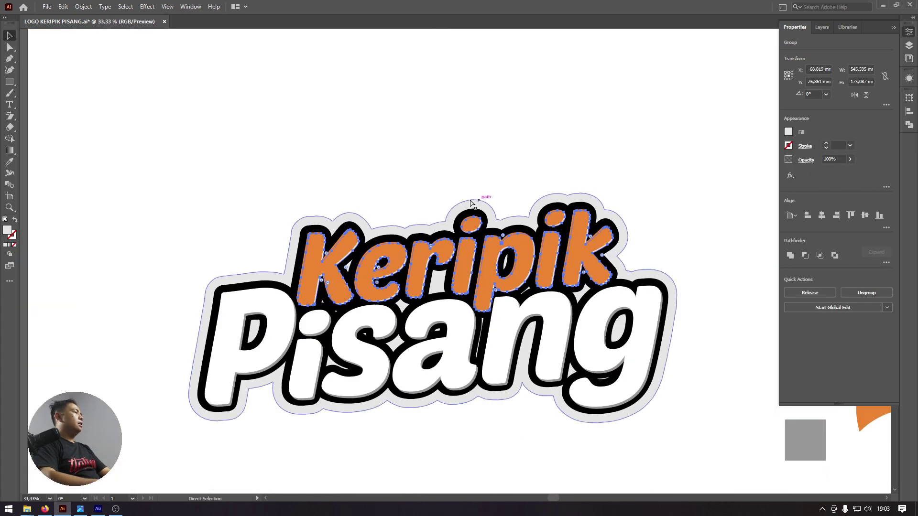
{"action": "key", "text": "ctrl+minus"}
{"action": "left_click", "coordinate": [402, 163]}
{"action": "mouse_move", "coordinate": [595, 392]}
{"action": "left_mouse_down"}
{"action": "mouse_move", "coordinate": [595, 305]}
{"action": "mouse_move", "coordinate": [514, 311]}
{"action": "left_mouse_up"}
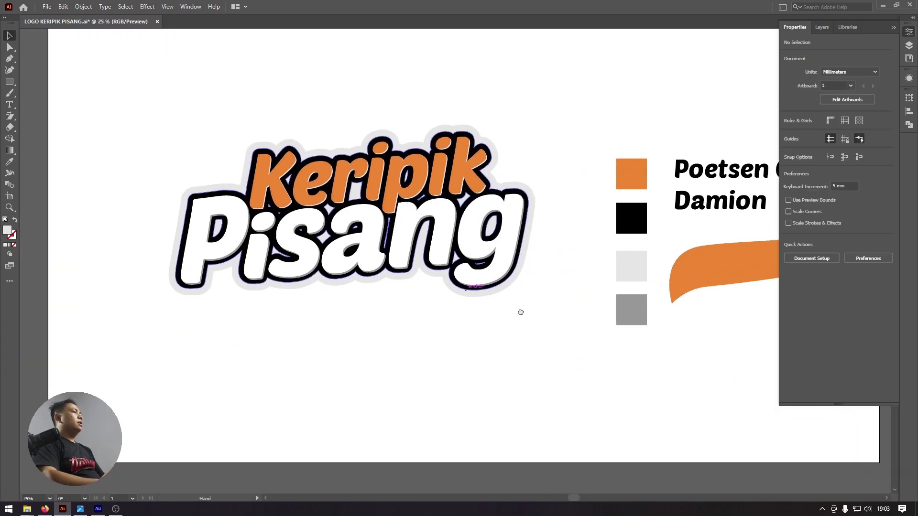
- Move and enlarge the orange swoosh under Pisang and bring it in front of the logo
{"action": "left_click_drag", "start_coordinate": [725, 272], "coordinate": [302, 317]}
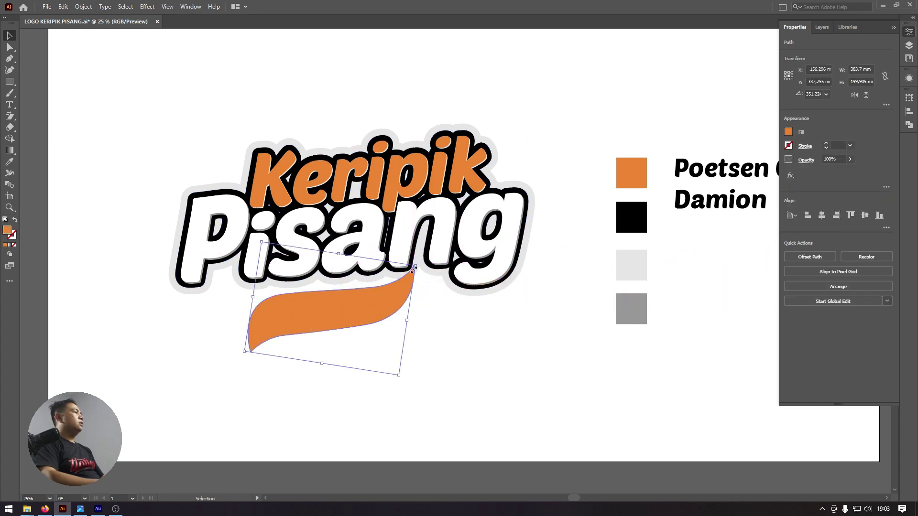
{"action": "left_click_drag", "start_coordinate": [427, 262], "coordinate": [459, 245]}
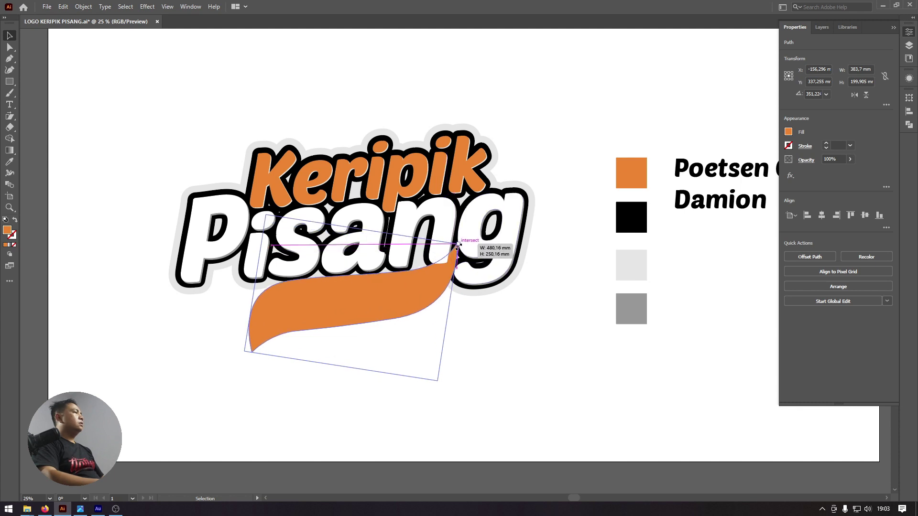
{"action": "left_click_drag", "start_coordinate": [436, 277], "coordinate": [408, 294]}
{"action": "right_click", "coordinate": [409, 295]}
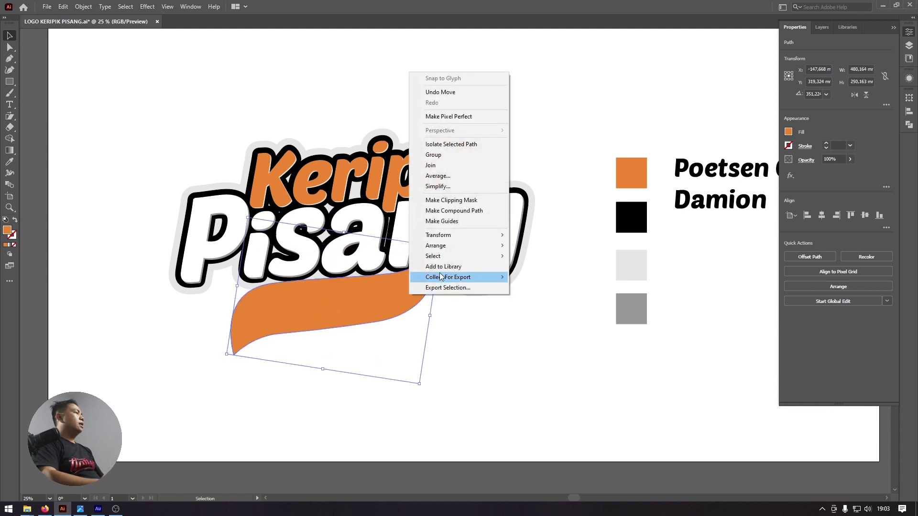
{"action": "mouse_move", "coordinate": [435, 245]}
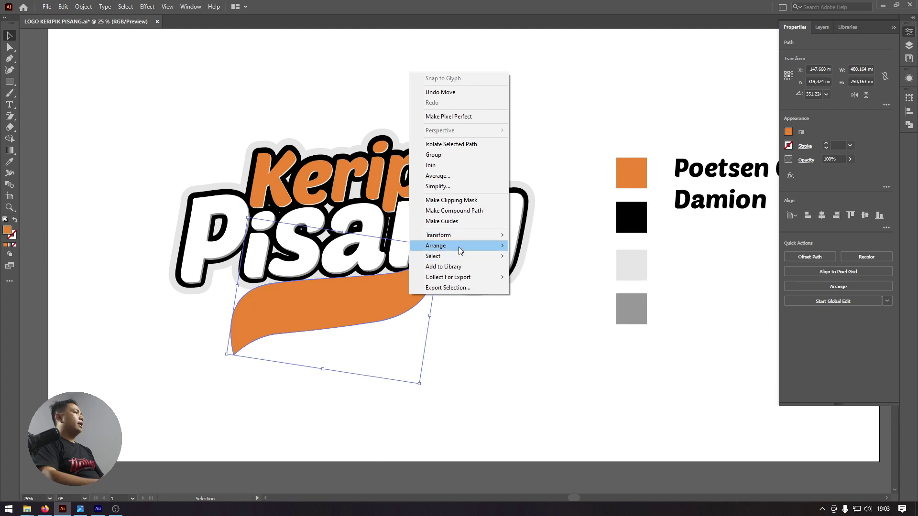
{"action": "left_click", "coordinate": [522, 245]}
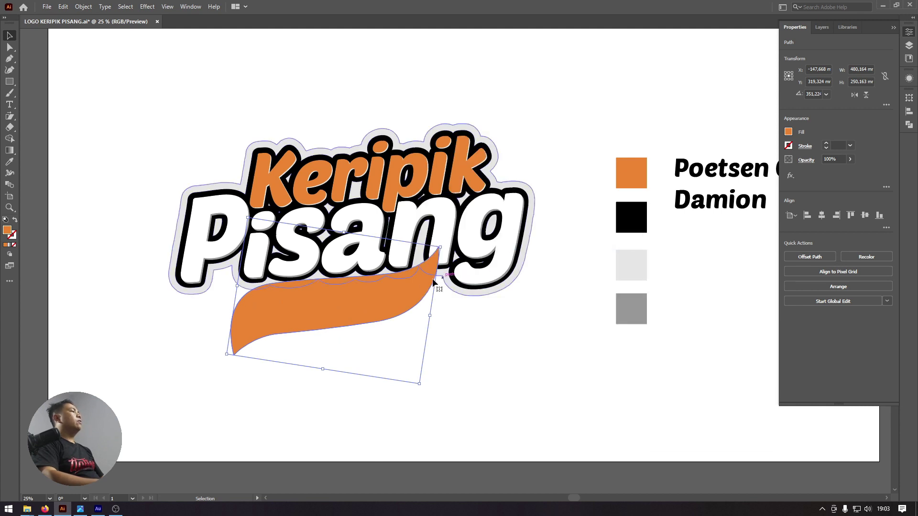
{"action": "left_click_drag", "start_coordinate": [397, 290], "coordinate": [417, 289]}
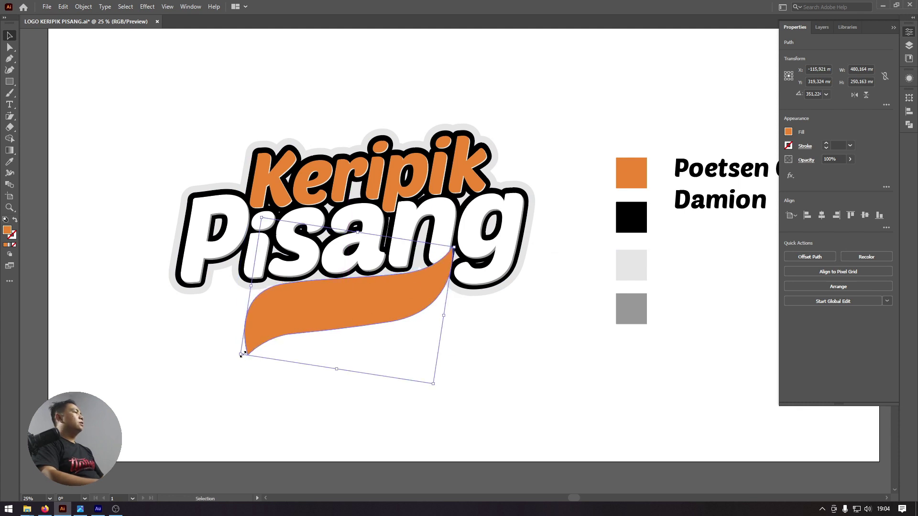
{"action": "left_click_drag", "start_coordinate": [242, 355], "coordinate": [228, 365]}
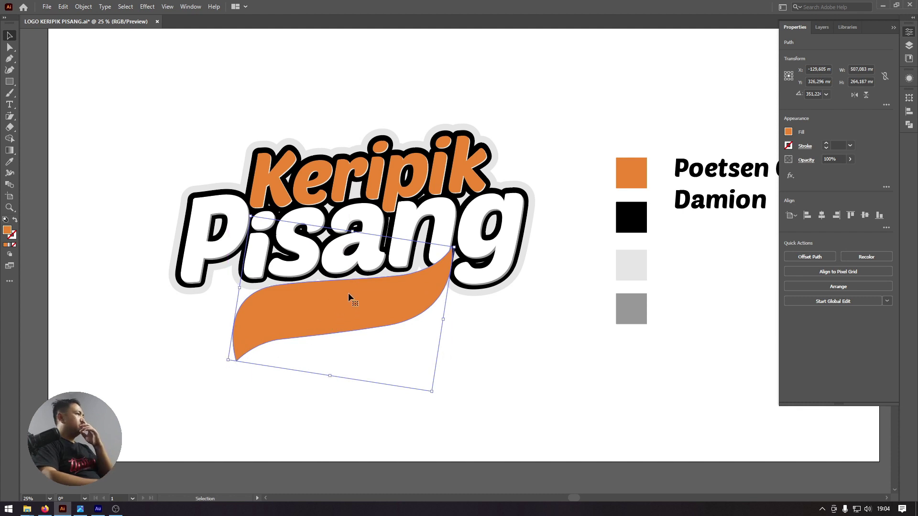
{"action": "left_click_drag", "start_coordinate": [348, 294], "coordinate": [348, 295]}
{"action": "left_click", "coordinate": [459, 349]}
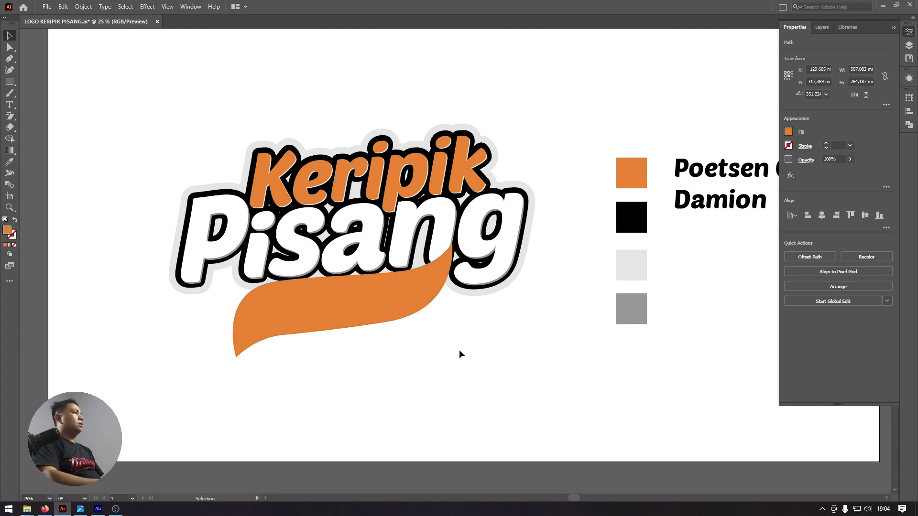
{"action": "mouse_move", "coordinate": [499, 313]}
{"action": "left_mouse_down"}
{"action": "mouse_move", "coordinate": [427, 323]}
{"action": "mouse_move", "coordinate": [605, 316]}
{"action": "left_mouse_up"}
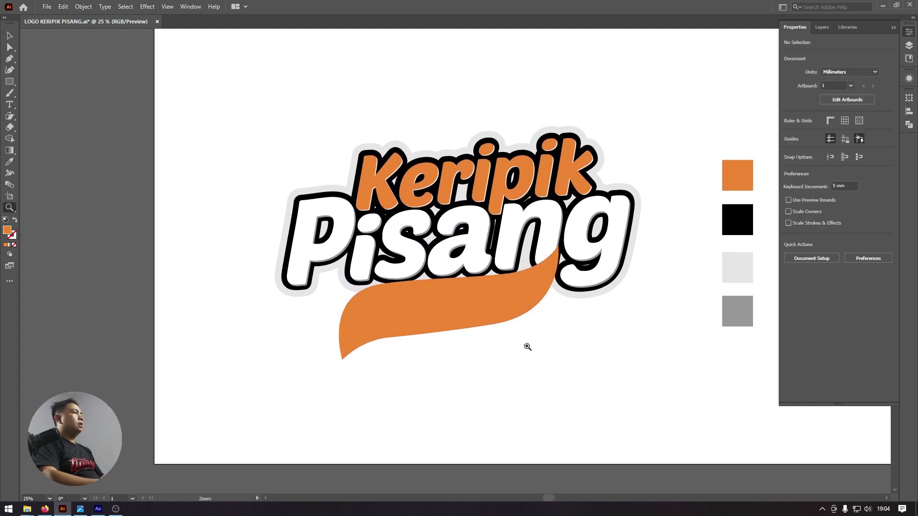
{"action": "left_click_drag", "start_coordinate": [527, 347], "coordinate": [598, 377]}
- Duplicate the swoosh downward as a black shadow and keep the orange swoosh in front
{"action": "key", "text": "v"}
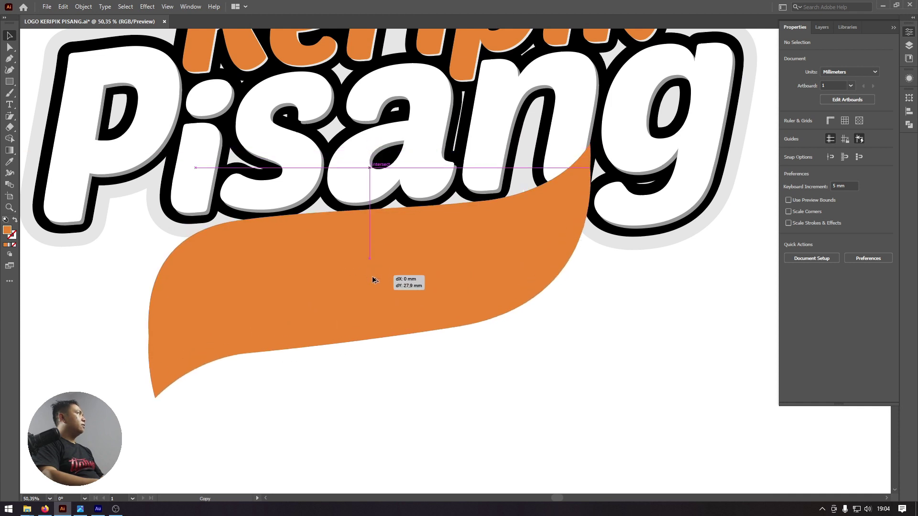
{"action": "left_click_drag", "start_coordinate": [374, 252], "coordinate": [372, 279]}
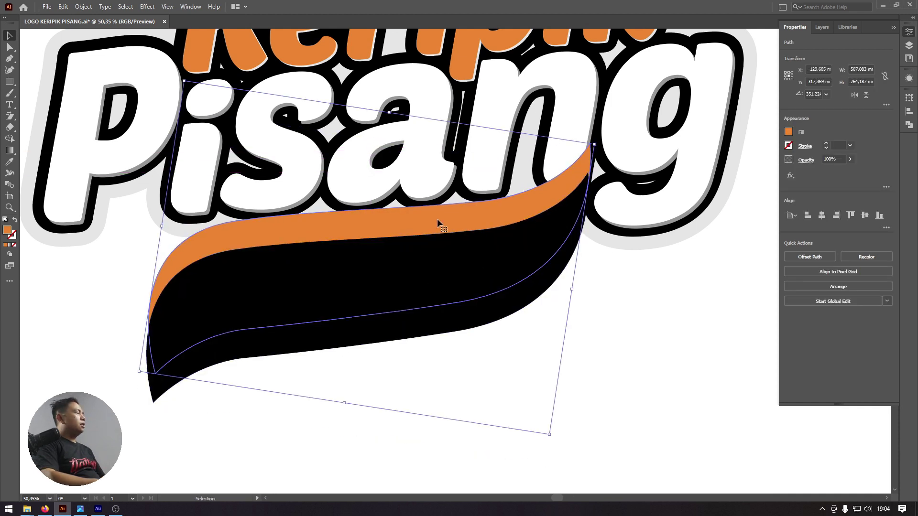
{"action": "left_click_drag", "start_coordinate": [437, 219], "coordinate": [375, 215]}
{"action": "key", "text": "ctrl+z"}
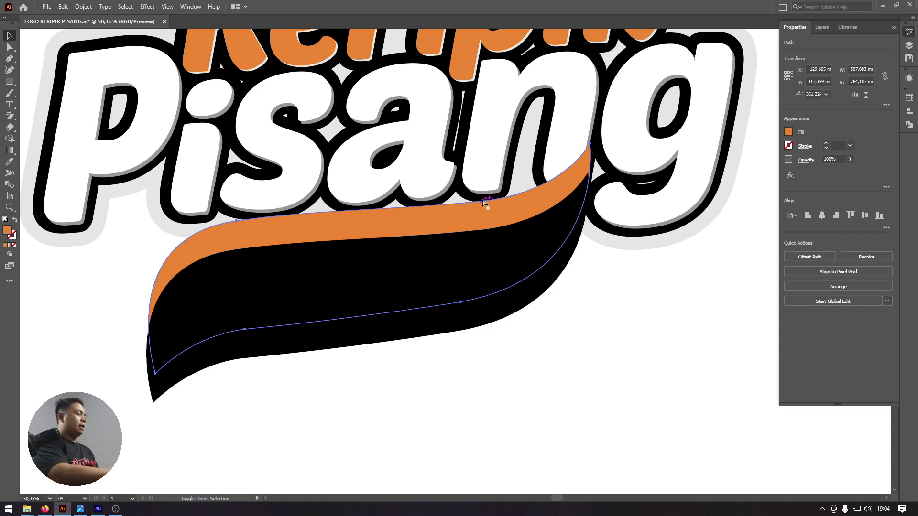
{"action": "key", "text": "ctrl+shift+bracketright"}
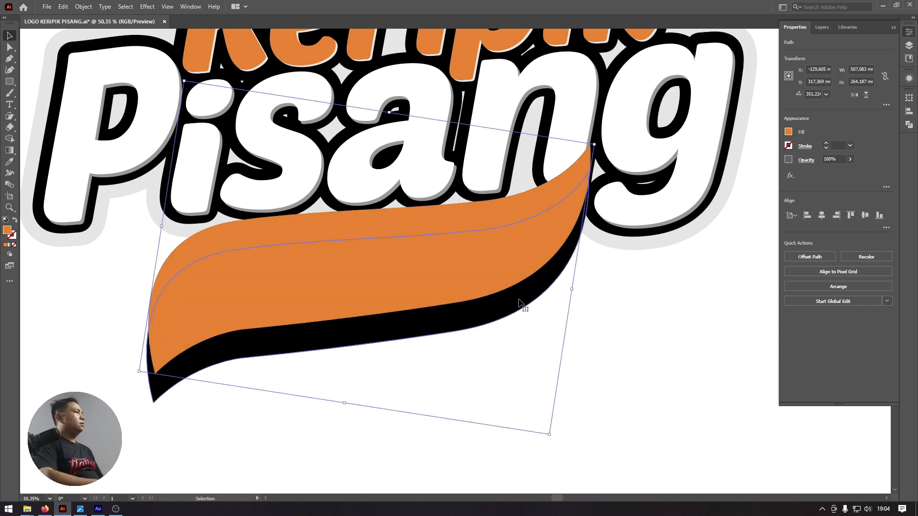
{"action": "left_click_drag", "start_coordinate": [521, 310], "coordinate": [525, 287]}
- Nudge the black shadow up slightly so it edges the swoosh's lower side
{"action": "key", "text": "z"}
{"action": "left_click", "coordinate": [398, 332]}
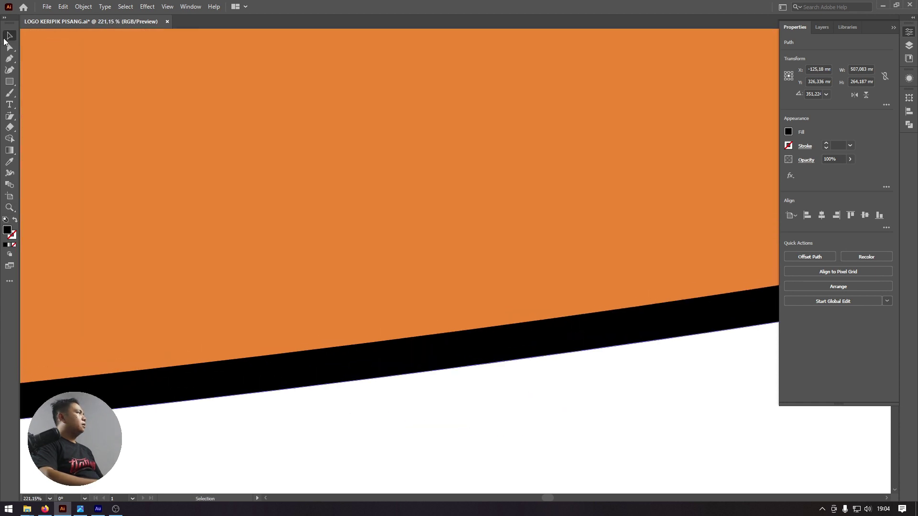
{"action": "left_click_drag", "start_coordinate": [462, 360], "coordinate": [461, 349]}
{"action": "key", "text": "ctrl+1"}
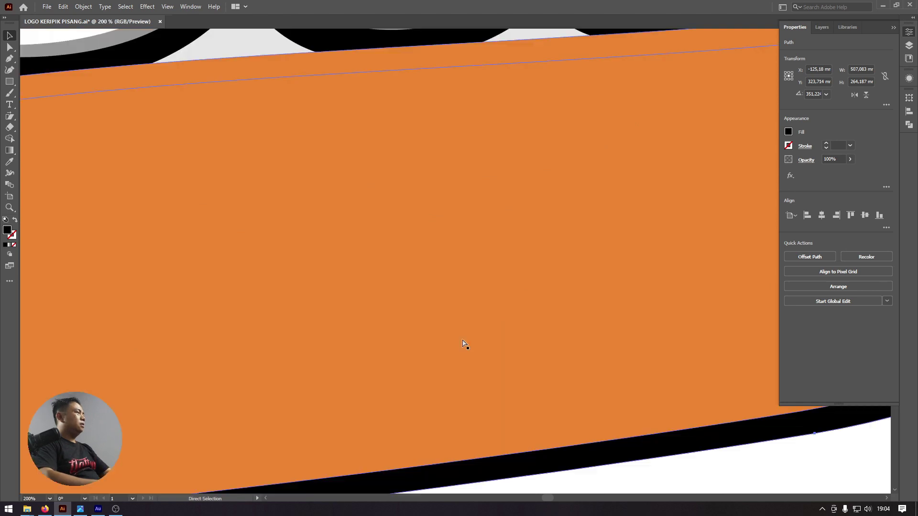
{"action": "key", "text": "a"}
{"action": "key", "text": "ctrl+minus"}
{"action": "key", "text": "ctrl+minus"}
{"action": "key", "text": "ctrl+minus"}
{"action": "key", "text": "ctrl+minus"}
{"action": "key", "text": "ctrl+plus"}
{"action": "key", "text": "v"}
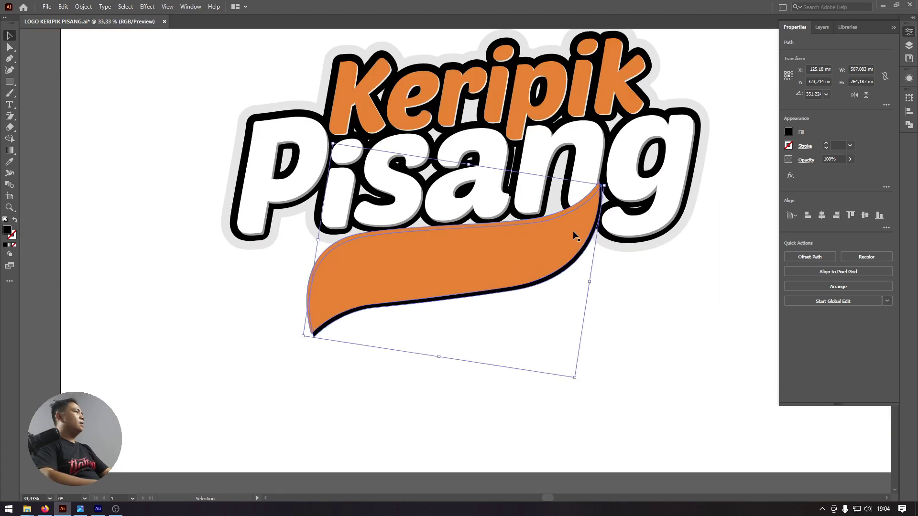
{"action": "left_click", "coordinate": [632, 332]}
{"action": "mouse_move", "coordinate": [632, 332]}
{"action": "left_mouse_down"}
{"action": "mouse_move", "coordinate": [602, 366]}
{"action": "mouse_move", "coordinate": [430, 358]}
{"action": "left_mouse_up"}
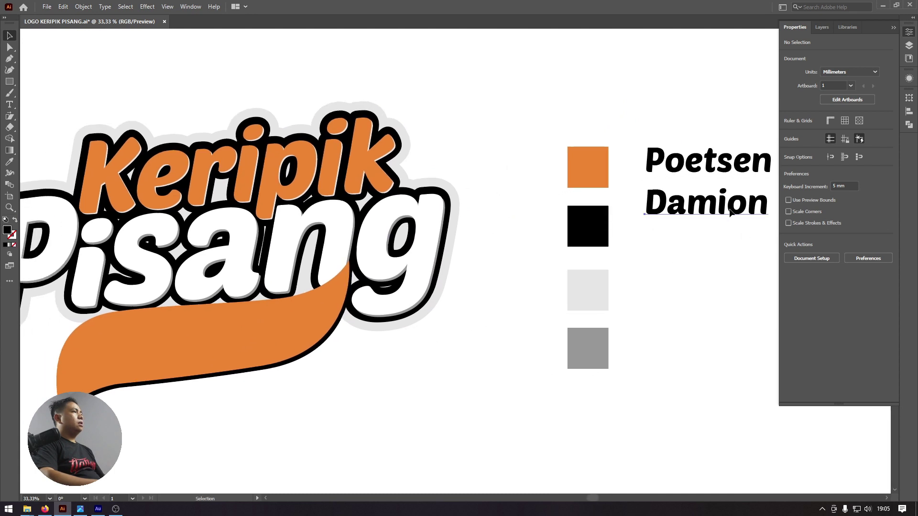
- Copy the Damion text sample below the swoosh, apply Damion, and retype it as 'Asli Jogja'
{"action": "left_click", "coordinate": [711, 218]}
{"action": "mouse_move", "coordinate": [711, 218]}
{"action": "left_mouse_down"}
{"action": "mouse_move", "coordinate": [291, 440]}
{"action": "mouse_move", "coordinate": [515, 330]}
{"action": "mouse_move", "coordinate": [427, 354]}
{"action": "left_mouse_up"}
{"action": "left_click", "coordinate": [824, 214]}
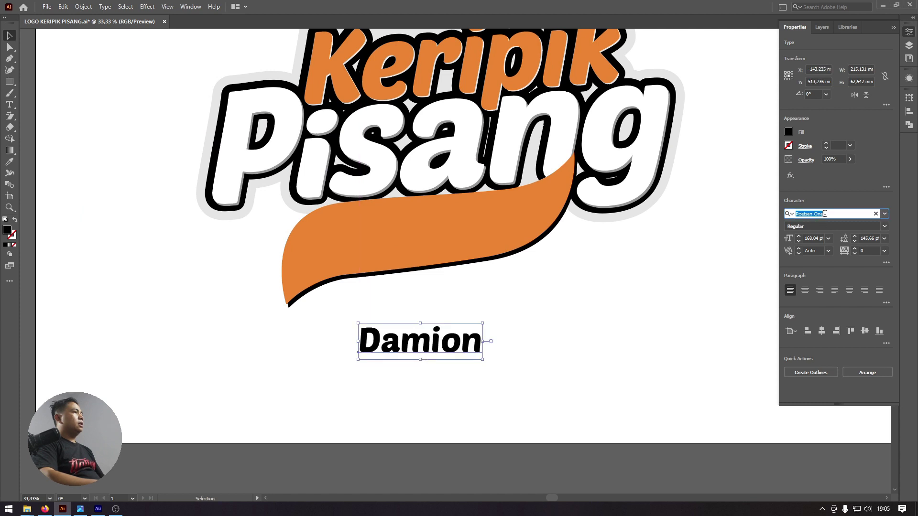
{"action": "type", "text": "dami"}
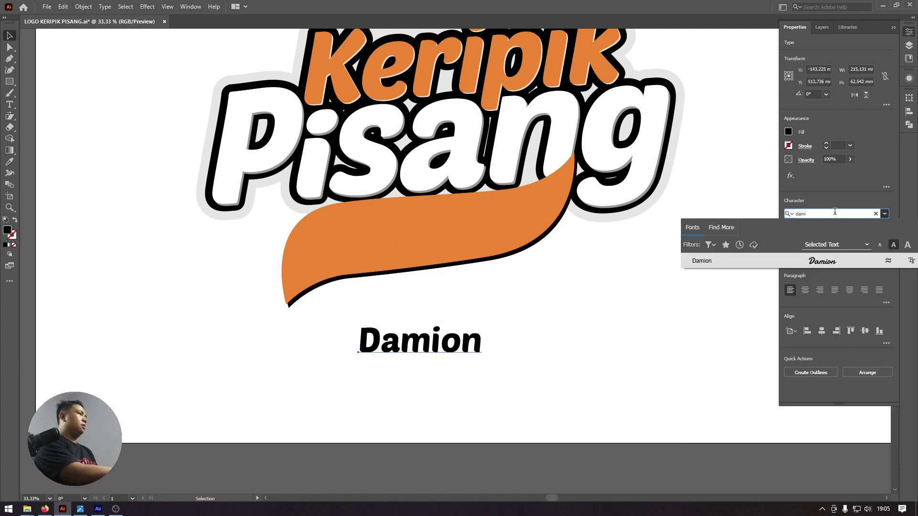
{"action": "left_click", "coordinate": [833, 261]}
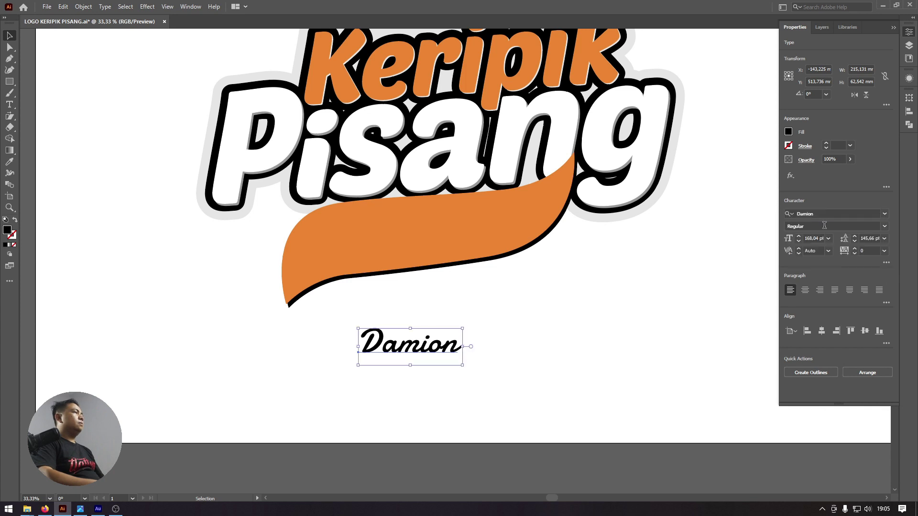
{"action": "left_click", "coordinate": [519, 340]}
{"action": "scroll", "coordinate": [519, 340], "scroll_direction": "left", "scroll_amount": 3}
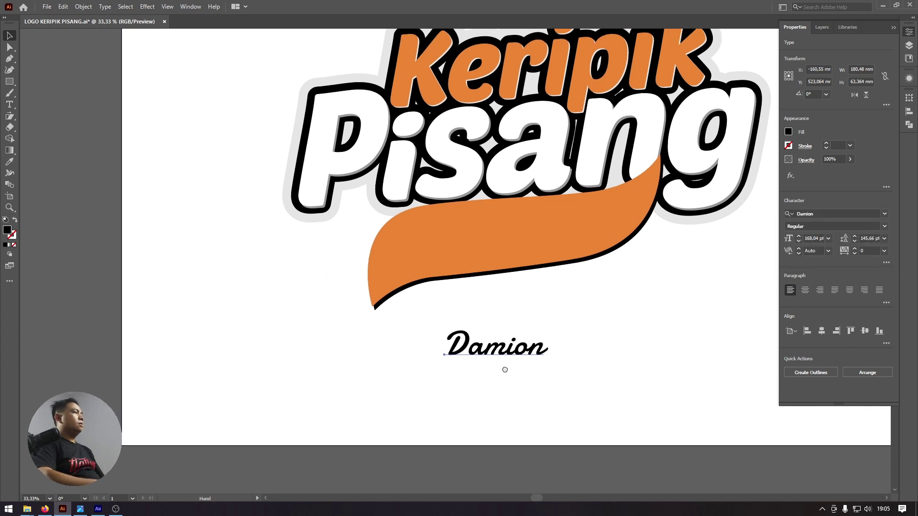
{"action": "double_click", "coordinate": [530, 347]}
{"action": "key", "text": "ctrl+a"}
{"action": "type", "text": "A"}
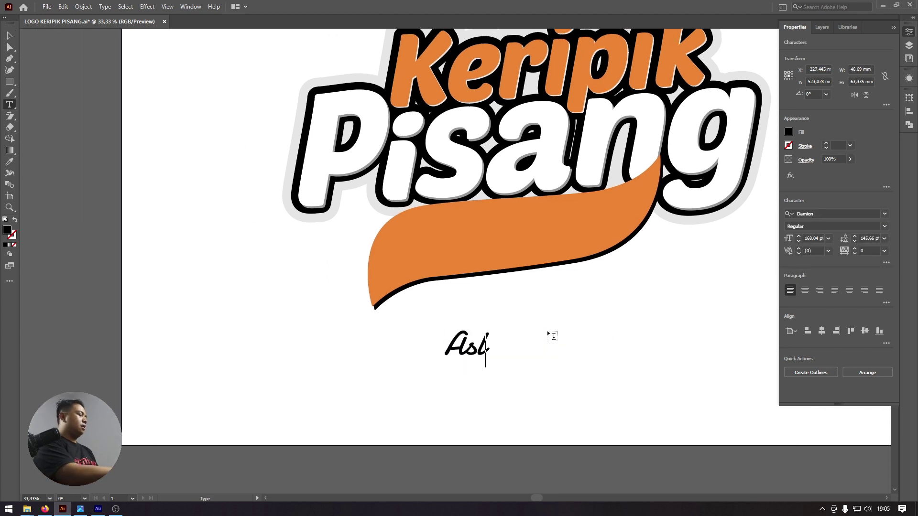
{"action": "type", "text": "ogja"}
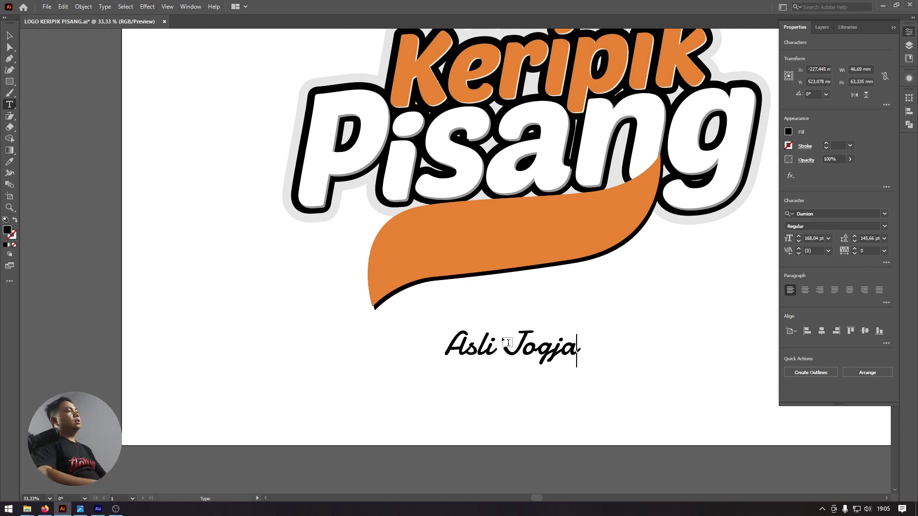
{"action": "key", "text": "Escape"}
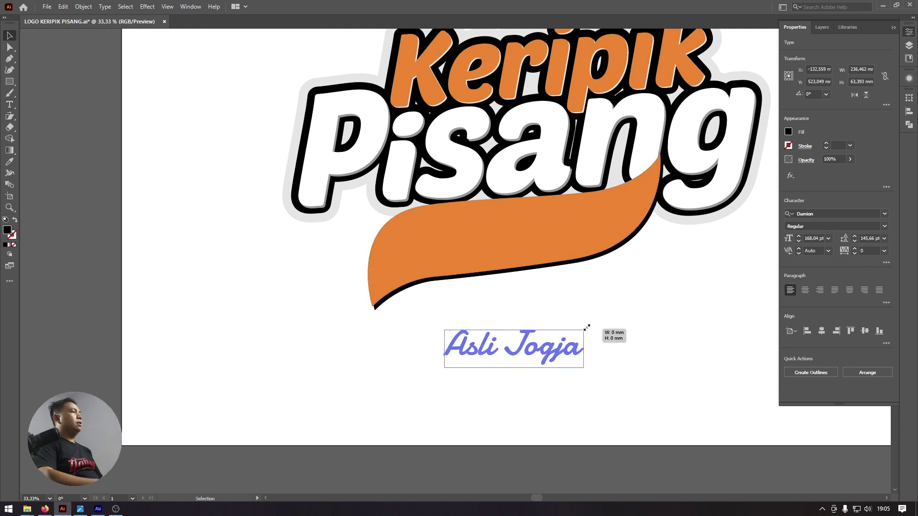
- Bring Asli Jogja in front of the swoosh, enlarging and tilting it to follow the curve
{"action": "mouse_move", "coordinate": [582, 332]}
{"action": "left_mouse_down"}
{"action": "mouse_move", "coordinate": [643, 314]}
{"action": "mouse_move", "coordinate": [580, 275]}
{"action": "mouse_move", "coordinate": [582, 299]}
{"action": "left_mouse_up"}
{"action": "right_click", "coordinate": [582, 300]}
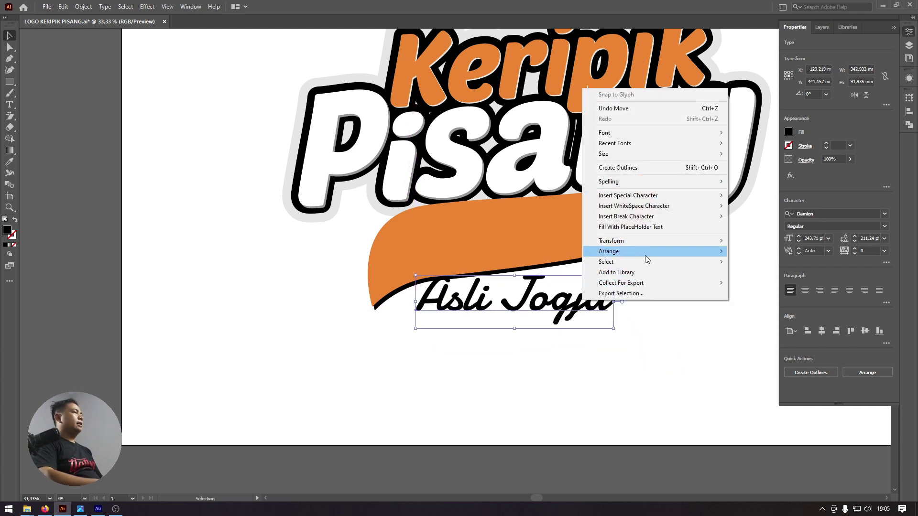
{"action": "mouse_move", "coordinate": [608, 251]}
{"action": "left_click", "coordinate": [759, 253]}
{"action": "left_click_drag", "start_coordinate": [608, 271], "coordinate": [604, 201]}
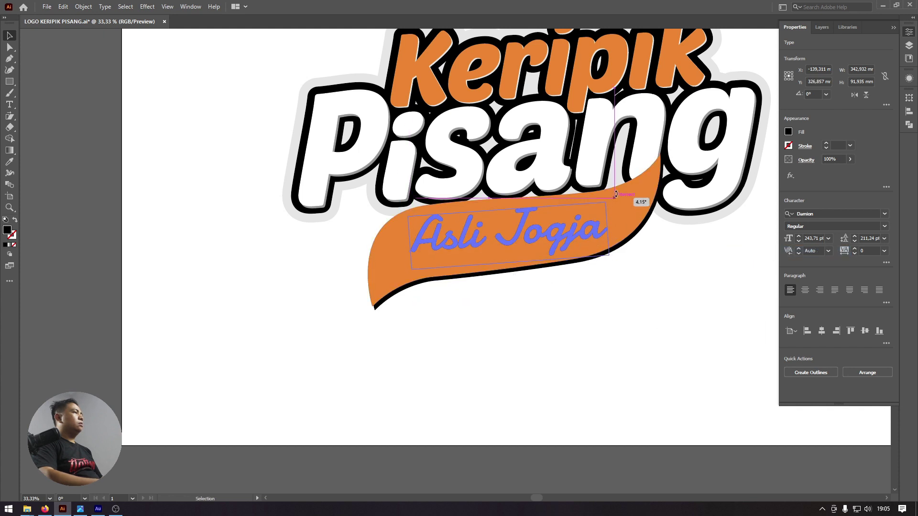
{"action": "left_click_drag", "start_coordinate": [613, 204], "coordinate": [641, 191]}
{"action": "left_click_drag", "start_coordinate": [550, 231], "coordinate": [544, 236]}
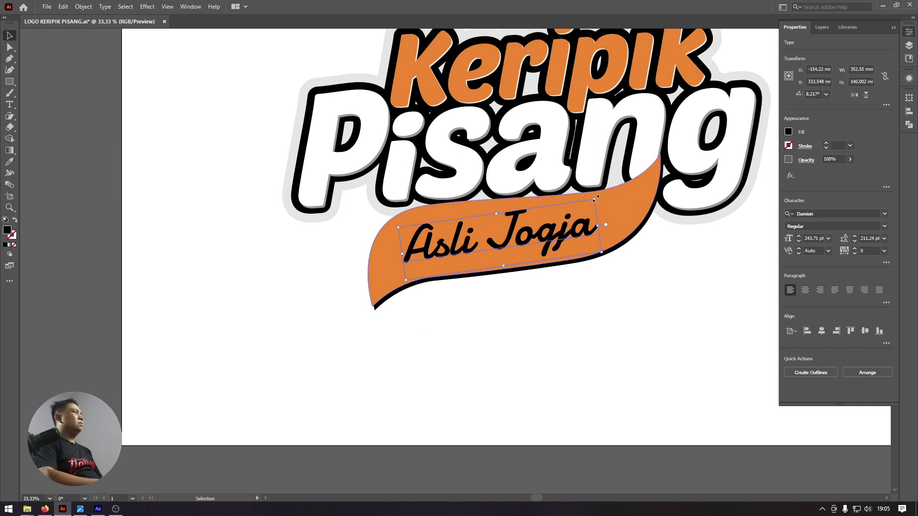
{"action": "left_click_drag", "start_coordinate": [596, 198], "coordinate": [613, 191]}
{"action": "mouse_move", "coordinate": [568, 236]}
{"action": "left_mouse_down"}
{"action": "mouse_move", "coordinate": [701, 335]}
{"action": "mouse_move", "coordinate": [613, 289]}
{"action": "mouse_move", "coordinate": [762, 375]}
{"action": "left_mouse_up"}
- Duplicate the Asli Jogja text, fill it white, and nudge the group into place
{"action": "key", "text": "z"}
{"action": "key", "text": "v"}
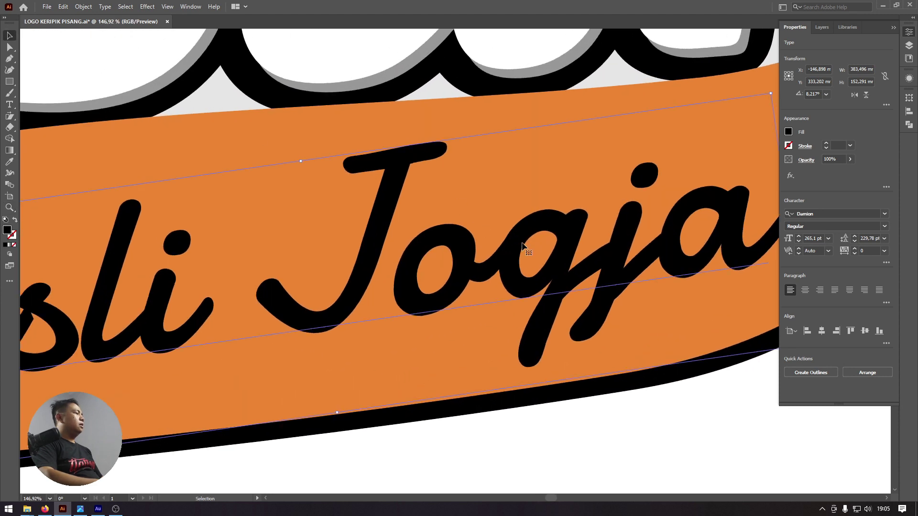
{"action": "left_click_drag", "start_coordinate": [521, 243], "coordinate": [515, 233]}
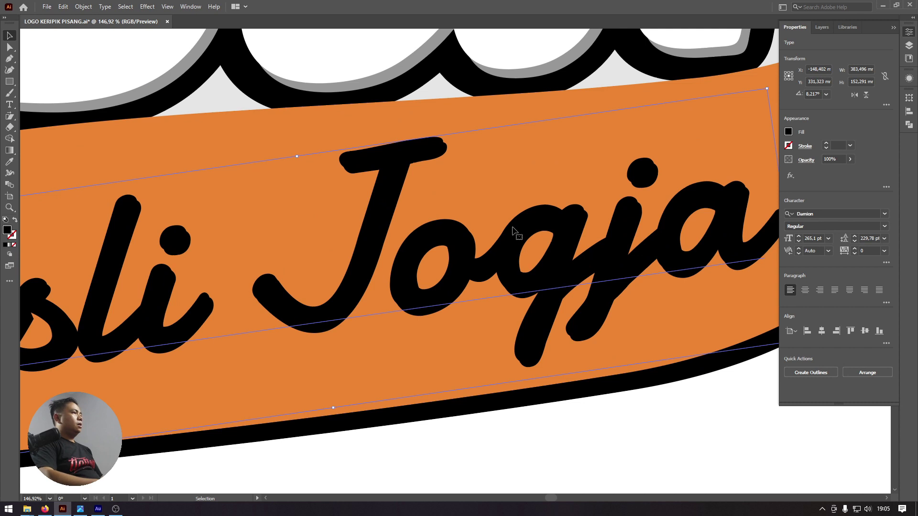
{"action": "key", "text": "ctrl+minus"}
{"action": "key", "text": "ctrl+minus"}
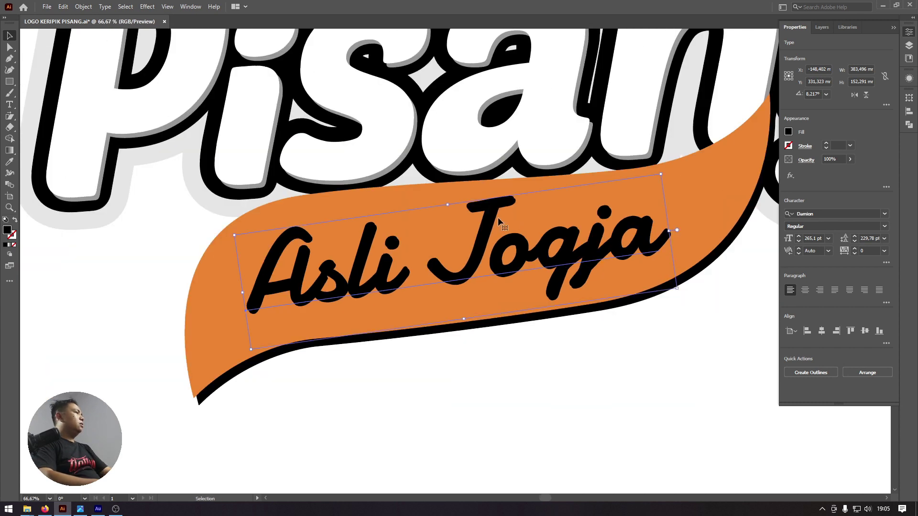
{"action": "left_click", "coordinate": [789, 132]}
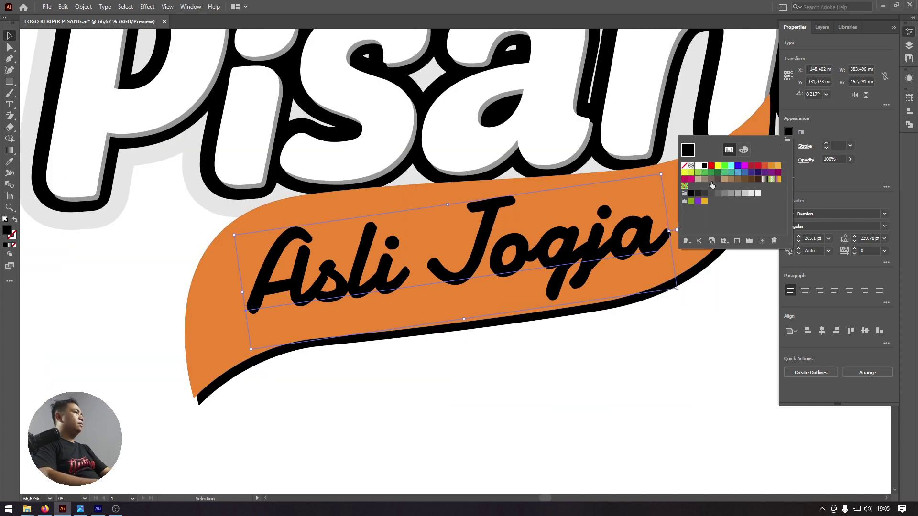
{"action": "left_click", "coordinate": [699, 167]}
{"action": "left_click", "coordinate": [670, 368]}
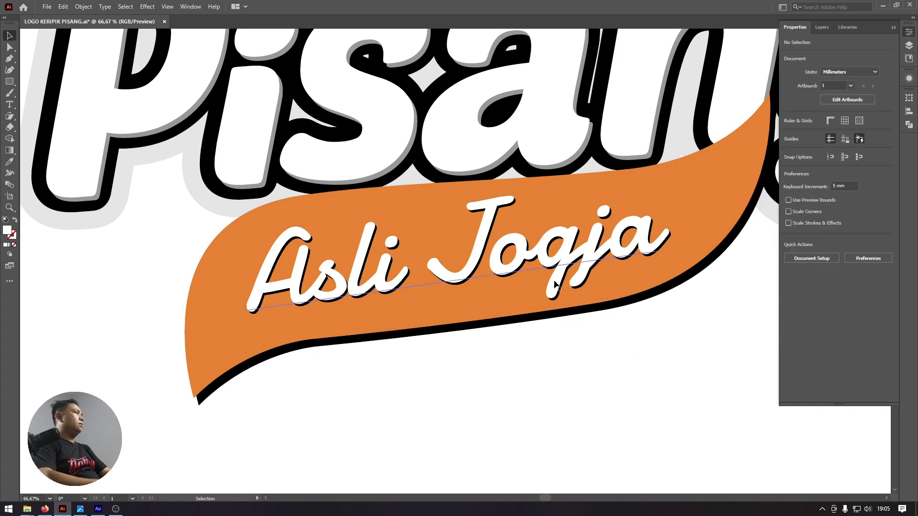
{"action": "key", "text": "ctrl+minus"}
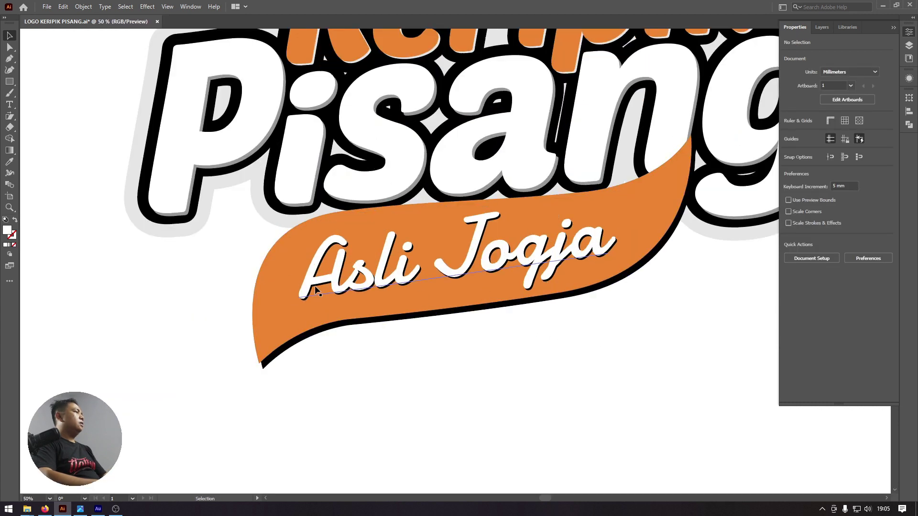
{"action": "left_click", "coordinate": [319, 294]}
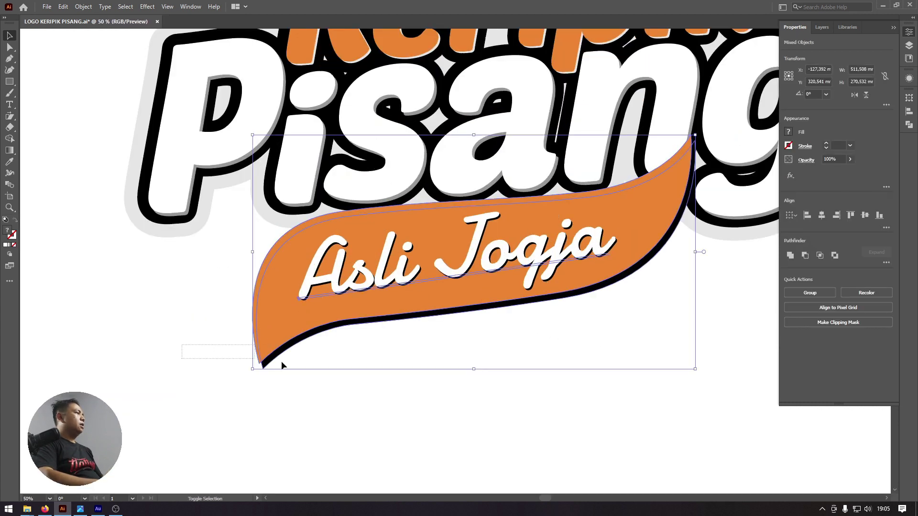
{"action": "left_click", "coordinate": [569, 262]}
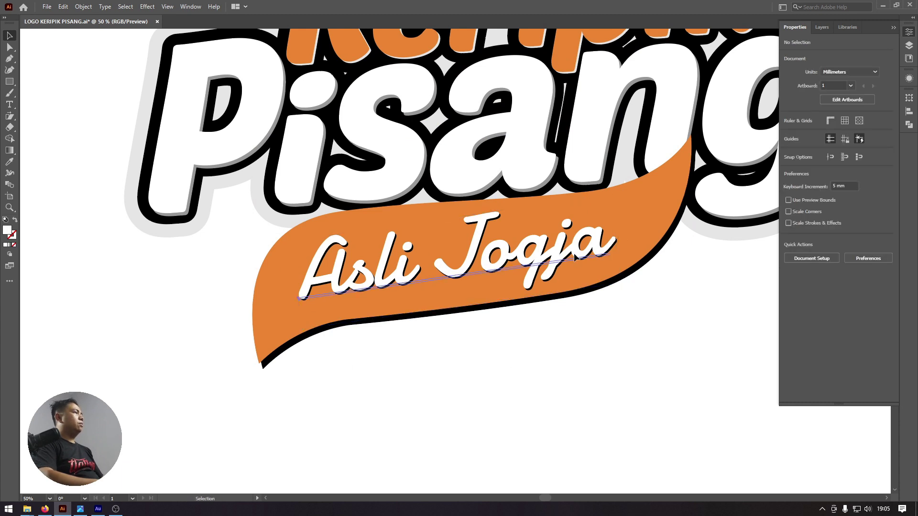
{"action": "left_click_drag", "start_coordinate": [615, 194], "coordinate": [618, 193]}
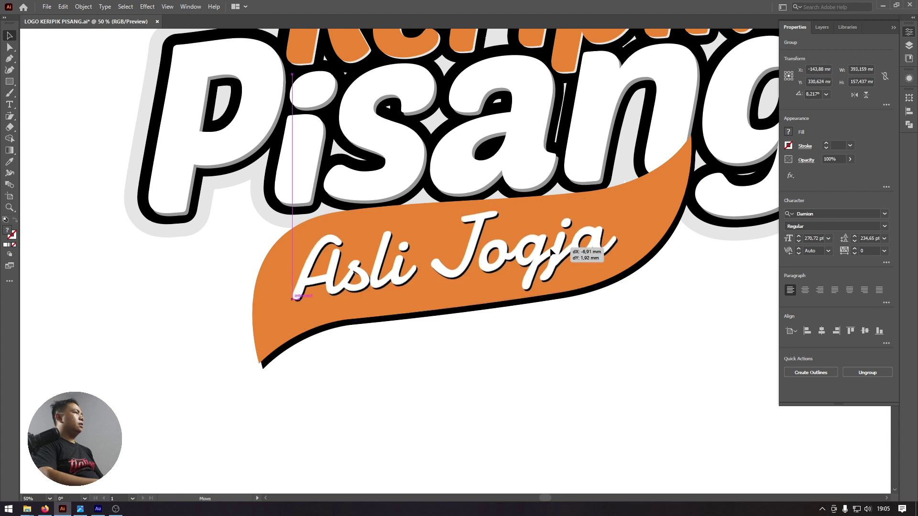
- Review the whole logo with the colour swatches and font names, centred in view
{"action": "left_click", "coordinate": [618, 374]}
{"action": "key", "text": "ctrl+minus"}
{"action": "scroll", "coordinate": [591, 334], "scroll_direction": "down", "scroll_amount": 2}
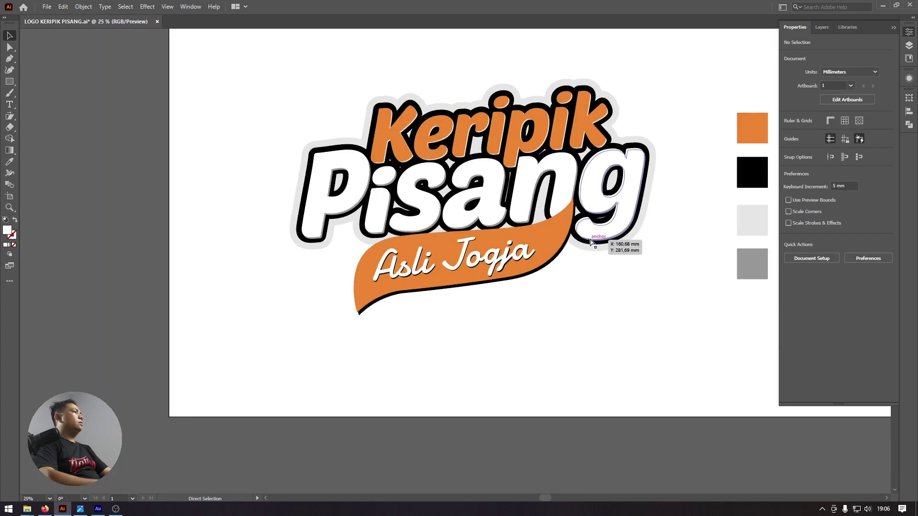
{"action": "scroll", "coordinate": [615, 246], "scroll_direction": "up", "scroll_amount": 1}
{"action": "scroll", "coordinate": [596, 256], "scroll_direction": "up", "scroll_amount": 1}
{"action": "key", "text": "z"}
{"action": "left_click_drag", "start_coordinate": [622, 285], "coordinate": [679, 268]}
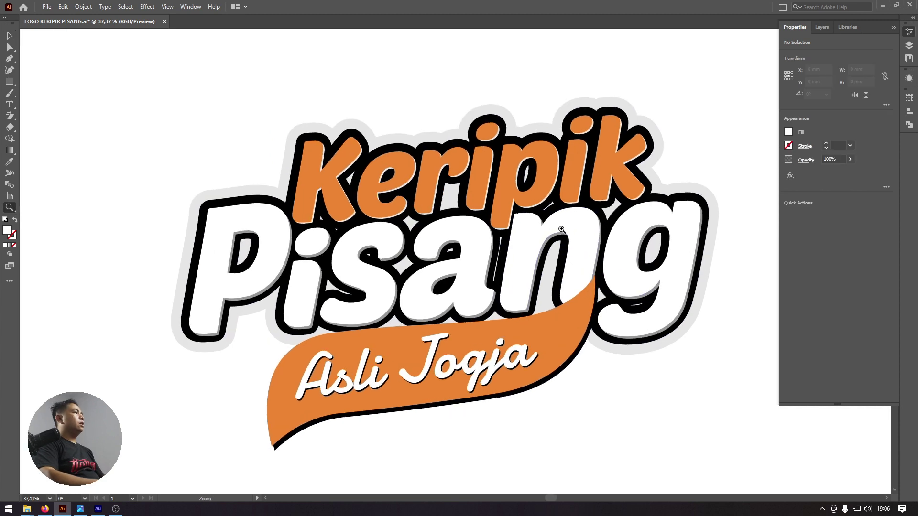
{"action": "left_click", "coordinate": [893, 27]}
{"action": "left_click_drag", "start_coordinate": [707, 205], "coordinate": [698, 189]}
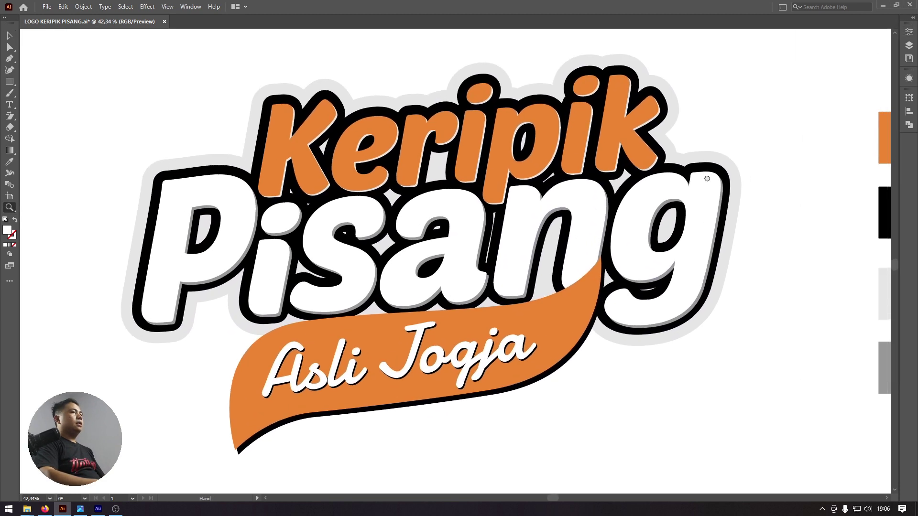
{"action": "left_click", "coordinate": [750, 126]}
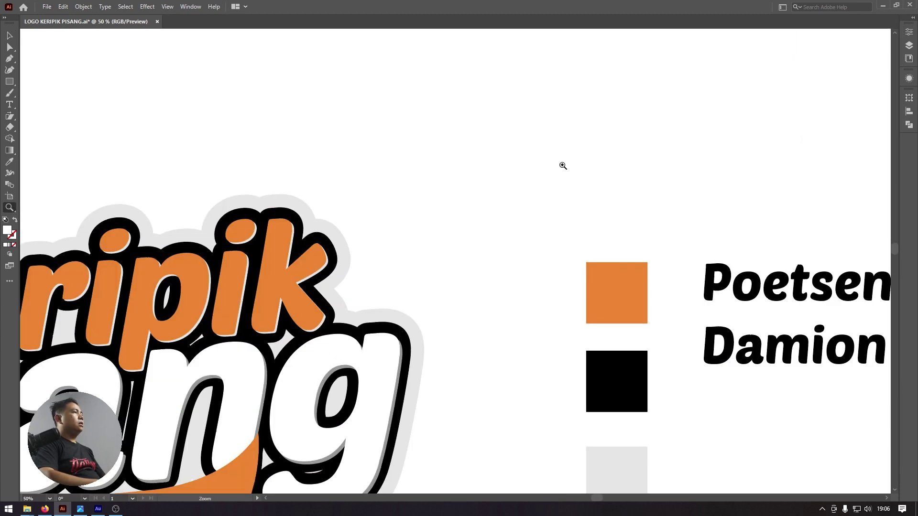
{"action": "key", "text": "ctrl+minus"}
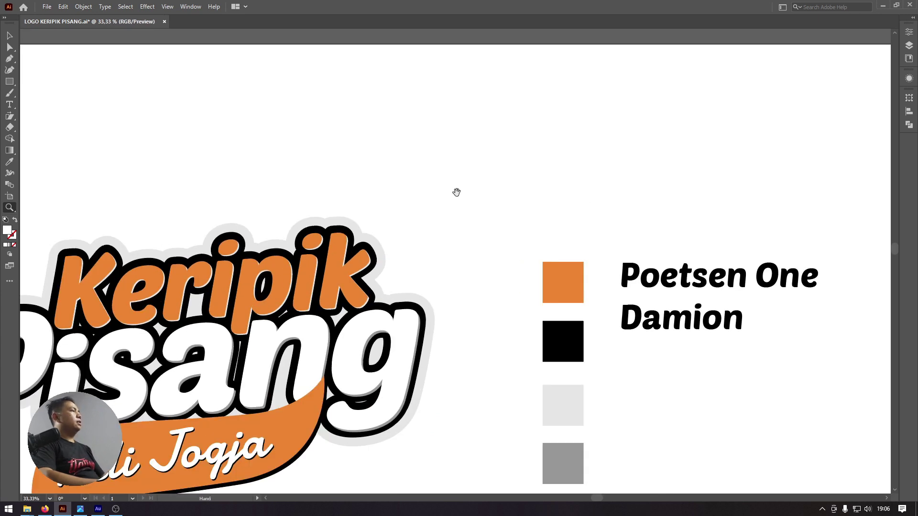
{"action": "left_click_drag", "start_coordinate": [411, 181], "coordinate": [635, 93]}
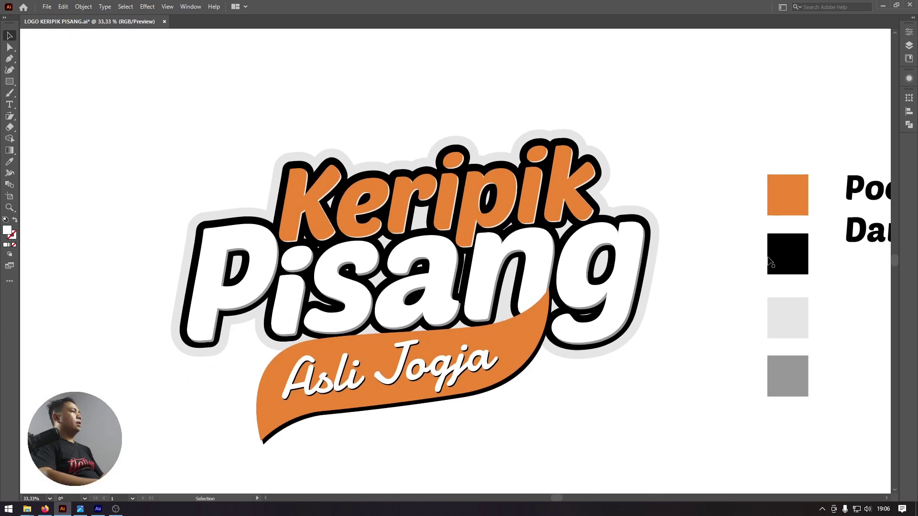
- Save the file with Ctrl+S and look closely at the Pisang letters
{"action": "key", "text": "ctrl+s"}
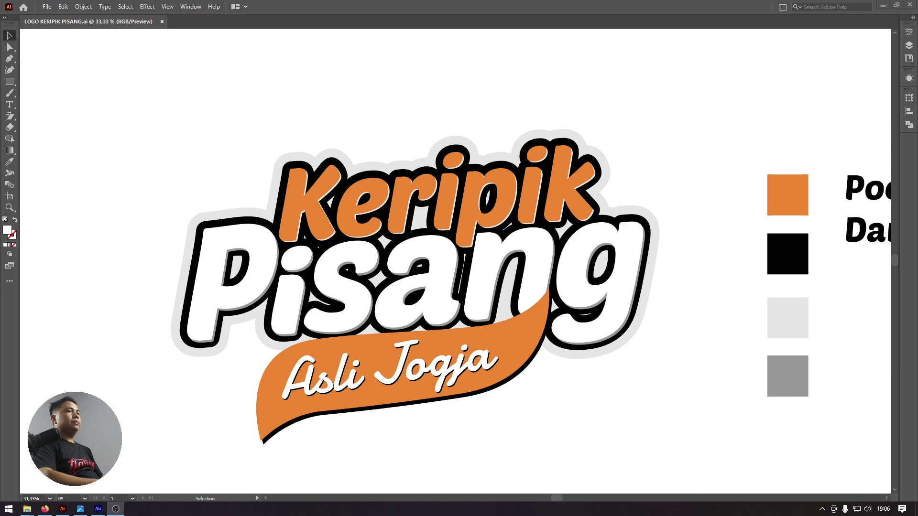
{"action": "key", "text": "z"}
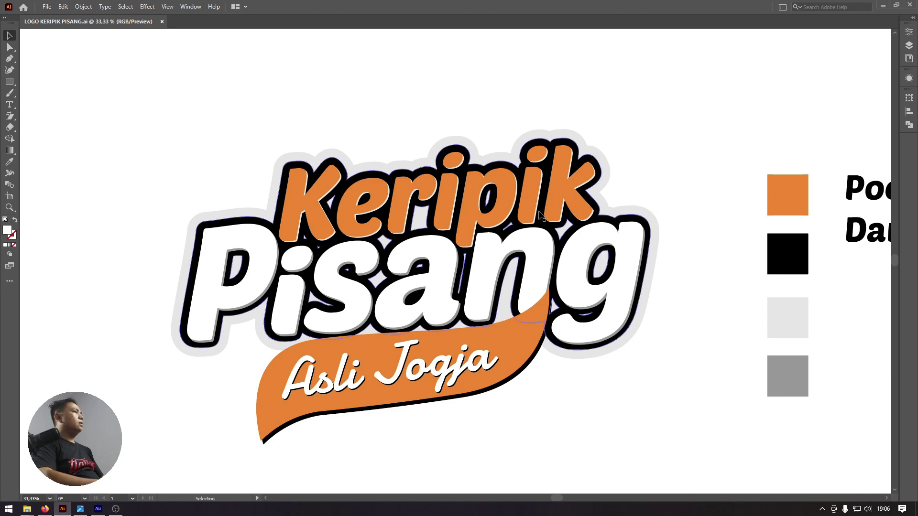
{"action": "left_click_drag", "start_coordinate": [384, 213], "coordinate": [473, 272]}
{"action": "scroll", "coordinate": [474, 272], "scroll_direction": "down", "scroll_amount": 2}
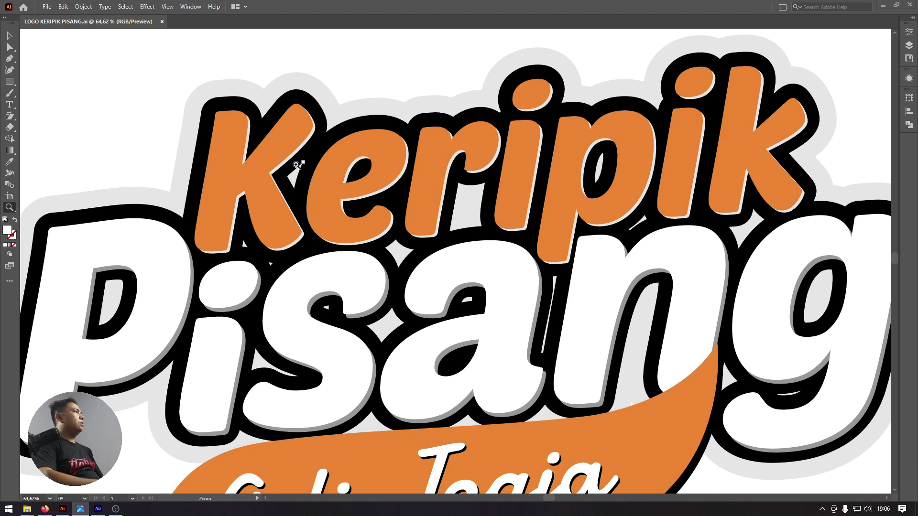
- Pan over the Keripik lettering and pick the Pen Tool to draw above the K
{"action": "left_click_drag", "start_coordinate": [221, 162], "coordinate": [379, 152]}
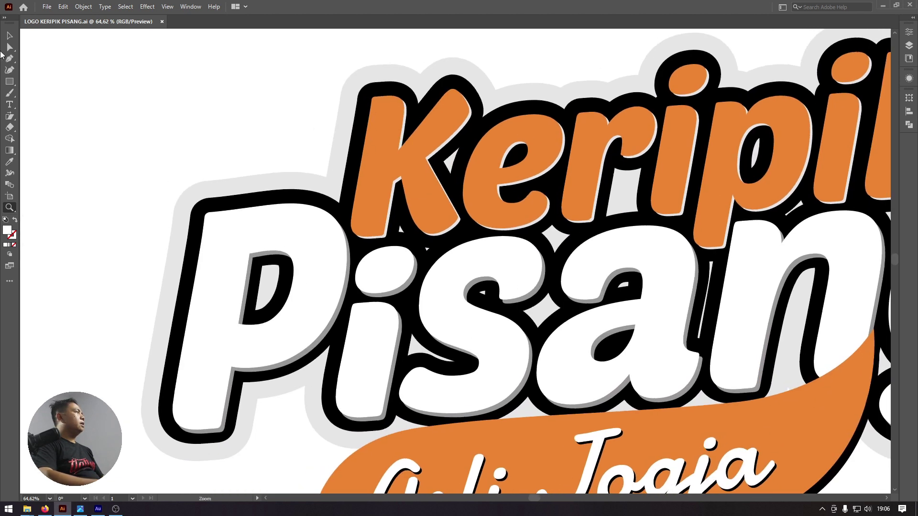
{"action": "left_click", "coordinate": [9, 36]}
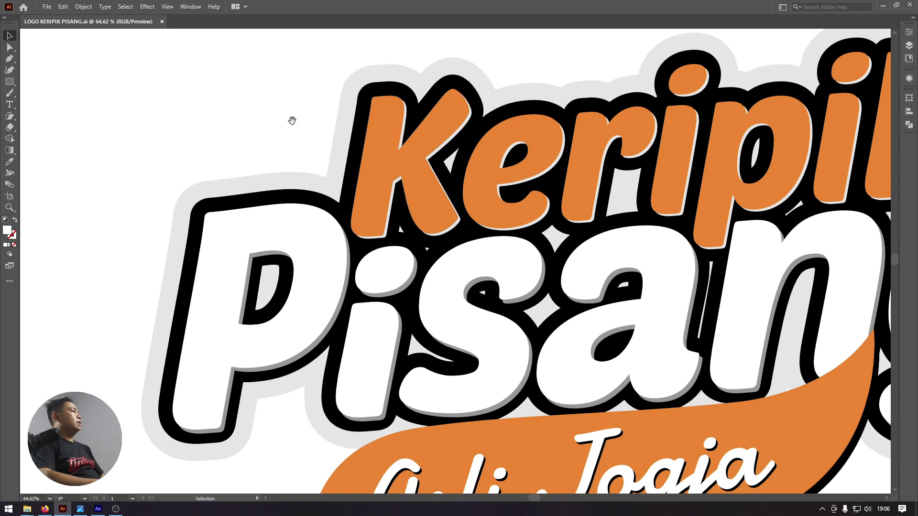
{"action": "left_click_drag", "start_coordinate": [291, 119], "coordinate": [235, 120]}
{"action": "scroll", "coordinate": [56, 114], "scroll_direction": "left", "scroll_amount": 2}
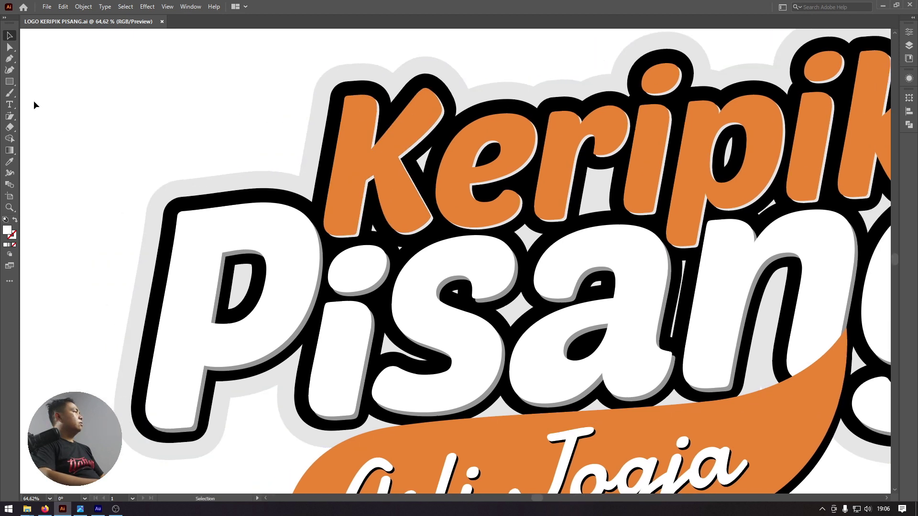
{"action": "left_click", "coordinate": [13, 62]}
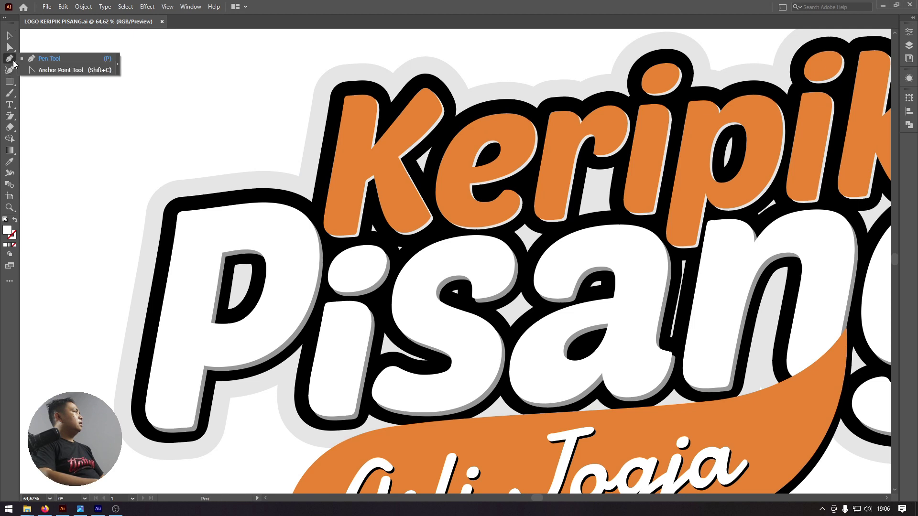
{"action": "left_click_drag", "start_coordinate": [404, 119], "coordinate": [368, 118]}
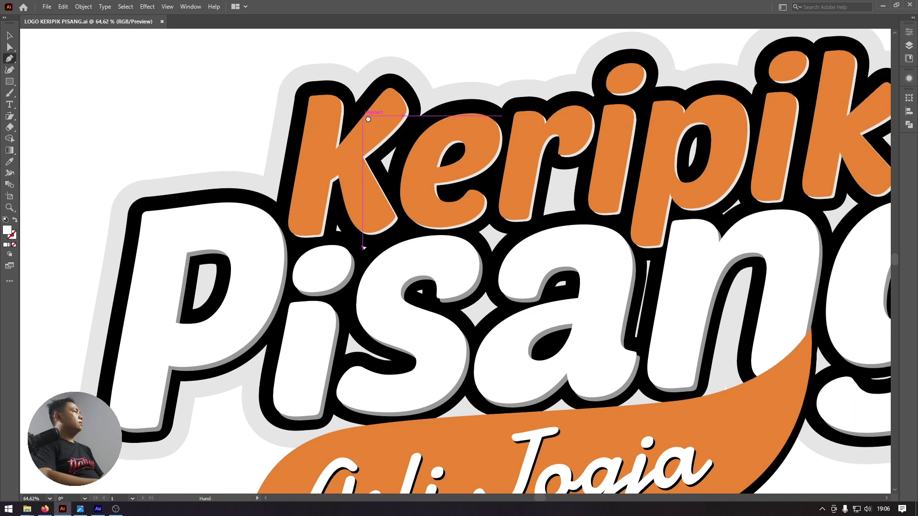
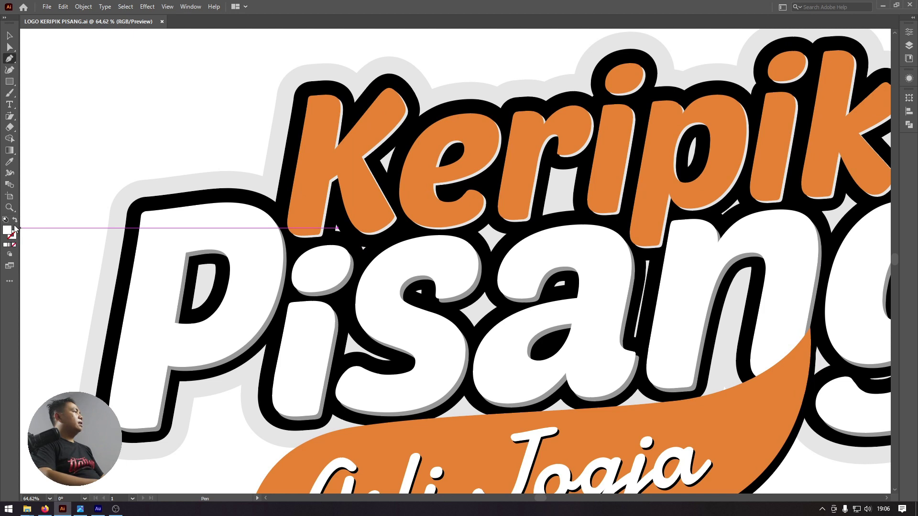
- Switch to a white stroke with no fill and draw a highlight curve on the K
{"action": "left_click", "coordinate": [14, 220]}
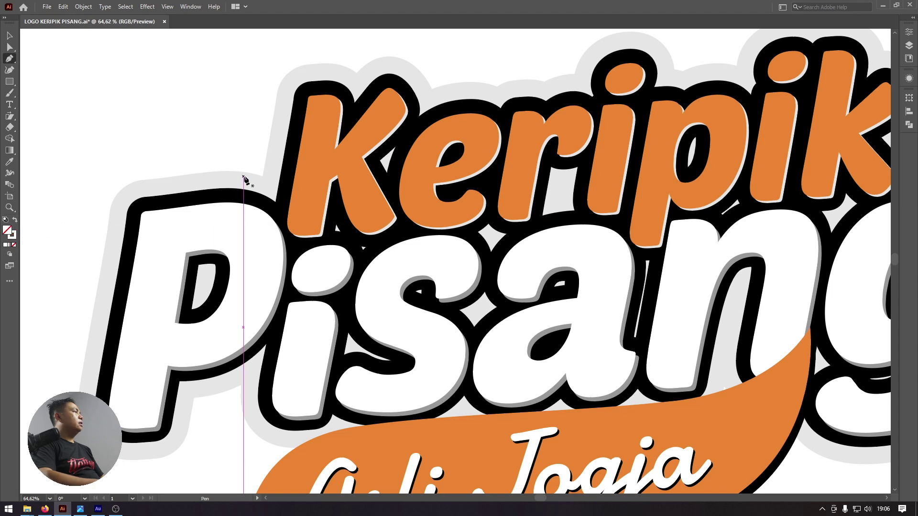
{"action": "scroll", "coordinate": [328, 144], "scroll_direction": "up", "scroll_amount": 2}
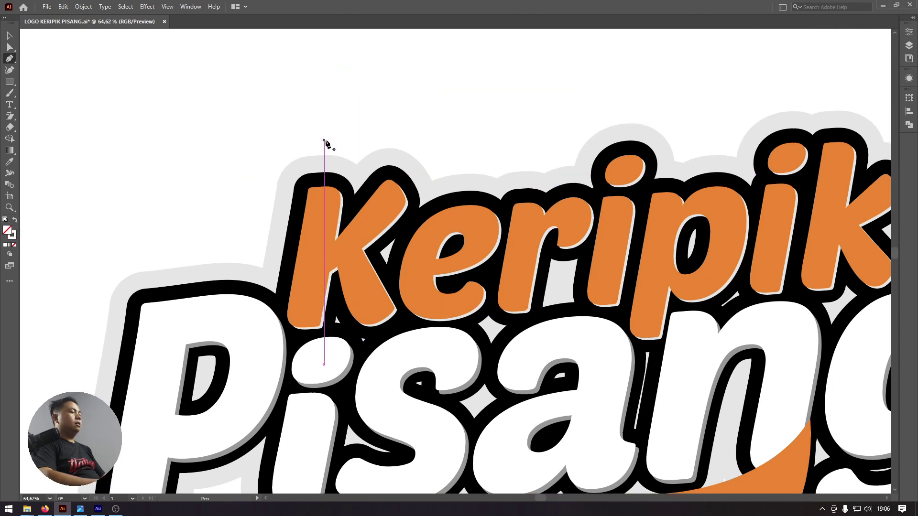
{"action": "scroll", "coordinate": [306, 130], "scroll_direction": "up", "scroll_amount": 3, "text": "alt"}
{"action": "left_click_drag", "start_coordinate": [299, 123], "coordinate": [613, 143]}
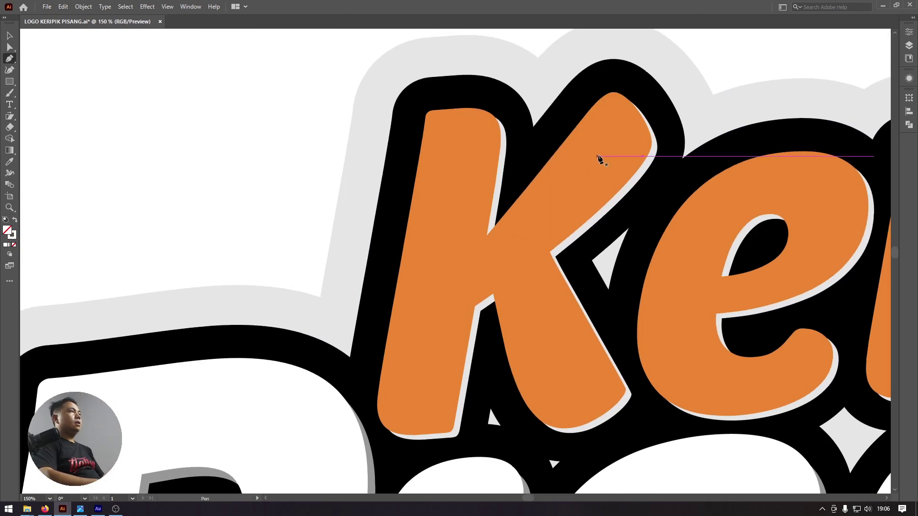
{"action": "left_click", "coordinate": [622, 112]}
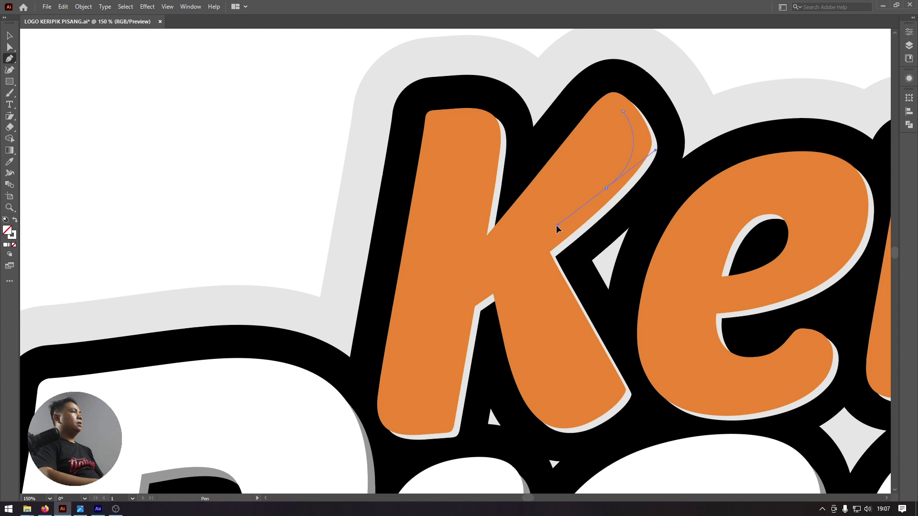
{"action": "left_click", "coordinate": [8, 38]}
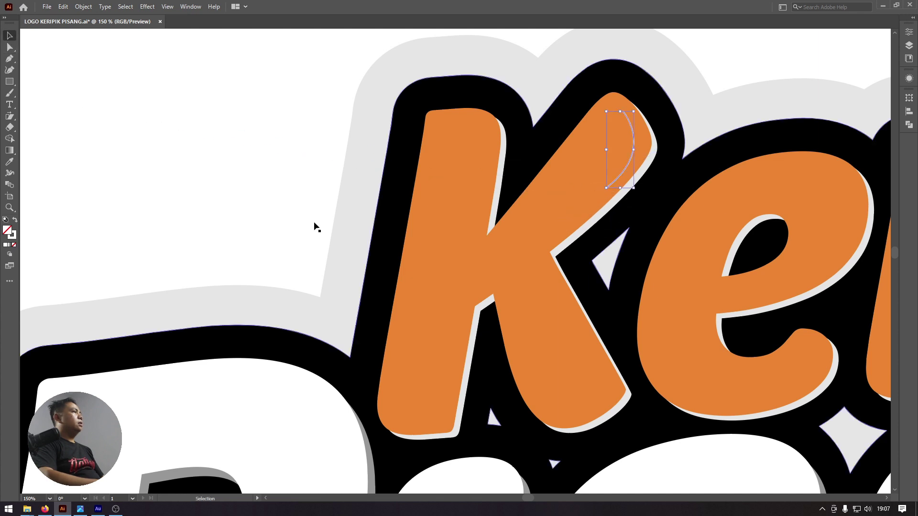
- Draw a curved white highlight down the right edge of the e
{"action": "left_click", "coordinate": [9, 59]}
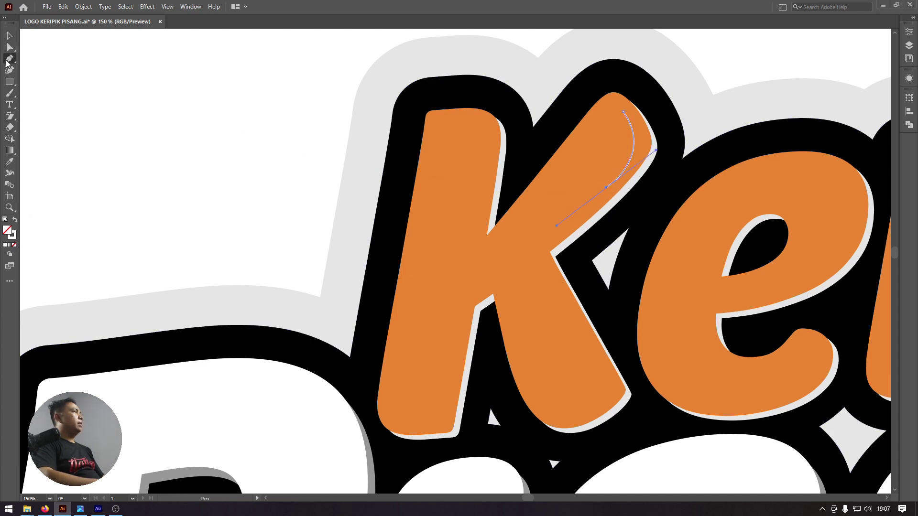
{"action": "scroll", "coordinate": [508, 252], "scroll_direction": "right", "scroll_amount": 2}
{"action": "scroll", "coordinate": [574, 267], "scroll_direction": "right", "scroll_amount": 4}
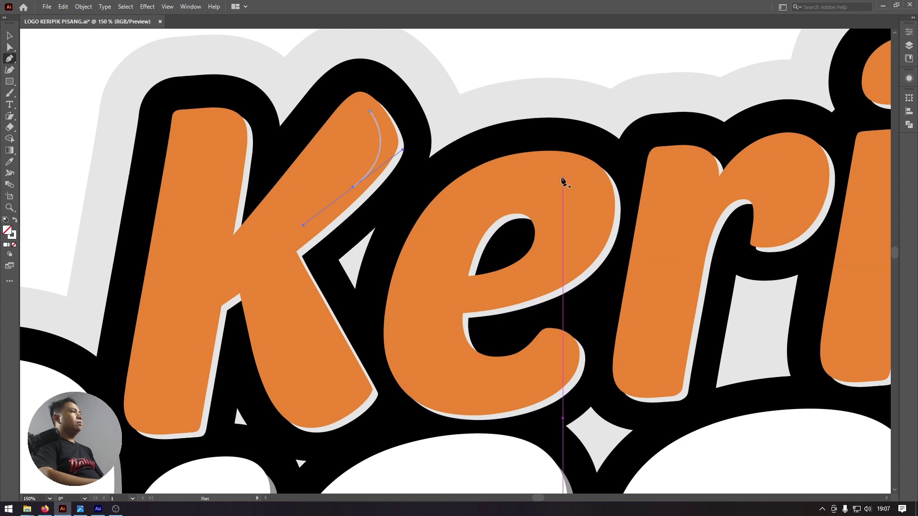
{"action": "left_click", "coordinate": [563, 165]}
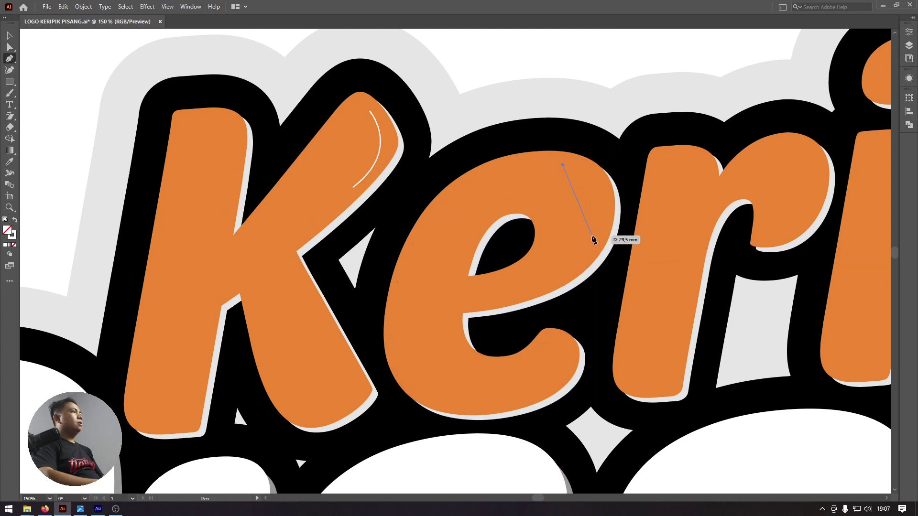
{"action": "left_click_drag", "start_coordinate": [592, 236], "coordinate": [565, 286]}
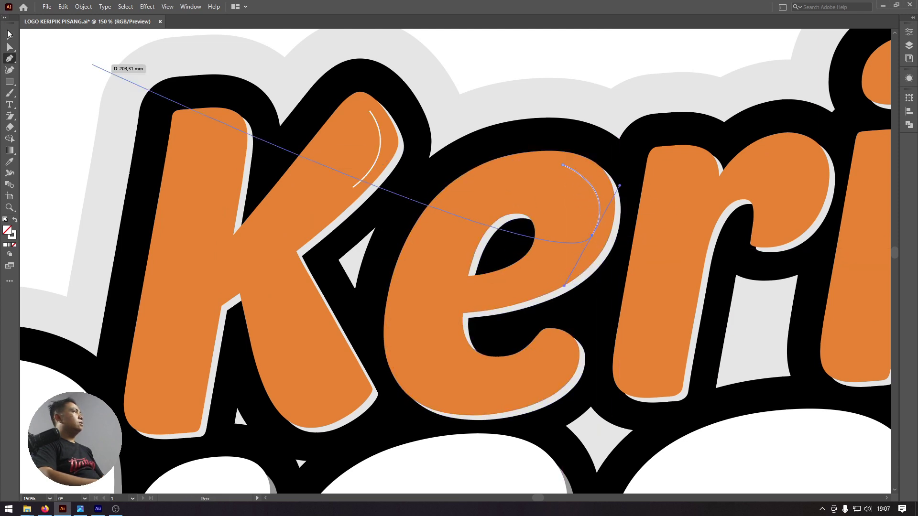
- Draw a curved white highlight along the r
{"action": "scroll", "coordinate": [590, 189], "scroll_direction": "right", "scroll_amount": 4}
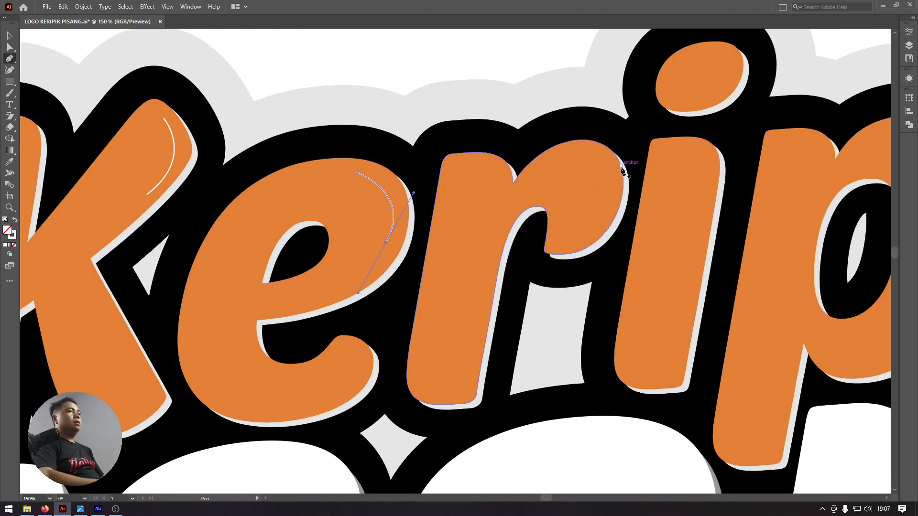
{"action": "left_click_drag", "start_coordinate": [583, 151], "coordinate": [608, 207]}
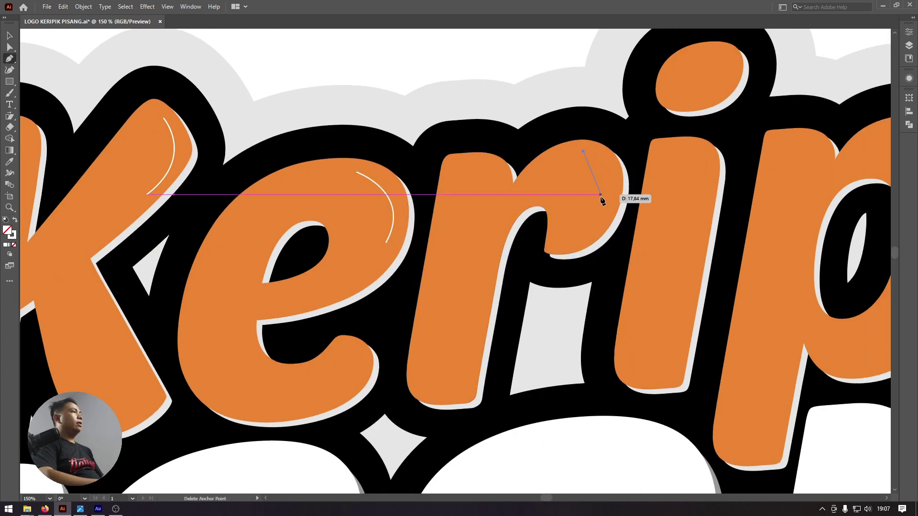
{"action": "left_click_drag", "start_coordinate": [602, 239], "coordinate": [595, 252]}
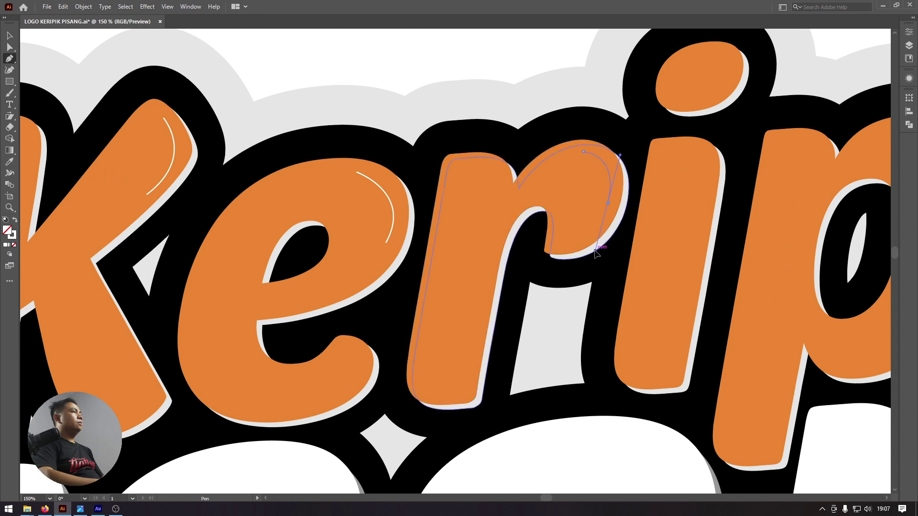
{"action": "key", "text": "Escape"}
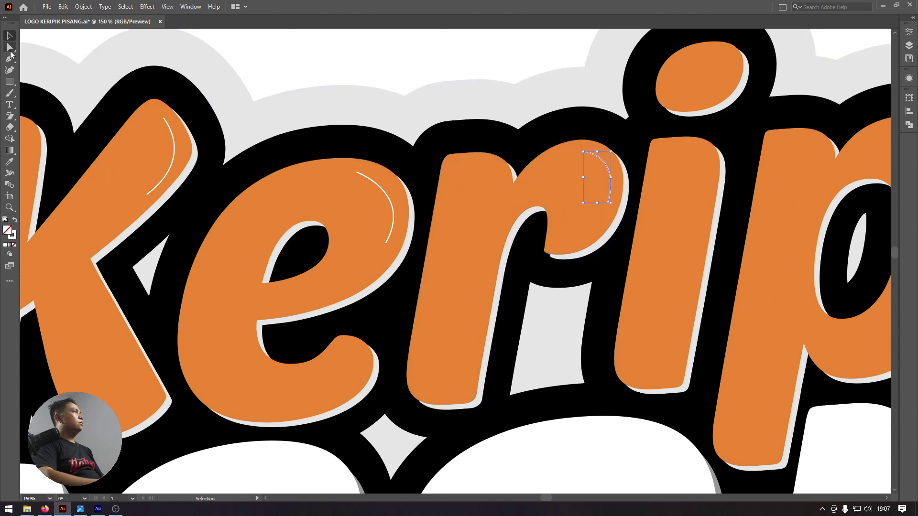
{"action": "scroll", "coordinate": [431, 134], "scroll_direction": "up", "scroll_amount": 1}
{"action": "scroll", "coordinate": [430, 134], "scroll_direction": "right", "scroll_amount": 1}
- Draw a curved highlight down the stem of the first i
{"action": "left_click", "coordinate": [624, 184]}
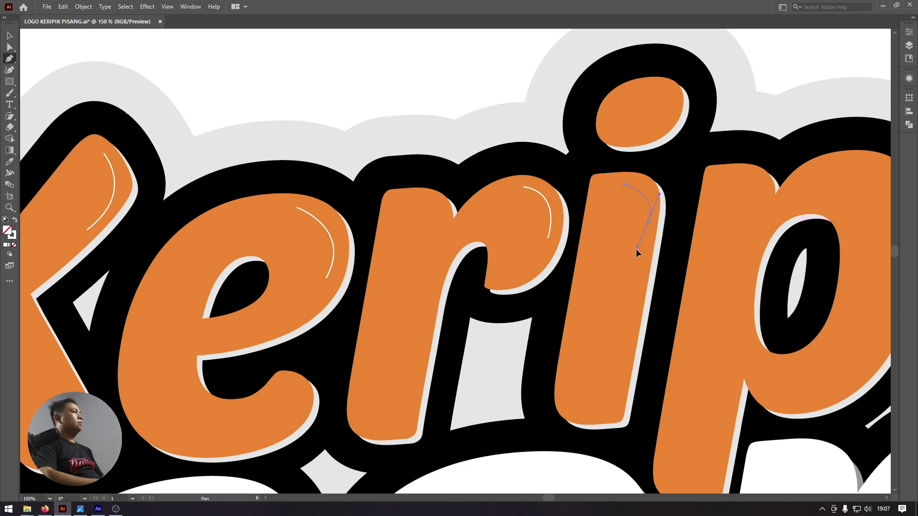
{"action": "left_click_drag", "start_coordinate": [636, 258], "coordinate": [638, 252]}
{"action": "key", "text": "ctrl+z"}
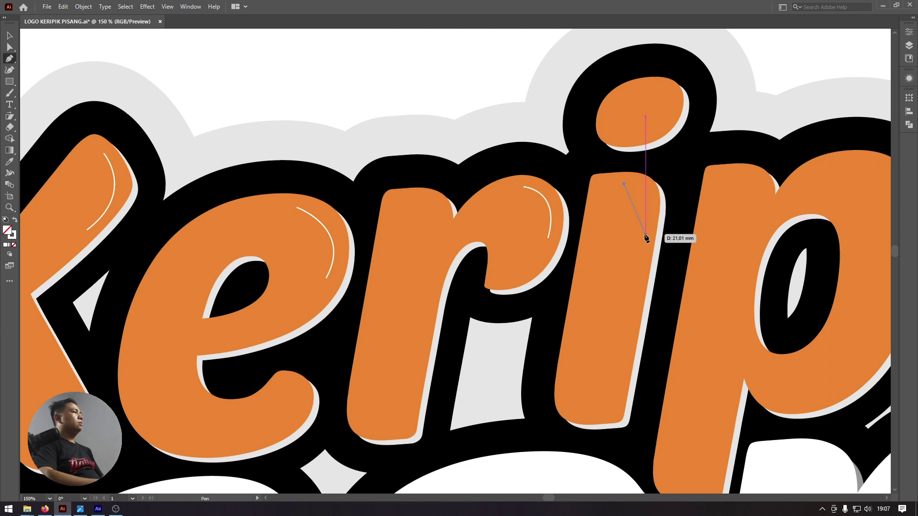
{"action": "left_click_drag", "start_coordinate": [632, 286], "coordinate": [632, 286]}
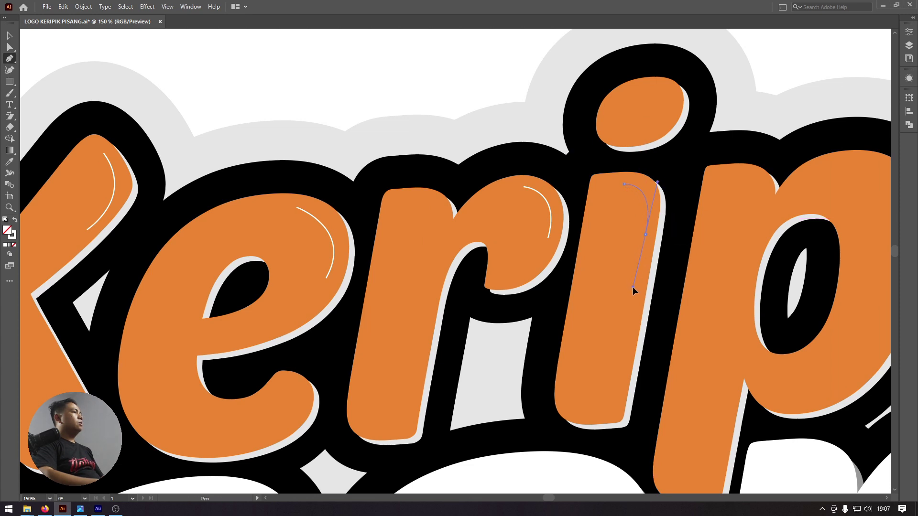
{"action": "left_click", "coordinate": [9, 36]}
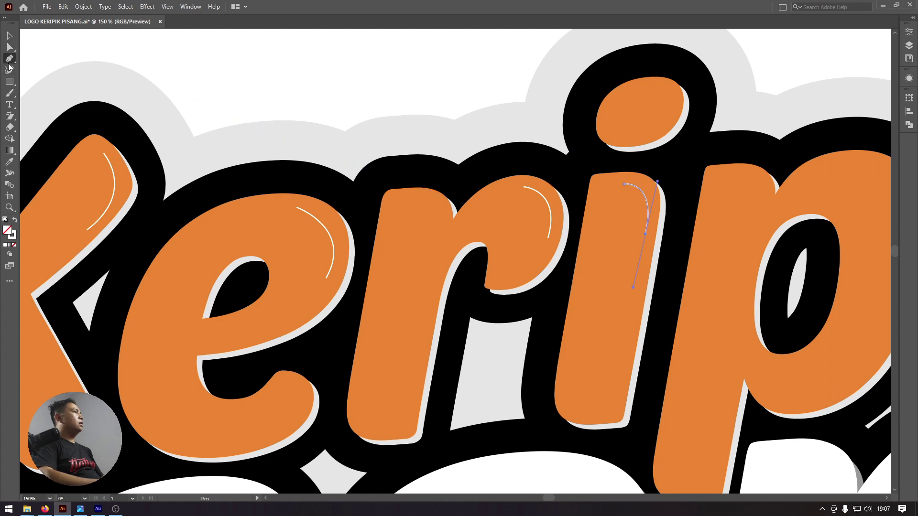
{"action": "left_click", "coordinate": [10, 59]}
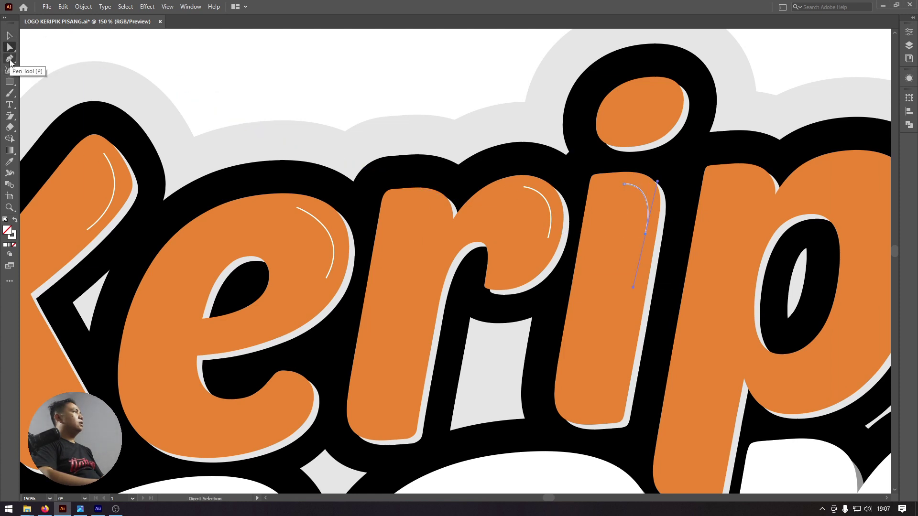
- Draw a curved highlight around the first i's dot
{"action": "left_click", "coordinate": [648, 83]}
{"action": "left_click_drag", "start_coordinate": [667, 116], "coordinate": [657, 150]}
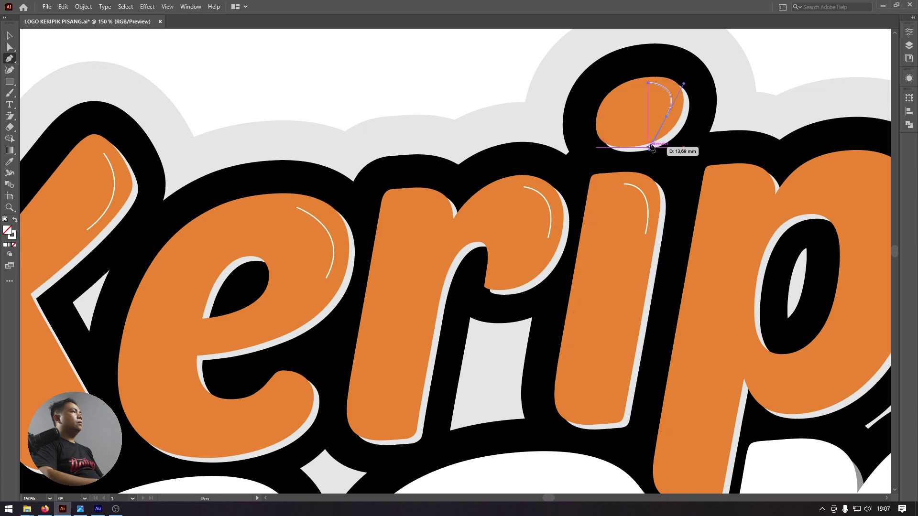
{"action": "key", "text": "ctrl+z"}
{"action": "left_click_drag", "start_coordinate": [670, 117], "coordinate": [655, 155]}
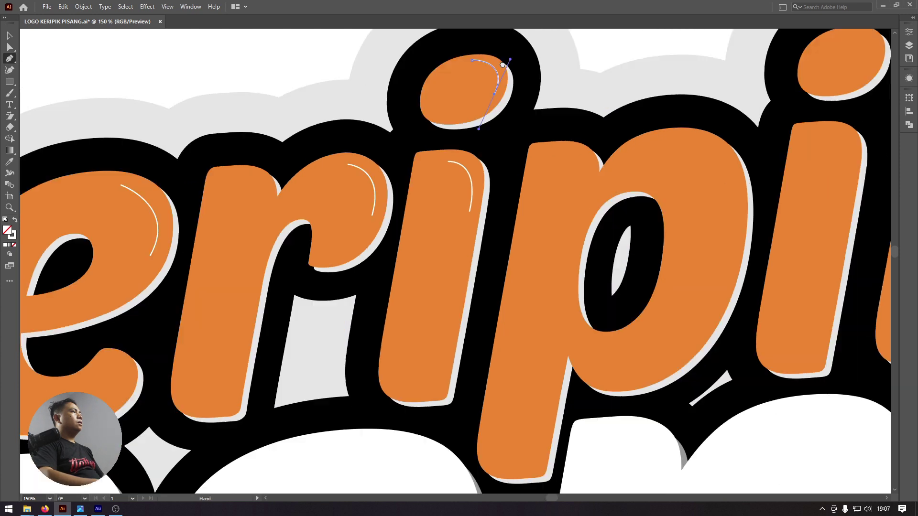
{"action": "left_click_drag", "start_coordinate": [676, 98], "coordinate": [409, 65]}
{"action": "left_click", "coordinate": [10, 38]}
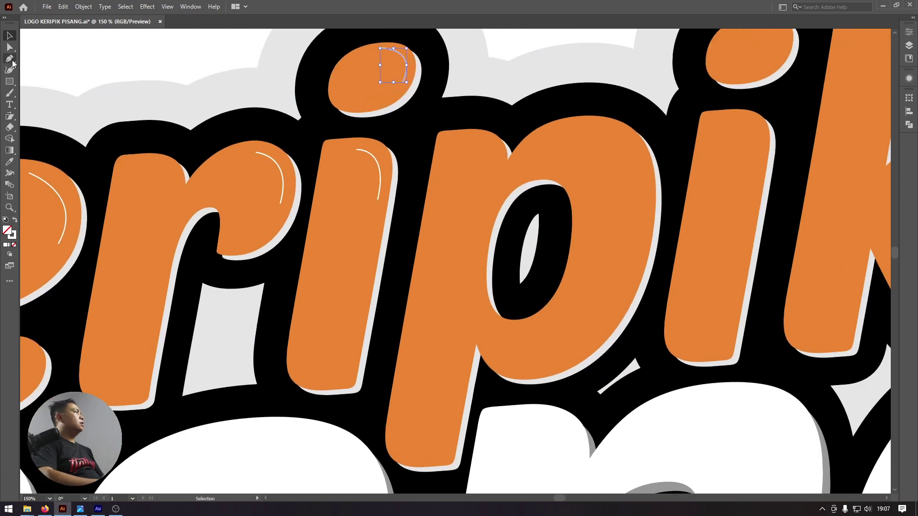
{"action": "left_click", "coordinate": [9, 58]}
- Draw a curved highlight down the right side of the p
{"action": "left_click_drag", "start_coordinate": [492, 193], "coordinate": [425, 178]}
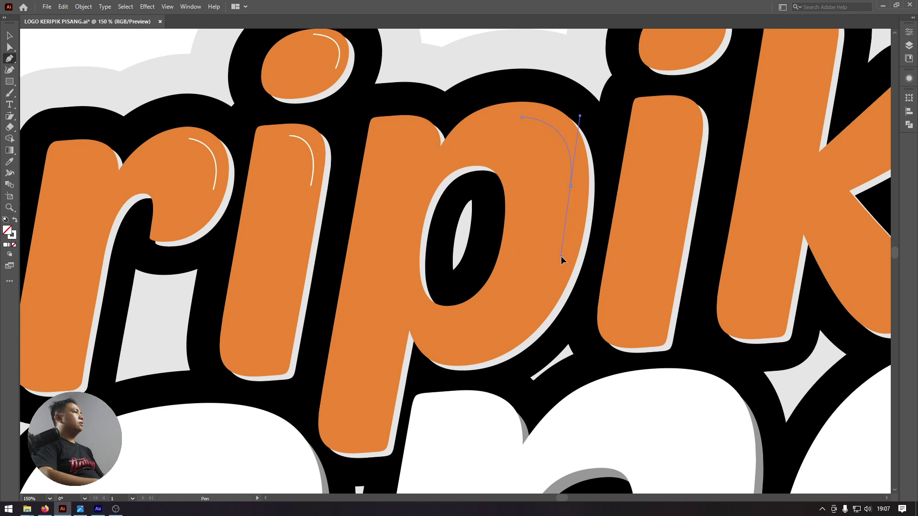
{"action": "left_click_drag", "start_coordinate": [560, 253], "coordinate": [561, 257]}
{"action": "left_click_drag", "start_coordinate": [21, 35], "coordinate": [17, 37]}
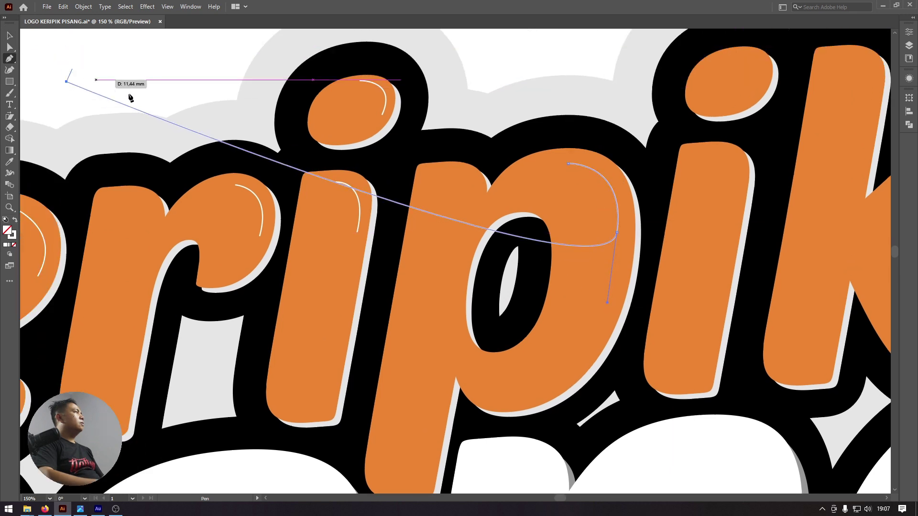
{"action": "key", "text": "ctrl+z"}
{"action": "left_click", "coordinate": [10, 36]}
{"action": "left_click", "coordinate": [9, 58]}
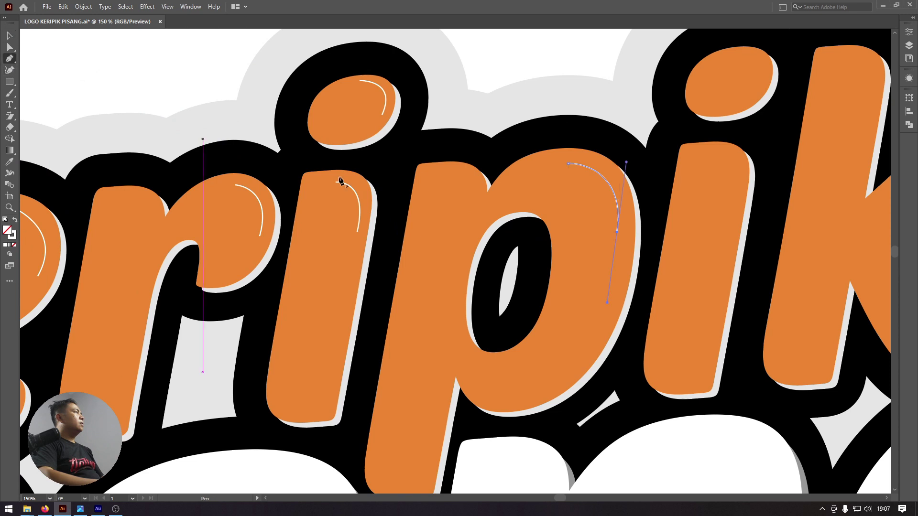
- Begin a curved highlight down the second i's stem
{"action": "scroll", "coordinate": [343, 187], "scroll_direction": "right", "scroll_amount": 5}
{"action": "left_click", "coordinate": [506, 150]}
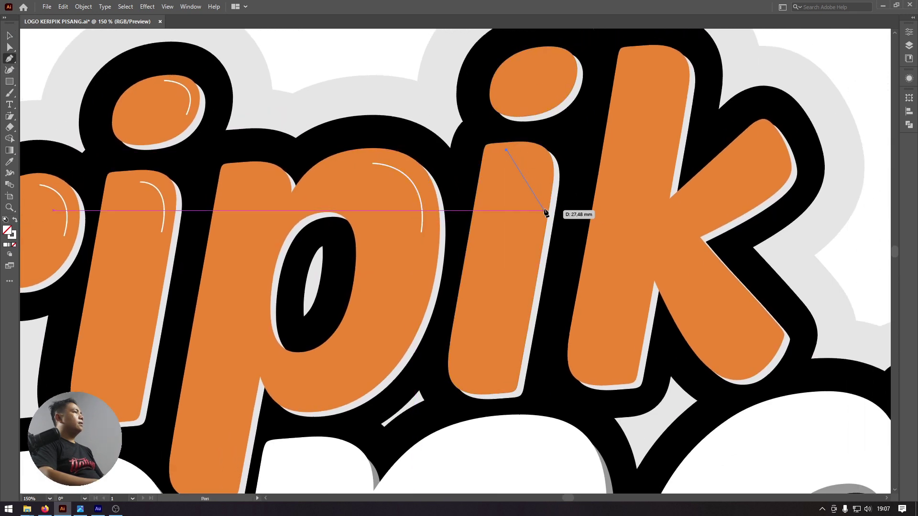
{"action": "left_click_drag", "start_coordinate": [539, 212], "coordinate": [525, 280]}
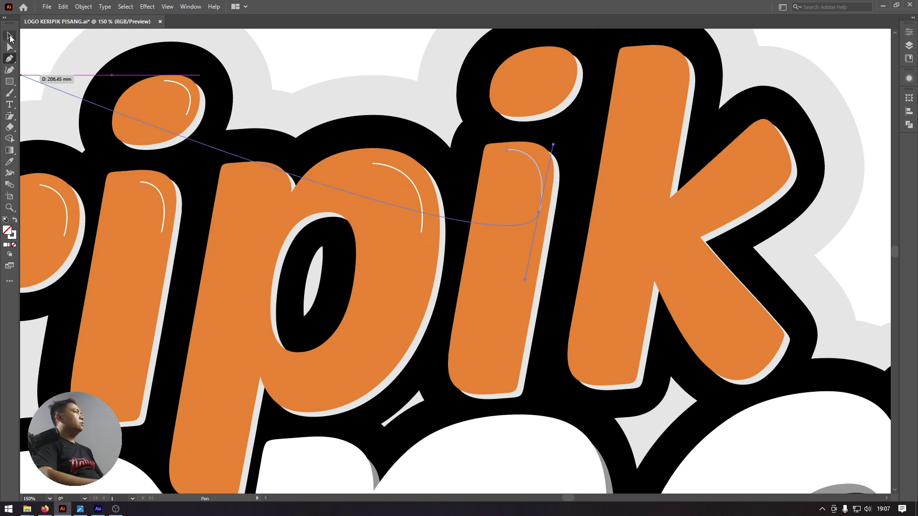
- Draw a curved highlight around the second i's dot
{"action": "scroll", "coordinate": [563, 157], "scroll_direction": "up", "scroll_amount": 2}
{"action": "left_click", "coordinate": [534, 102]}
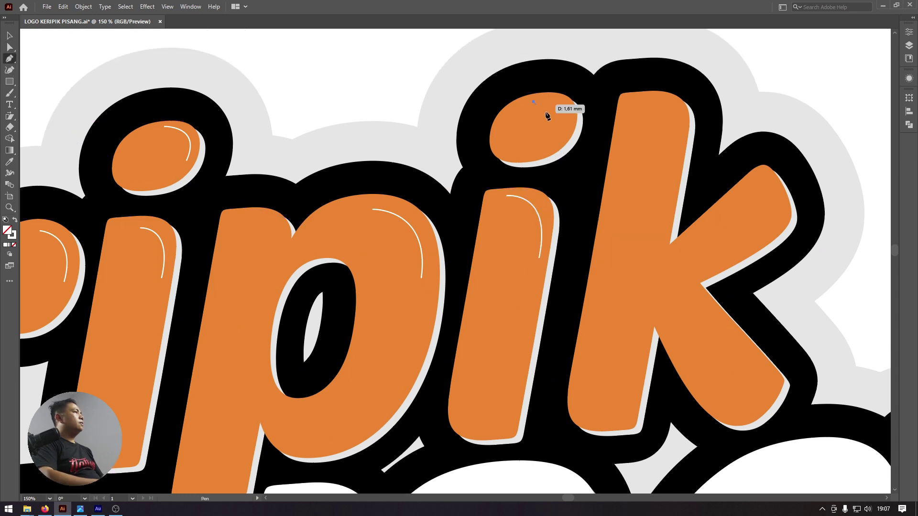
{"action": "left_click", "coordinate": [574, 101]}
{"action": "left_click", "coordinate": [562, 133]}
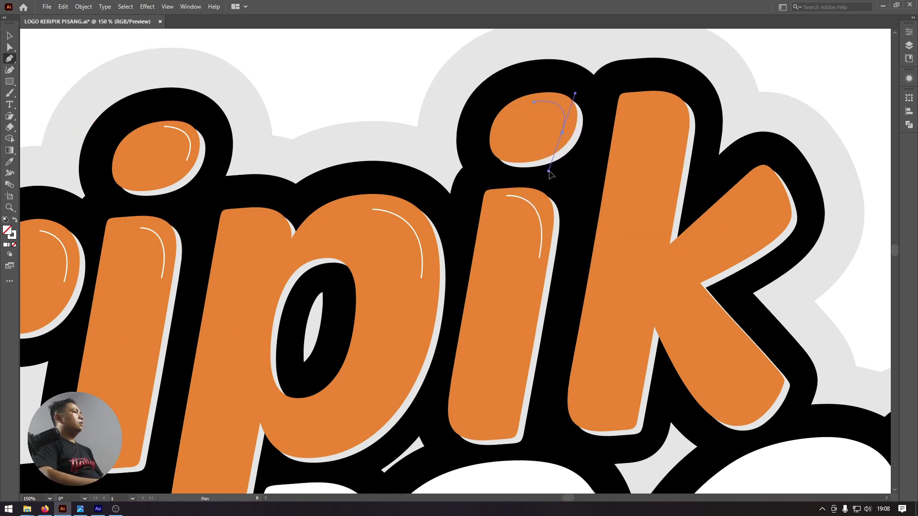
{"action": "left_click", "coordinate": [8, 37]}
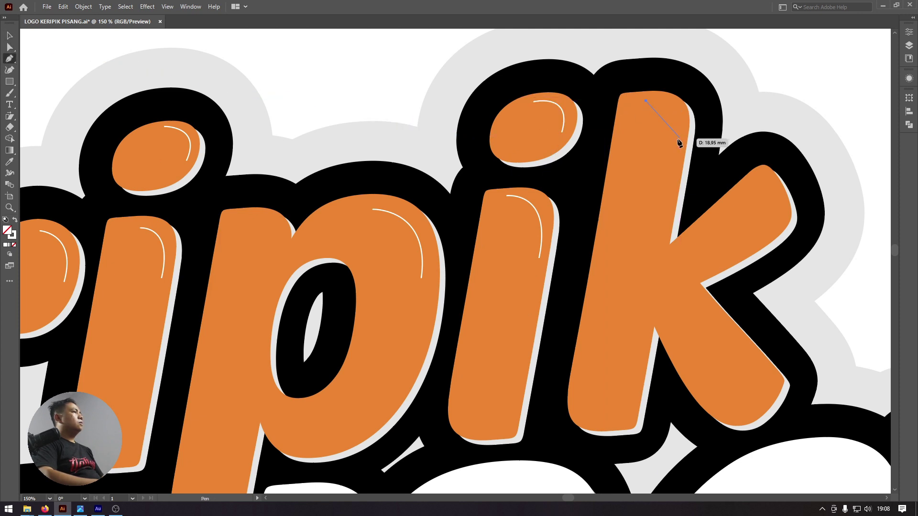
- Draw curved highlights along the k's stem and upper arm
{"action": "left_click_drag", "start_coordinate": [678, 143], "coordinate": [665, 189]}
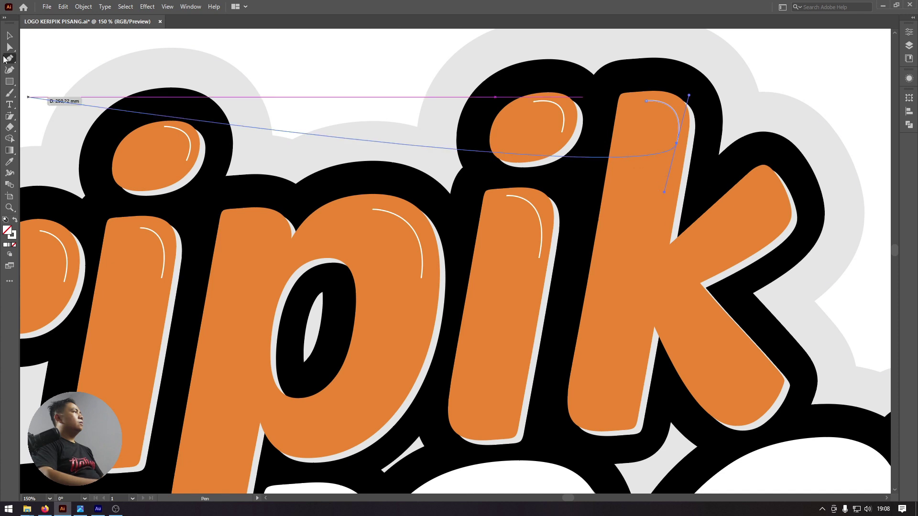
{"action": "key", "text": "Escape"}
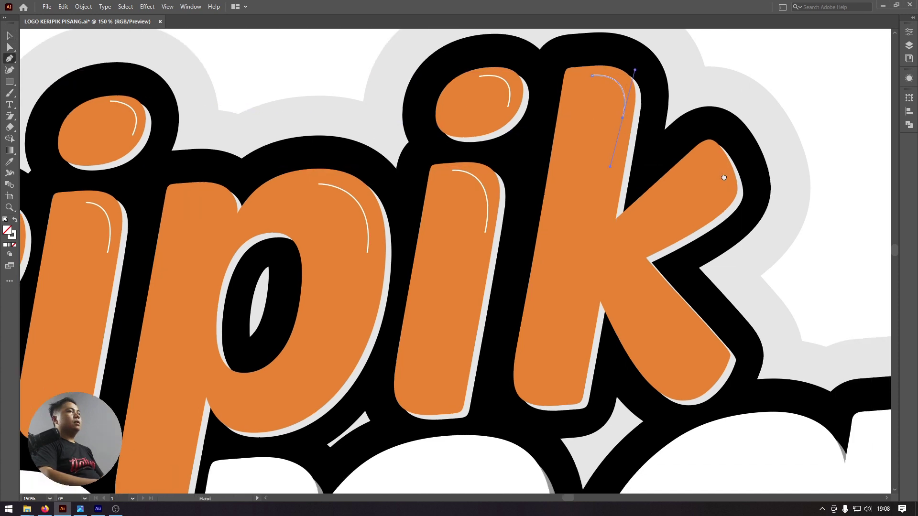
{"action": "left_click_drag", "start_coordinate": [771, 184], "coordinate": [699, 156]}
{"action": "left_click_drag", "start_coordinate": [699, 156], "coordinate": [708, 172]}
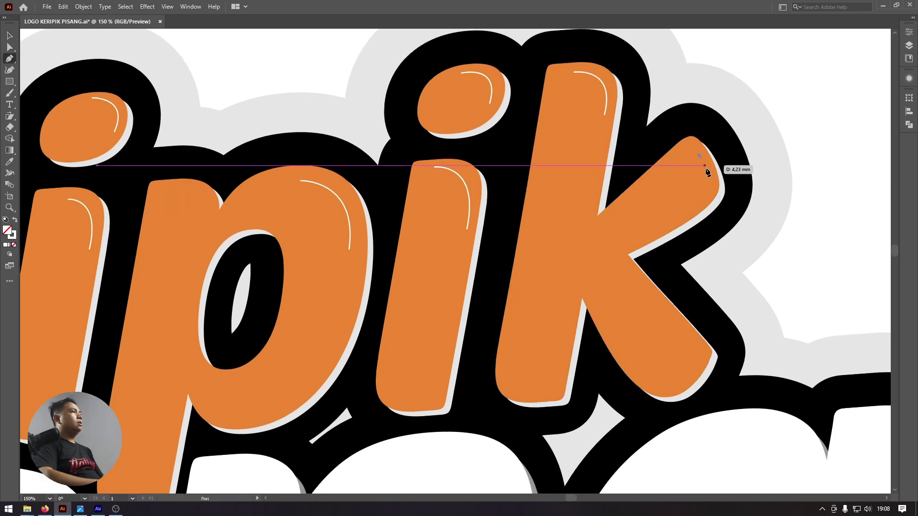
{"action": "left_click_drag", "start_coordinate": [690, 206], "coordinate": [662, 229]}
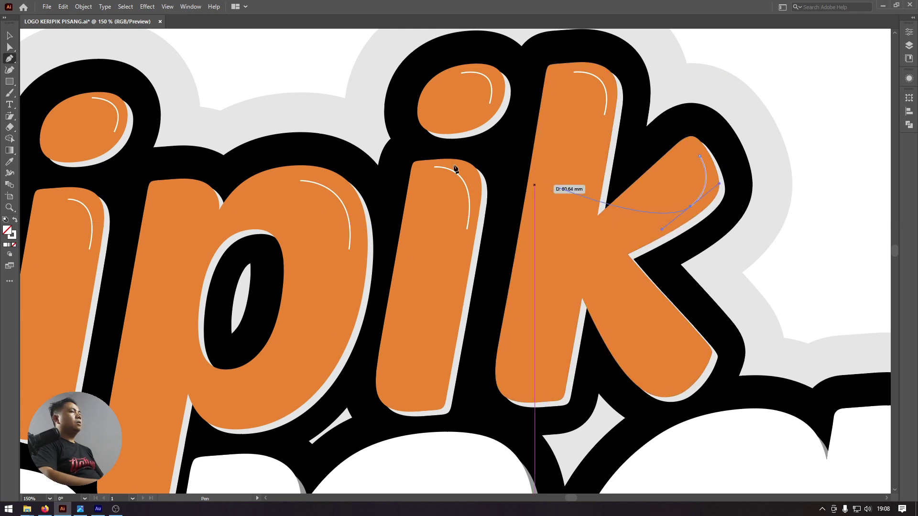
{"action": "key", "text": "v"}
- Pan and zoom across the logo to bring the white Pisang lettering into view
{"action": "left_click_drag", "start_coordinate": [321, 235], "coordinate": [503, 255]}
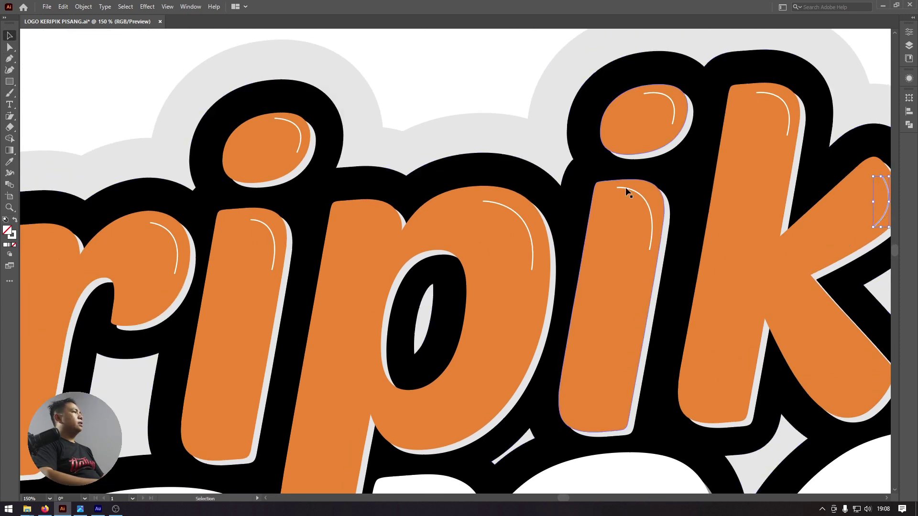
{"action": "left_click_drag", "start_coordinate": [609, 265], "coordinate": [511, 269]}
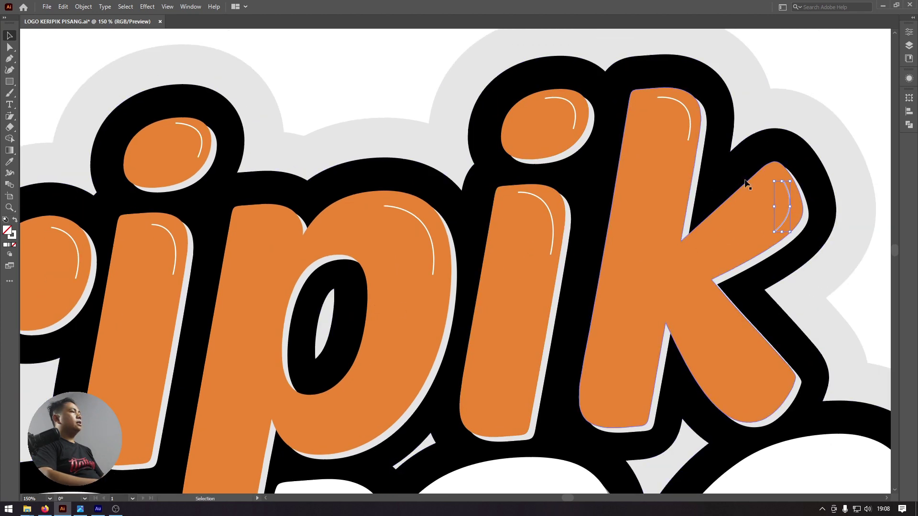
{"action": "mouse_move", "coordinate": [526, 363]}
{"action": "left_mouse_down"}
{"action": "mouse_move", "coordinate": [567, 123]}
{"action": "mouse_move", "coordinate": [543, 262]}
{"action": "mouse_move", "coordinate": [422, 264]}
{"action": "left_mouse_up"}
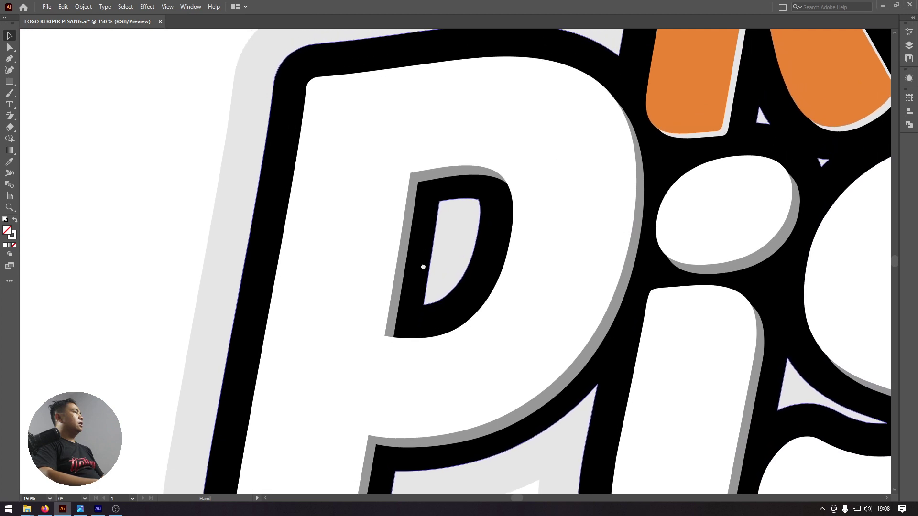
{"action": "scroll", "coordinate": [448, 259], "scroll_direction": "down", "scroll_amount": 2}
{"action": "scroll", "coordinate": [516, 258], "scroll_direction": "up", "scroll_amount": 2}
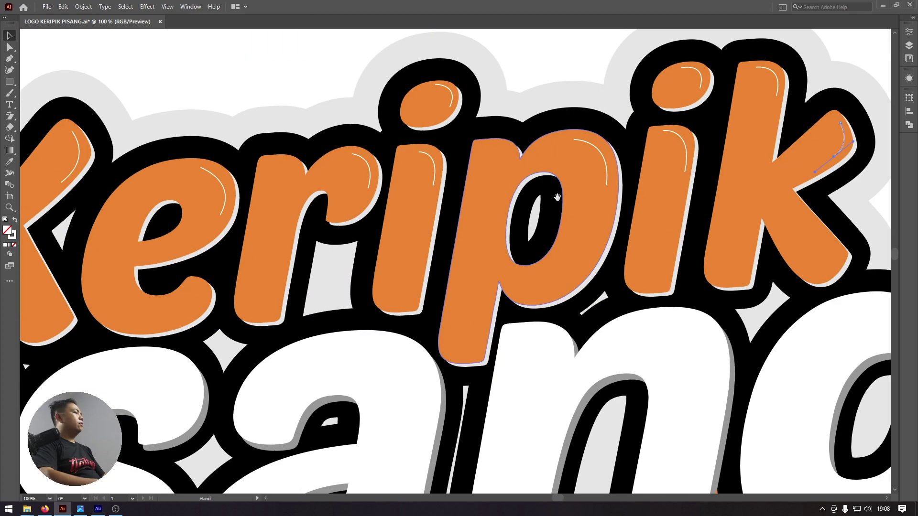
{"action": "scroll", "coordinate": [517, 258], "scroll_direction": "down", "scroll_amount": 2}
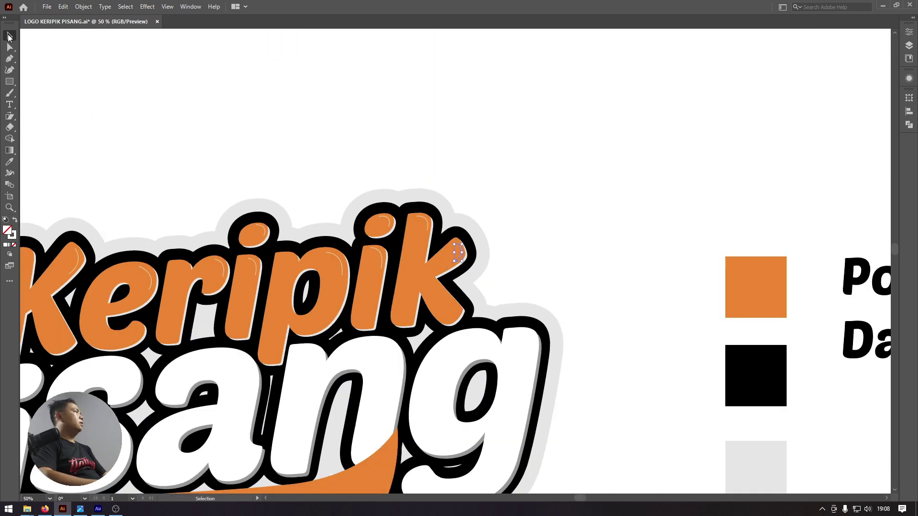
{"action": "key", "text": "a"}
{"action": "scroll", "coordinate": [392, 138], "scroll_direction": "down", "scroll_amount": 2}
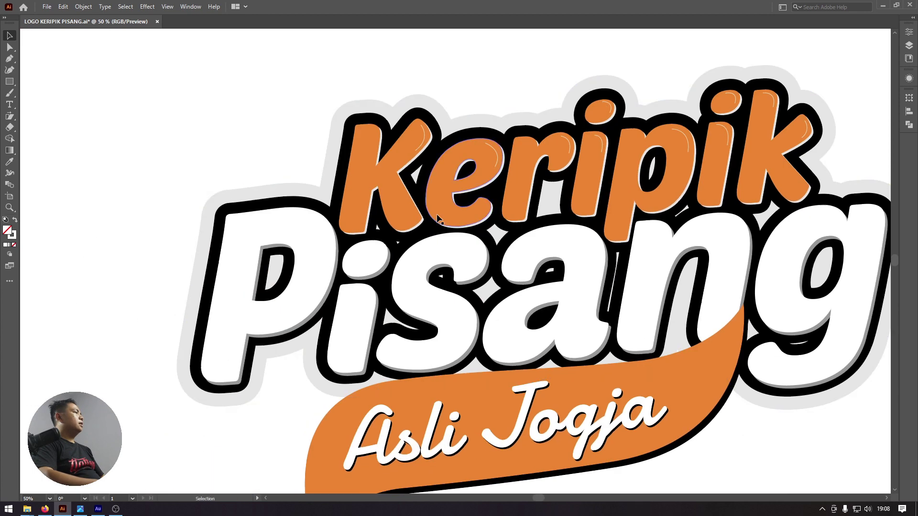
- Zoom in on Pisang and draw a curved highlight around the P's bowl
{"action": "key", "text": "z"}
{"action": "scroll", "coordinate": [236, 277], "scroll_direction": "up", "scroll_amount": 2}
{"action": "scroll", "coordinate": [253, 287], "scroll_direction": "up", "scroll_amount": 1}
{"action": "left_click", "coordinate": [9, 61]}
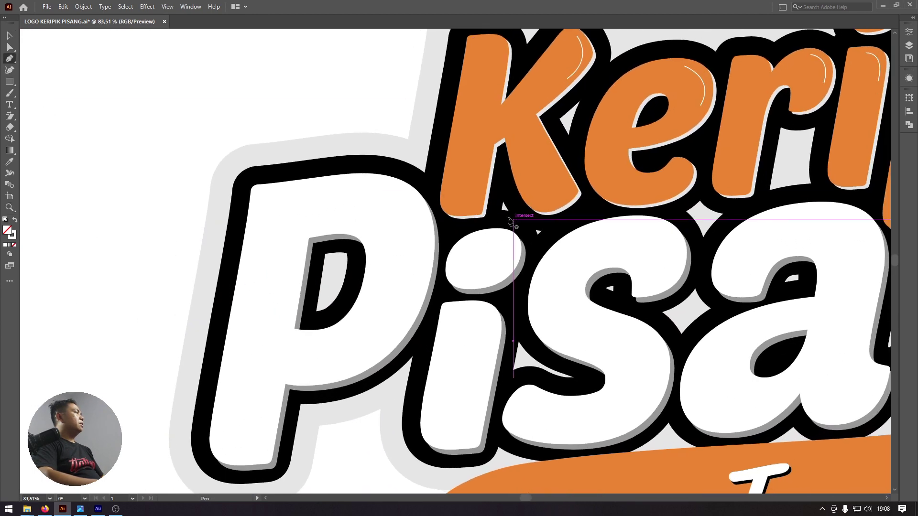
{"action": "left_click", "coordinate": [350, 184]}
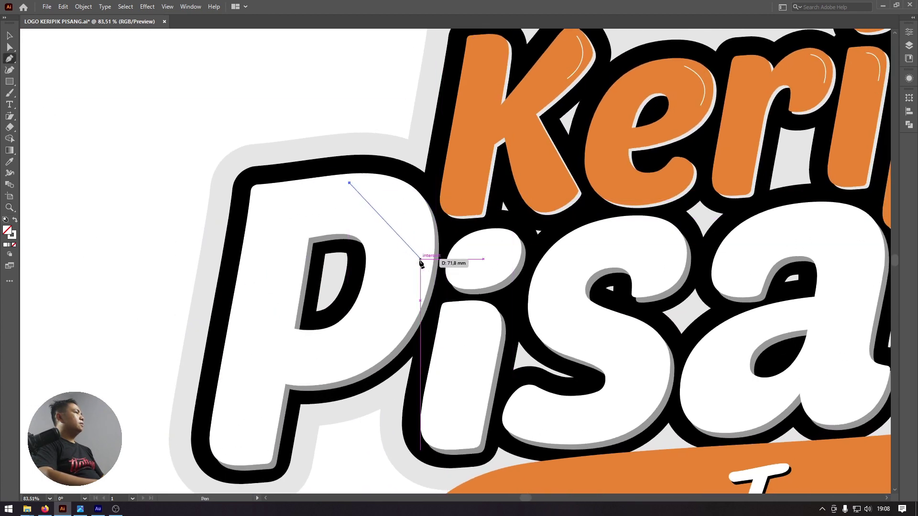
{"action": "left_click_drag", "start_coordinate": [420, 260], "coordinate": [414, 338]}
{"action": "key", "text": "ctrl+z"}
{"action": "key", "text": "ctrl+z"}
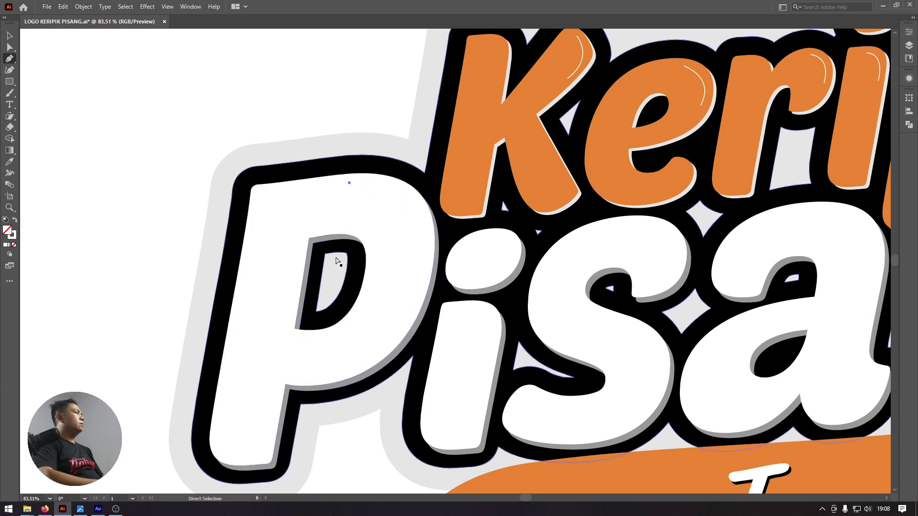
{"action": "left_click", "coordinate": [349, 190]}
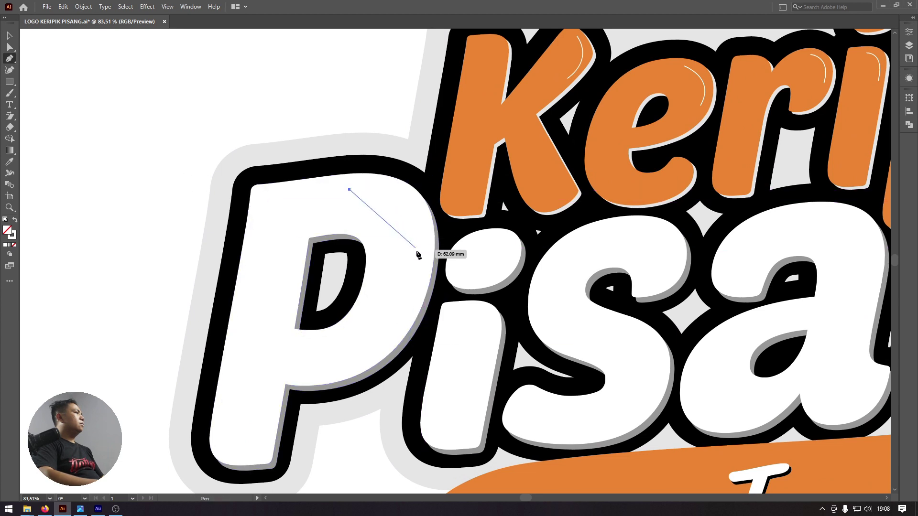
{"action": "left_click_drag", "start_coordinate": [421, 253], "coordinate": [421, 325]}
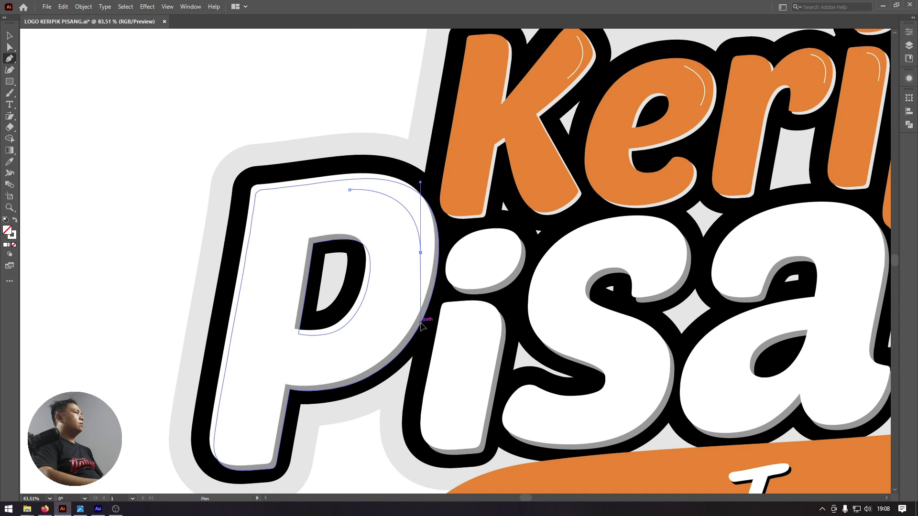
{"action": "key", "text": "Escape"}
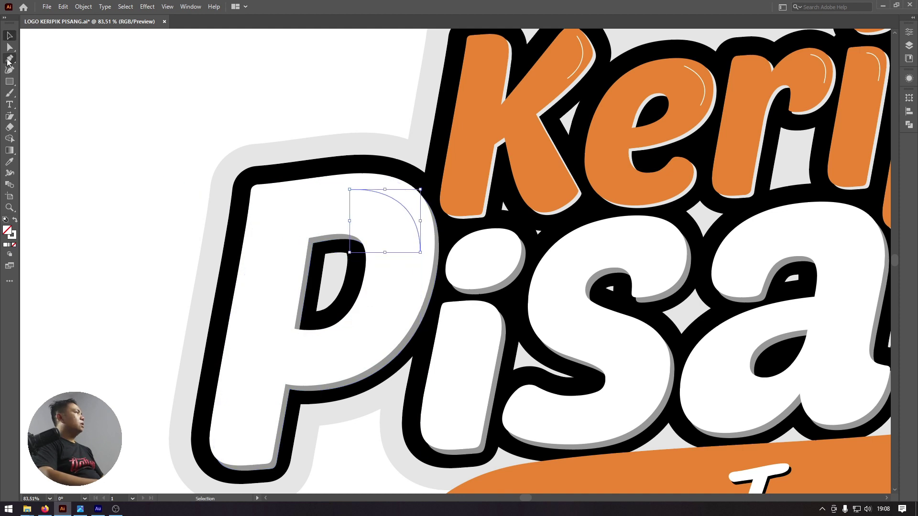
- Draw a curved highlight around the dot of the i
{"action": "left_click", "coordinate": [493, 235]}
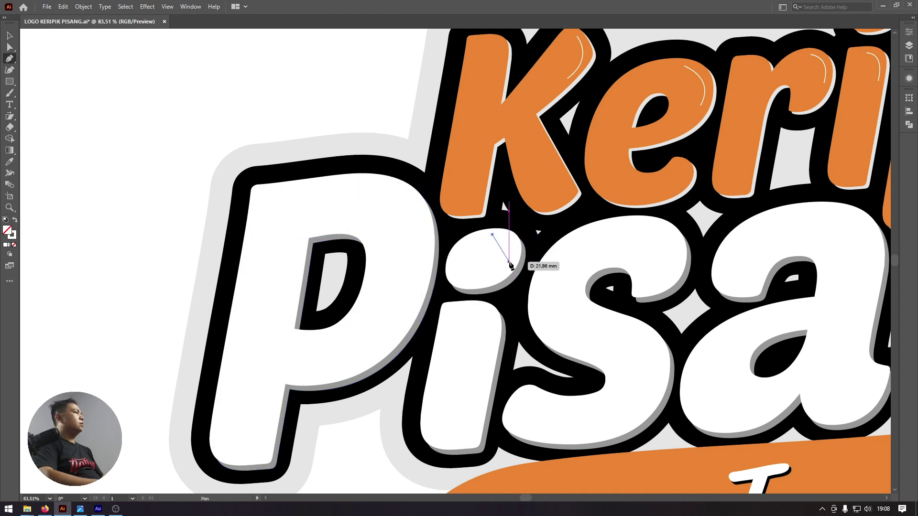
{"action": "left_click_drag", "start_coordinate": [509, 264], "coordinate": [504, 287]}
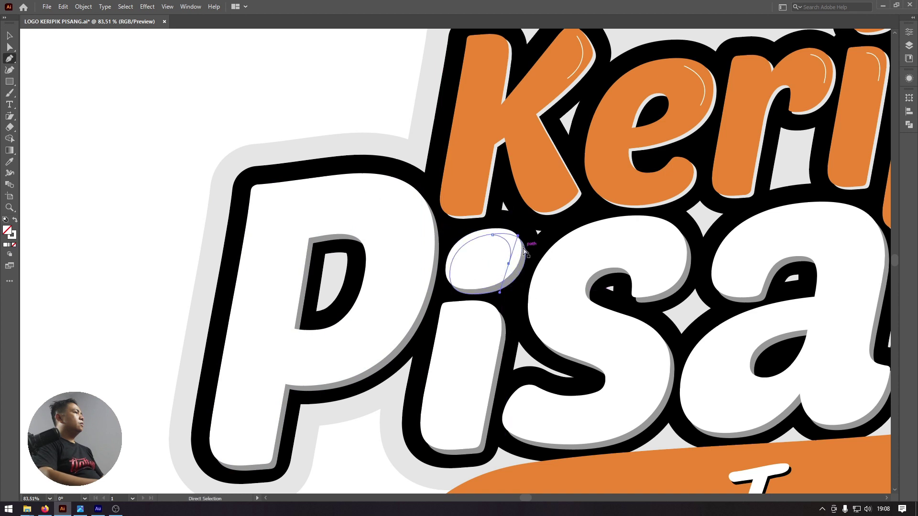
{"action": "key", "text": "ctrl+z"}
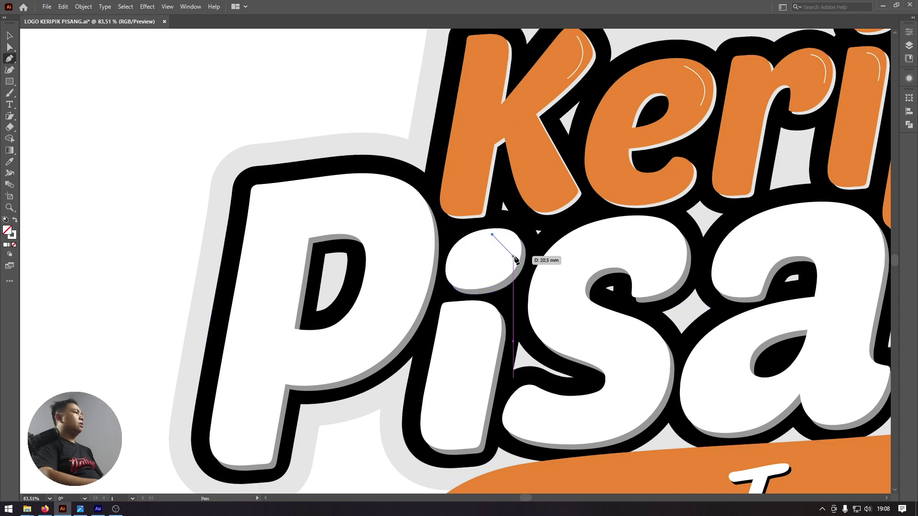
{"action": "left_click_drag", "start_coordinate": [514, 261], "coordinate": [507, 285]}
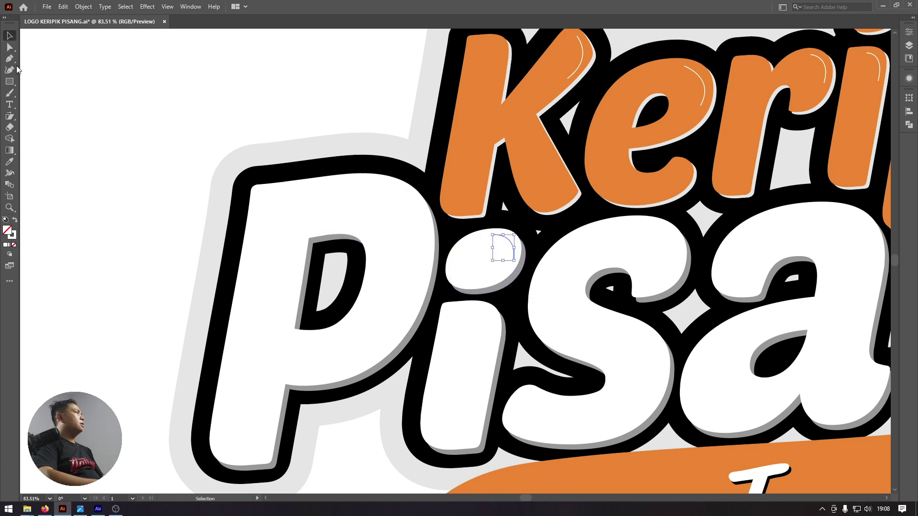
{"action": "key", "text": "Escape"}
- Draw a curved highlight down the i's stem
{"action": "left_click", "coordinate": [466, 308]}
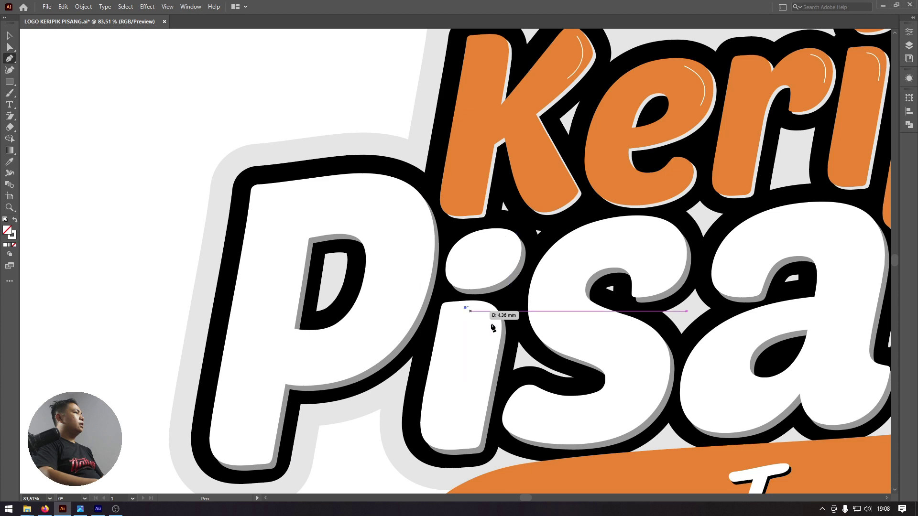
{"action": "left_click_drag", "start_coordinate": [490, 345], "coordinate": [486, 367]}
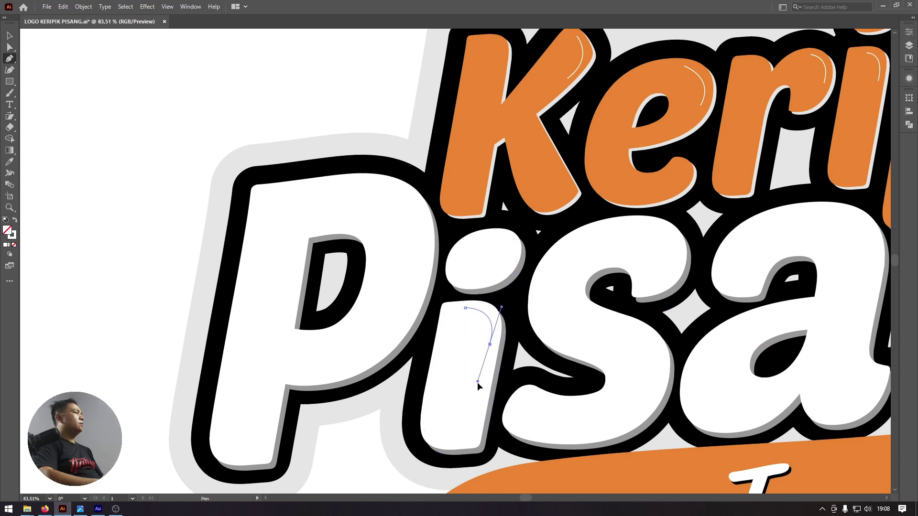
{"action": "left_click", "coordinate": [477, 384]}
{"action": "left_click", "coordinate": [10, 46]}
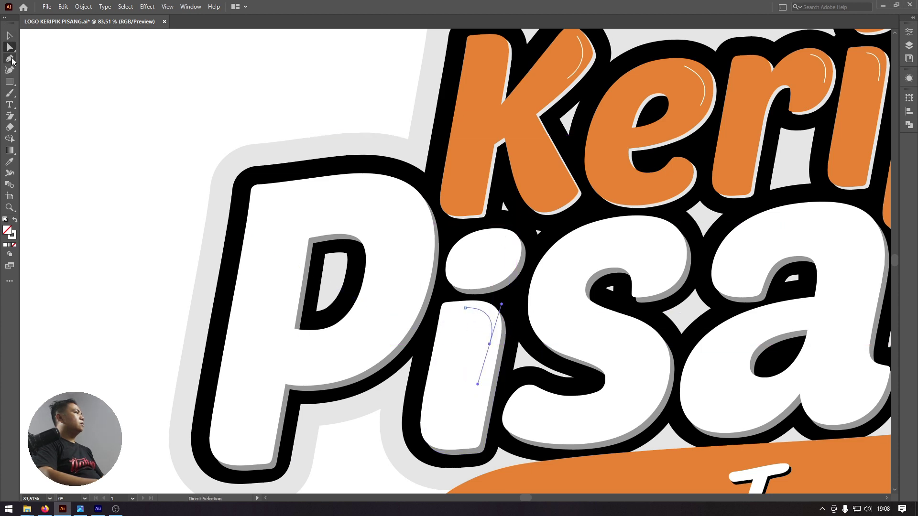
- Select the i-stem and P highlight arcs together
{"action": "left_click_drag", "start_coordinate": [353, 187], "coordinate": [261, 175]}
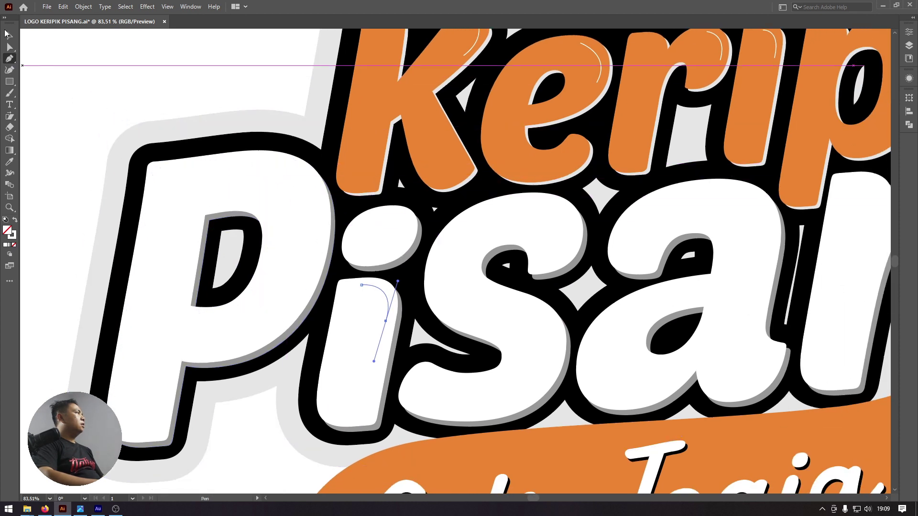
{"action": "left_click", "coordinate": [10, 36]}
{"action": "left_click", "coordinate": [302, 184], "text": "shift"}
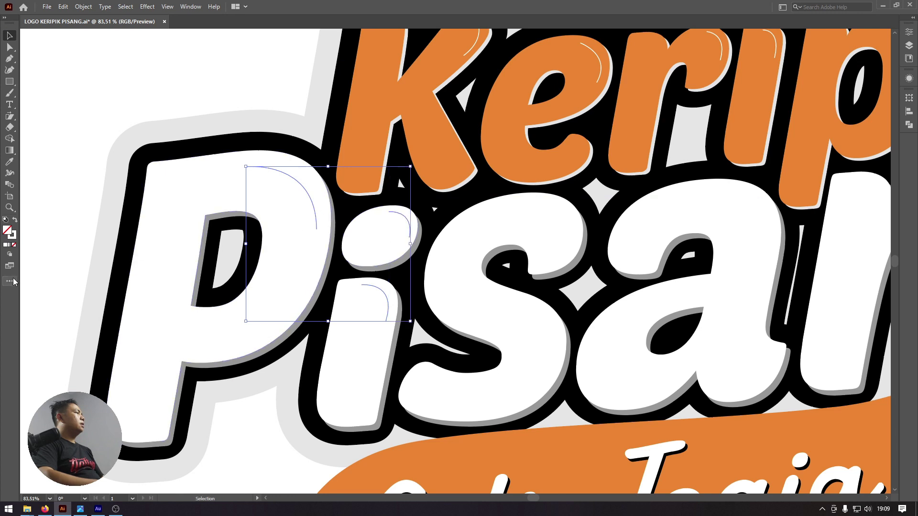
- Set the selected P and i arcs' stroke colour to 000000 black
{"action": "left_click", "coordinate": [17, 238]}
{"action": "double_click", "coordinate": [456, 84]}
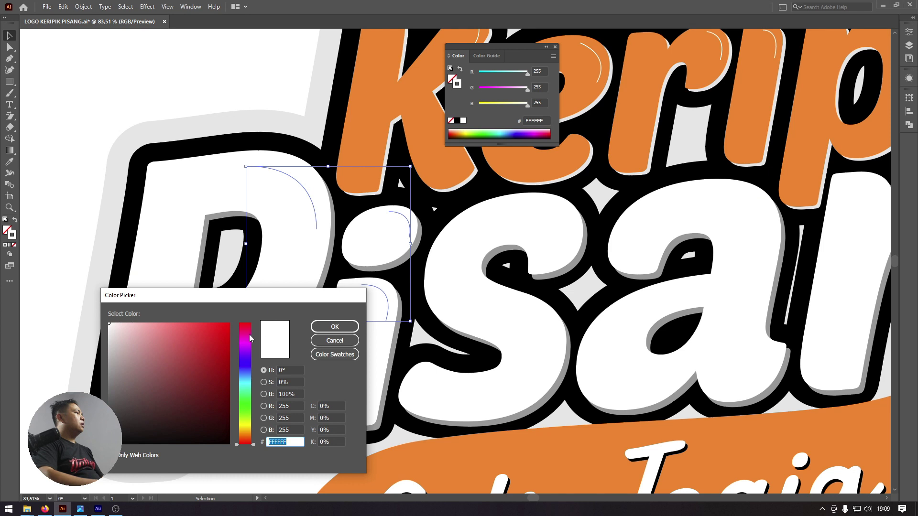
{"action": "type", "text": "000000"}
{"action": "left_click", "coordinate": [335, 327]}
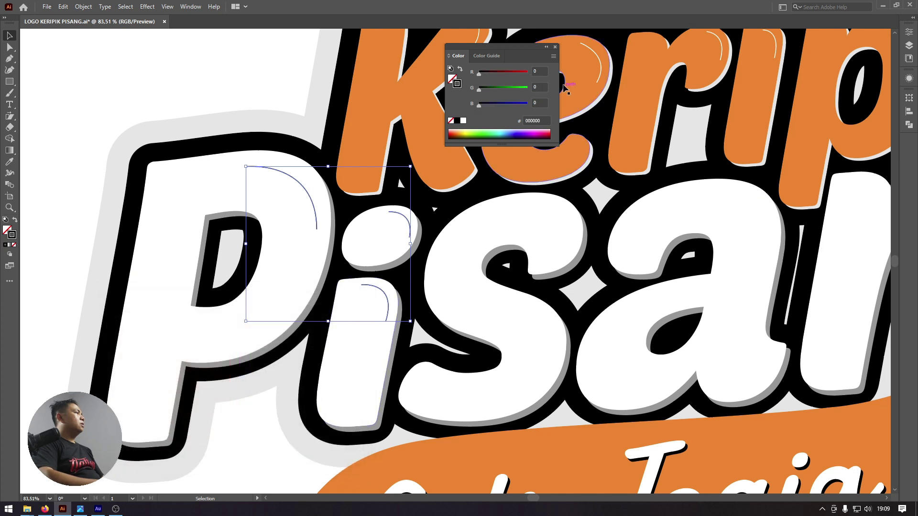
{"action": "left_click", "coordinate": [555, 47]}
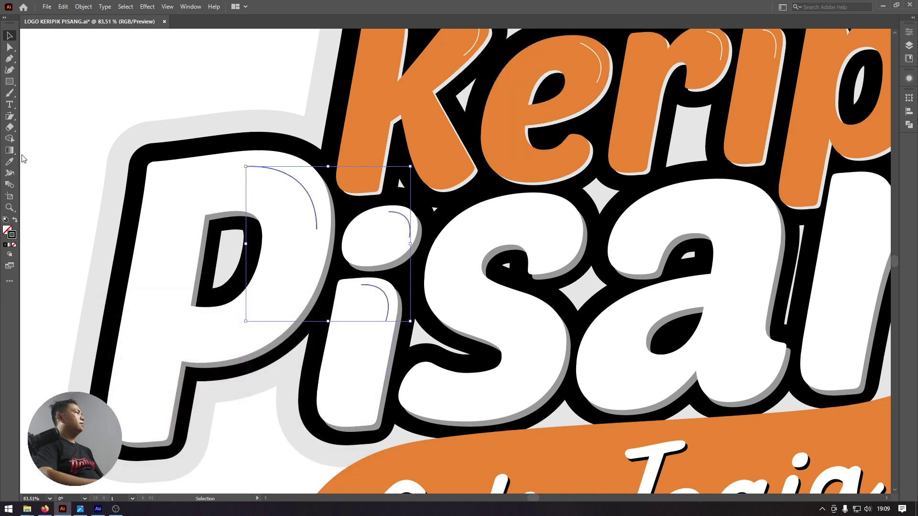
{"action": "left_click", "coordinate": [9, 58]}
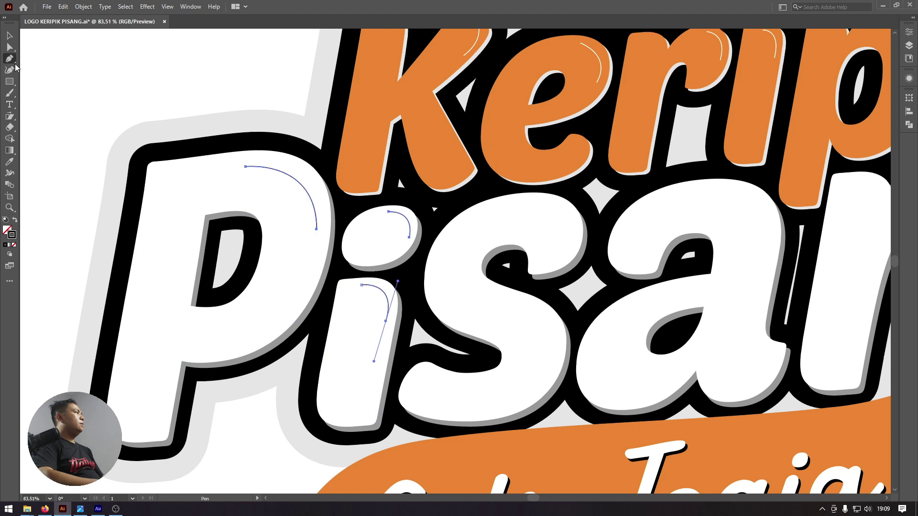
- Draw curved highlights down the s and the right side of the a
{"action": "left_click", "coordinate": [528, 201]}
{"action": "left_click_drag", "start_coordinate": [571, 251], "coordinate": [560, 308]}
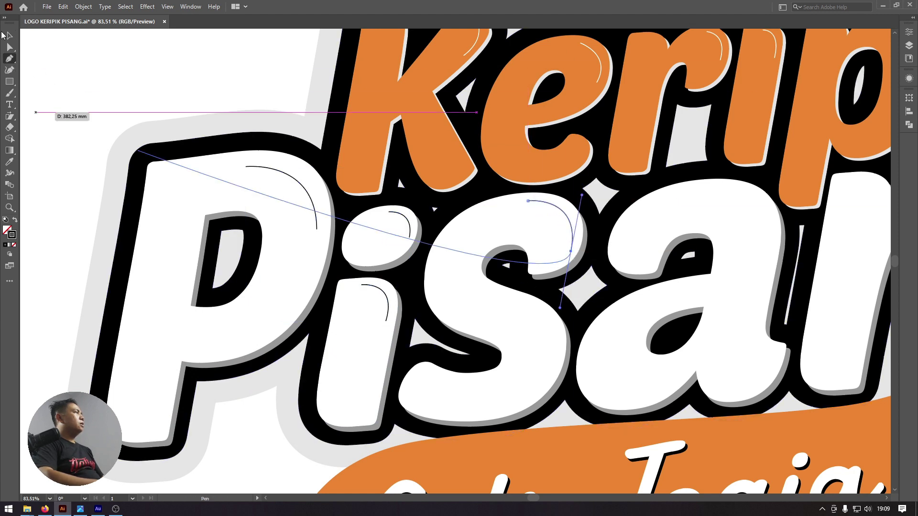
{"action": "key", "text": "Escape"}
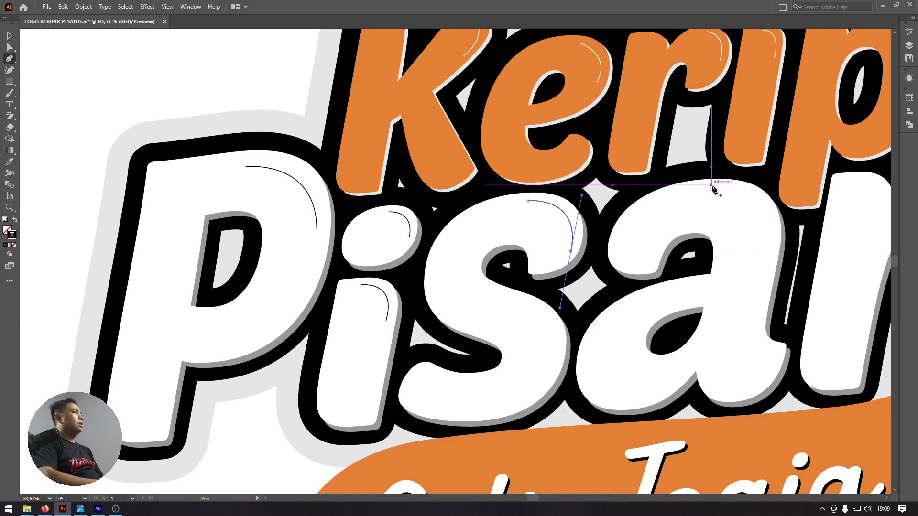
{"action": "left_click", "coordinate": [714, 185]}
{"action": "left_click_drag", "start_coordinate": [769, 242], "coordinate": [765, 297]}
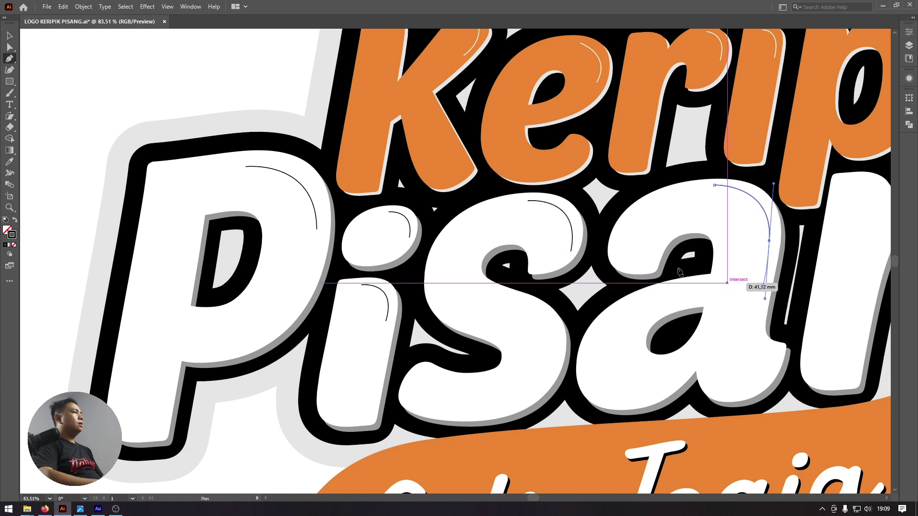
- Adjust an anchor and handle to reshape the s highlight's bend
{"action": "left_click", "coordinate": [9, 47]}
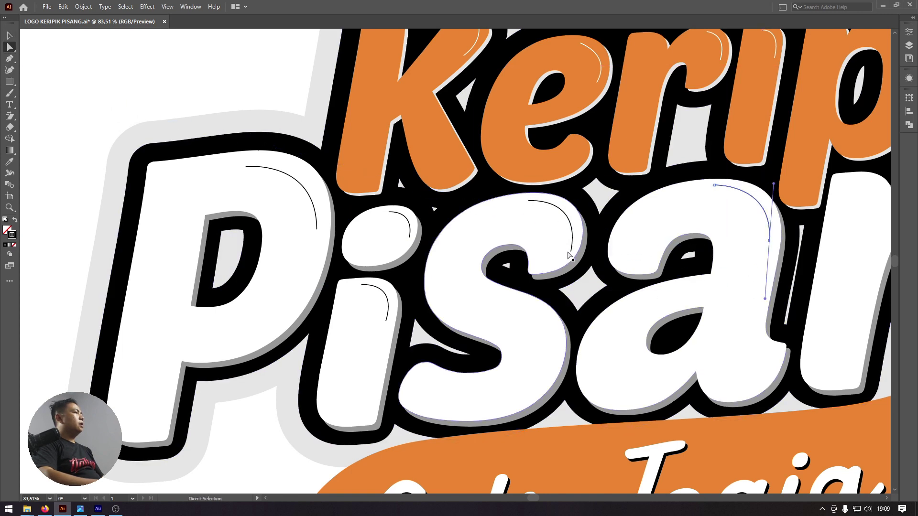
{"action": "left_click_drag", "start_coordinate": [572, 251], "coordinate": [565, 251]}
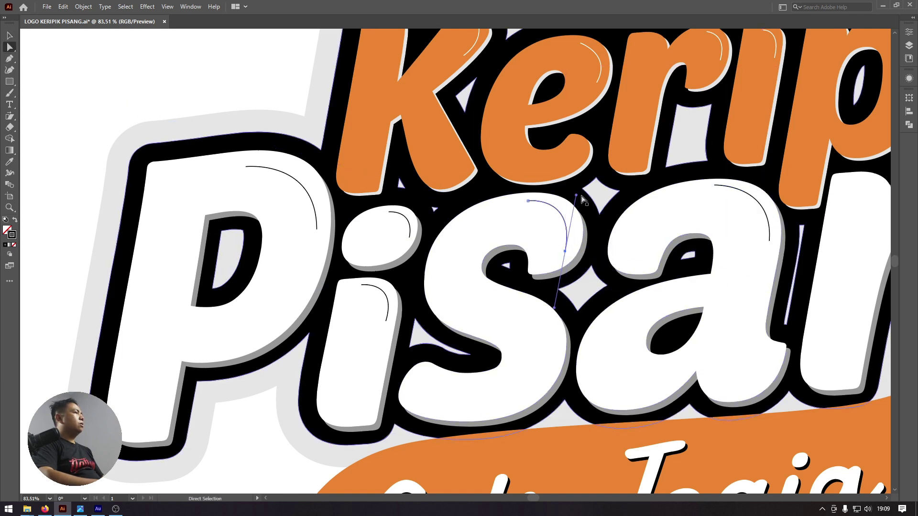
{"action": "left_click_drag", "start_coordinate": [579, 195], "coordinate": [591, 201]}
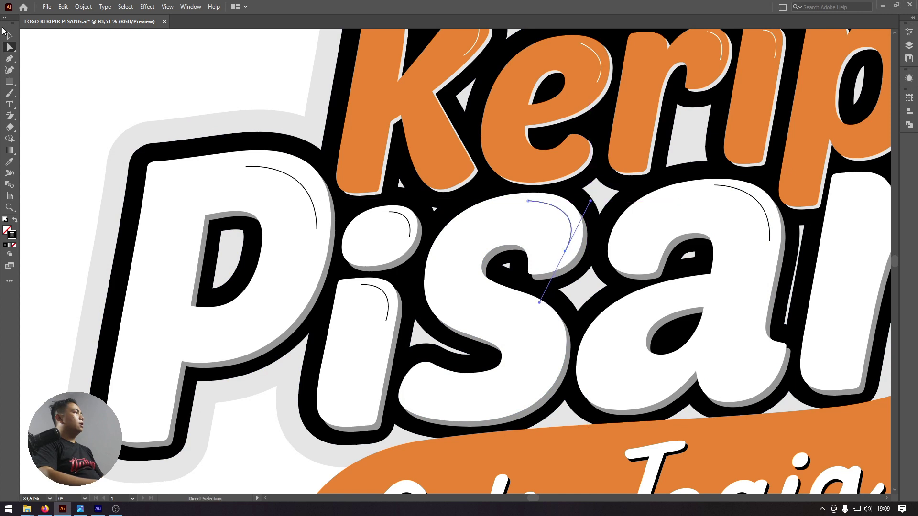
{"action": "key", "text": "v"}
- Draw a curved highlight along the n
{"action": "left_click_drag", "start_coordinate": [807, 291], "coordinate": [562, 319]}
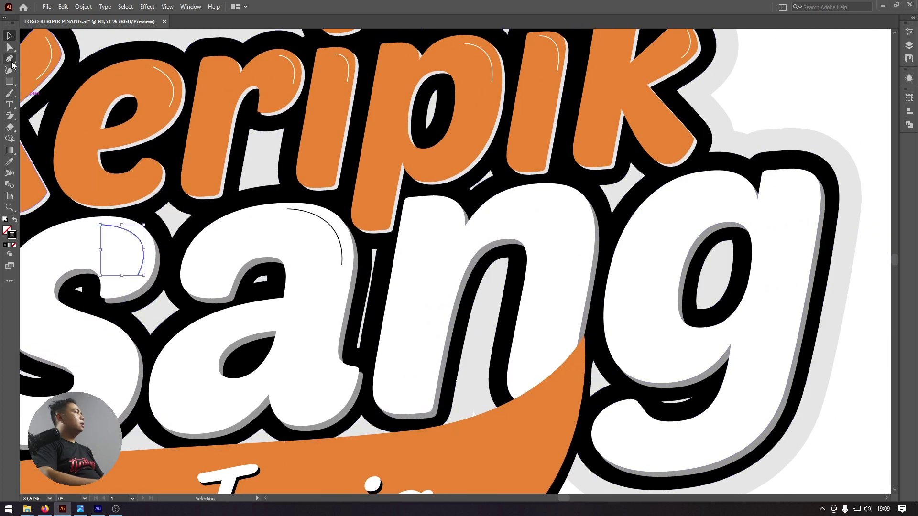
{"action": "left_click", "coordinate": [10, 59]}
{"action": "left_click", "coordinate": [539, 194]}
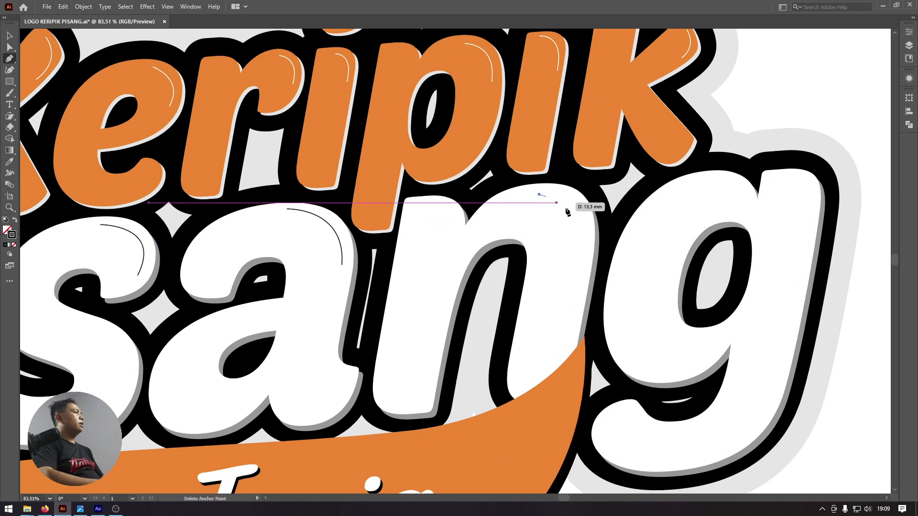
{"action": "left_click", "coordinate": [583, 258]}
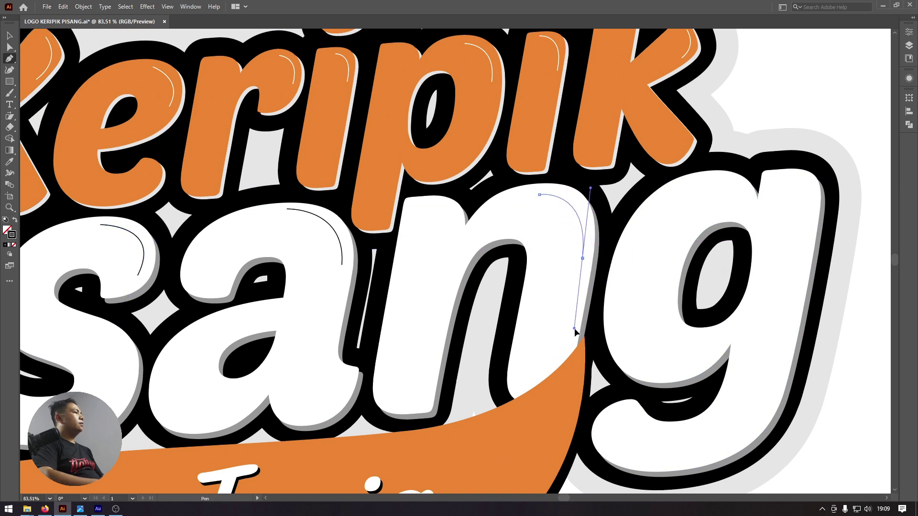
{"action": "left_click_drag", "start_coordinate": [577, 313], "coordinate": [575, 329]}
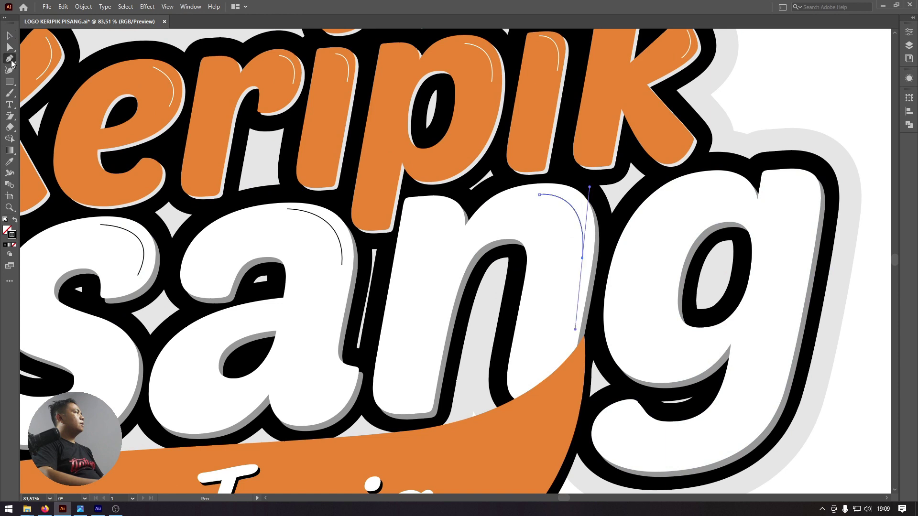
- Draw a curved highlight down the right side of the g
{"action": "left_click_drag", "start_coordinate": [616, 271], "coordinate": [550, 272]}
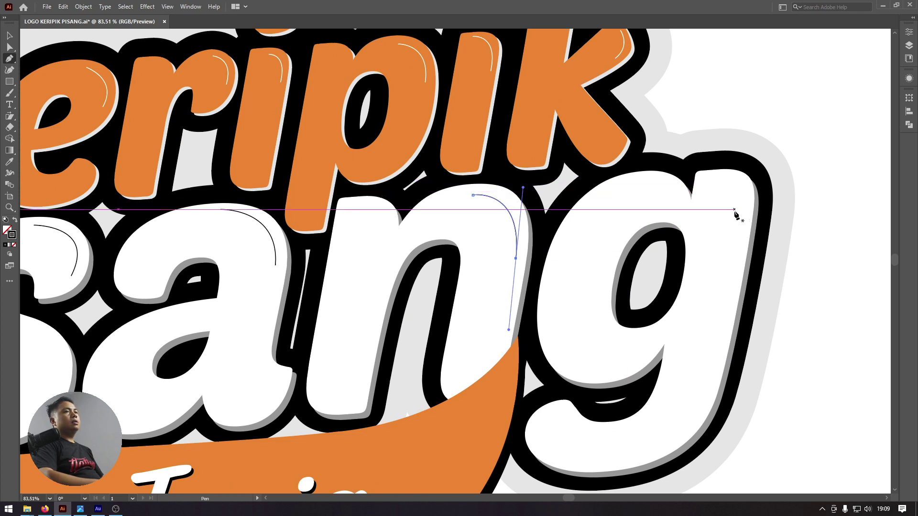
{"action": "mouse_move", "coordinate": [713, 177]}
{"action": "left_mouse_down"}
{"action": "mouse_move", "coordinate": [740, 228]}
{"action": "mouse_move", "coordinate": [734, 250]}
{"action": "left_mouse_up"}
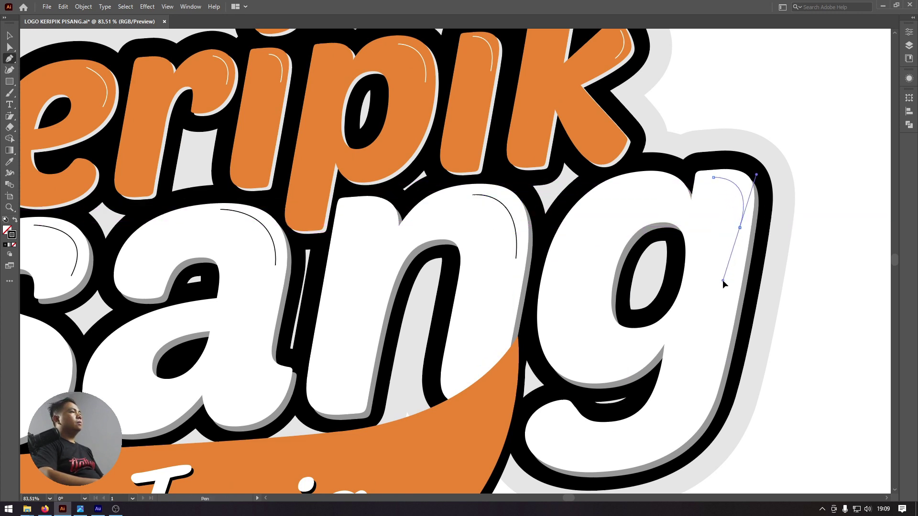
{"action": "left_click_drag", "start_coordinate": [724, 282], "coordinate": [724, 282]}
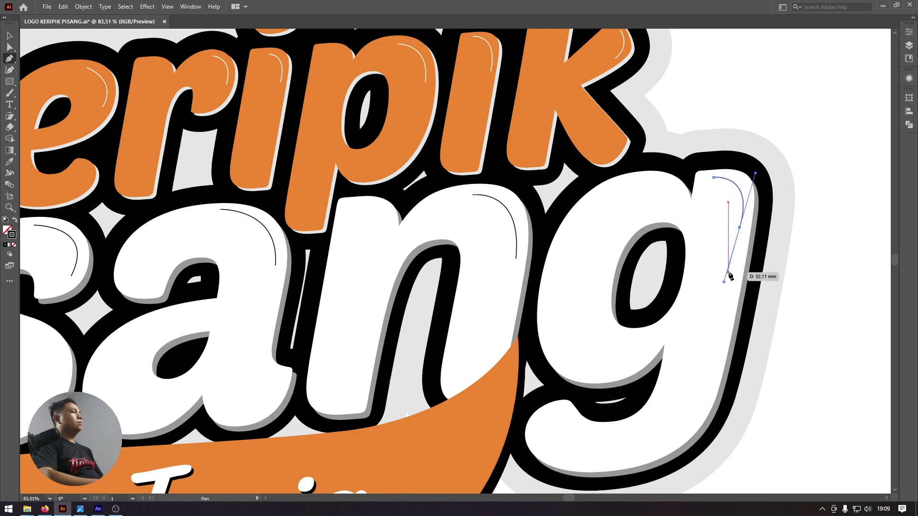
{"action": "left_click", "coordinate": [10, 35]}
- Zoom out and shift-select the highlight curves on Pisang's letters
{"action": "key", "text": "ctrl+minus"}
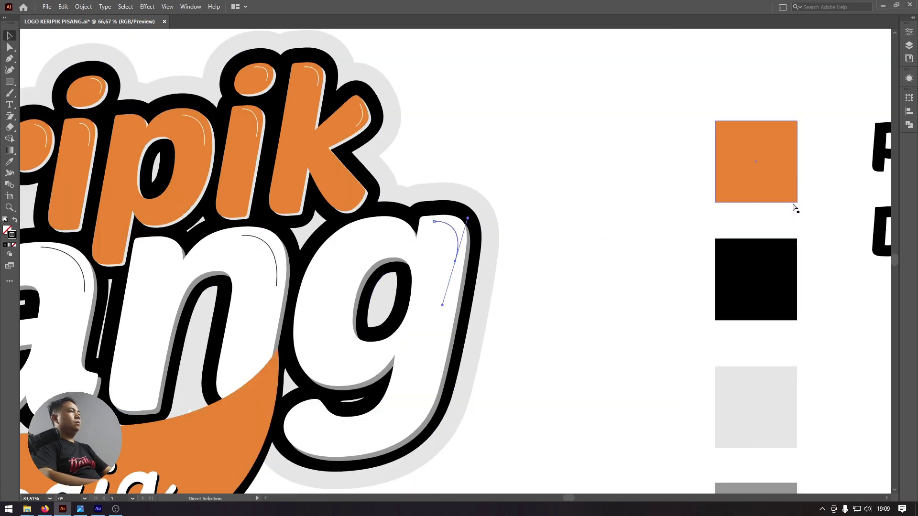
{"action": "key", "text": "ctrl+minus"}
{"action": "scroll", "coordinate": [602, 170], "scroll_direction": "left", "scroll_amount": 5}
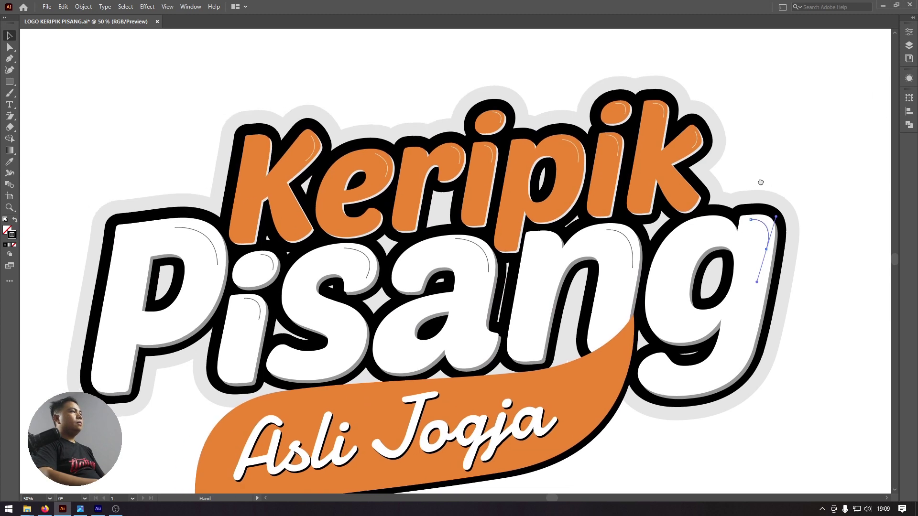
{"action": "left_click", "coordinate": [630, 245], "text": "shift"}
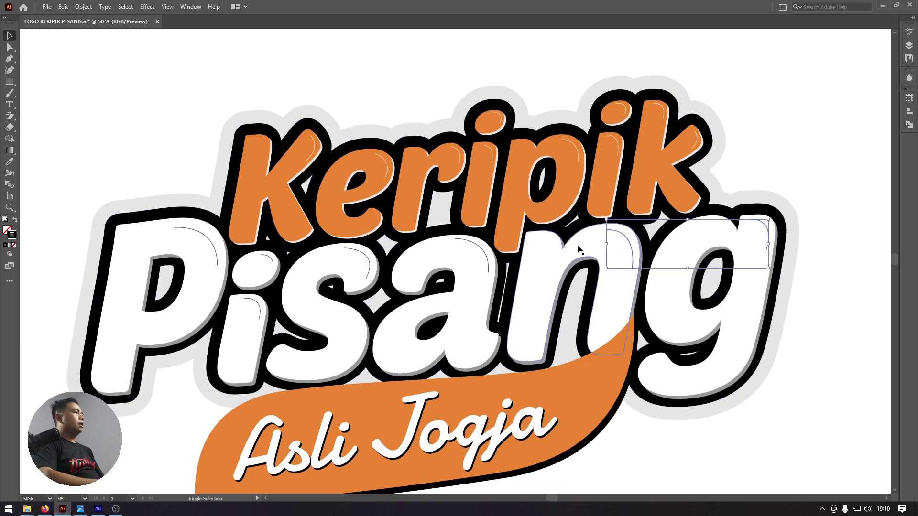
{"action": "left_click", "coordinate": [483, 252], "text": "shift"}
{"action": "left_click", "coordinate": [349, 258], "text": "shift"}
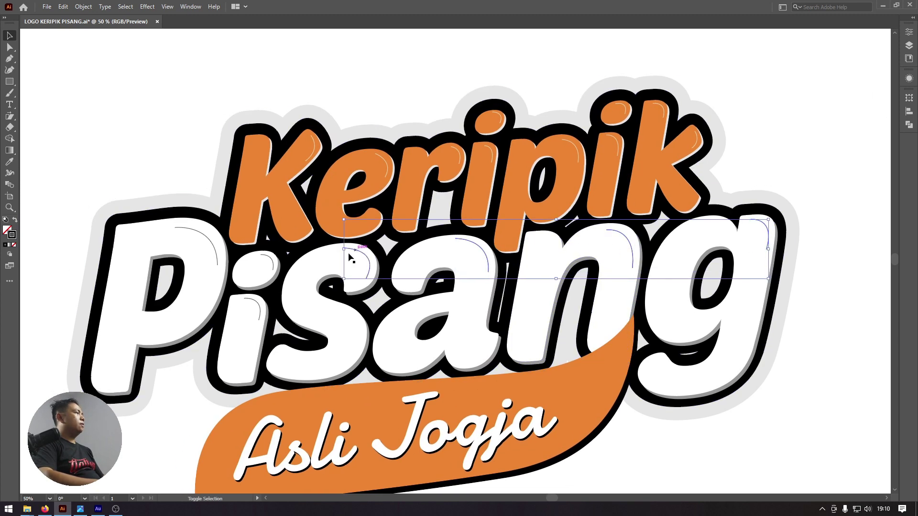
{"action": "left_click", "coordinate": [254, 309], "text": "shift"}
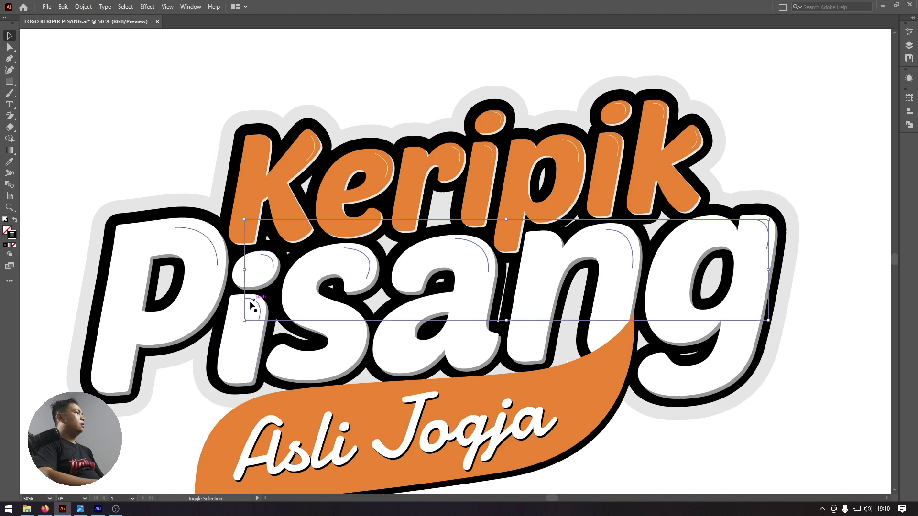
{"action": "left_click", "coordinate": [212, 251], "text": "shift"}
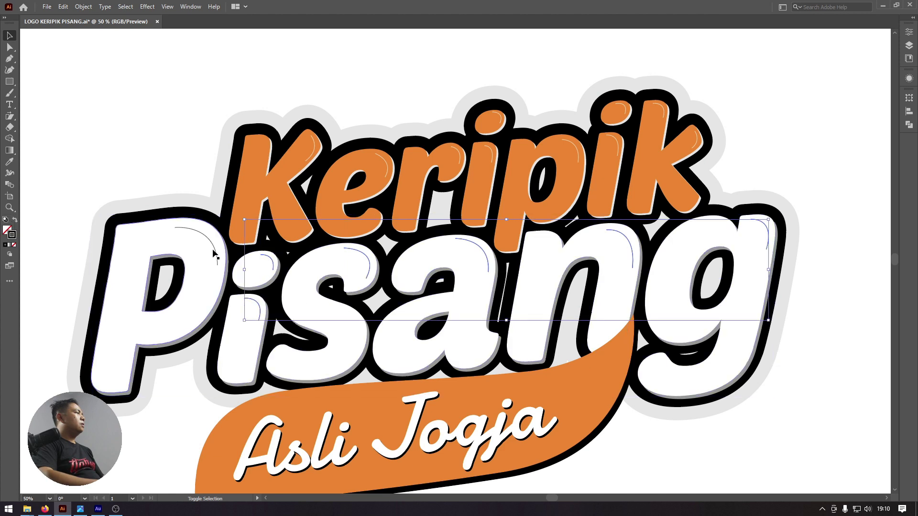
{"action": "left_click", "coordinate": [212, 247], "text": "shift"}
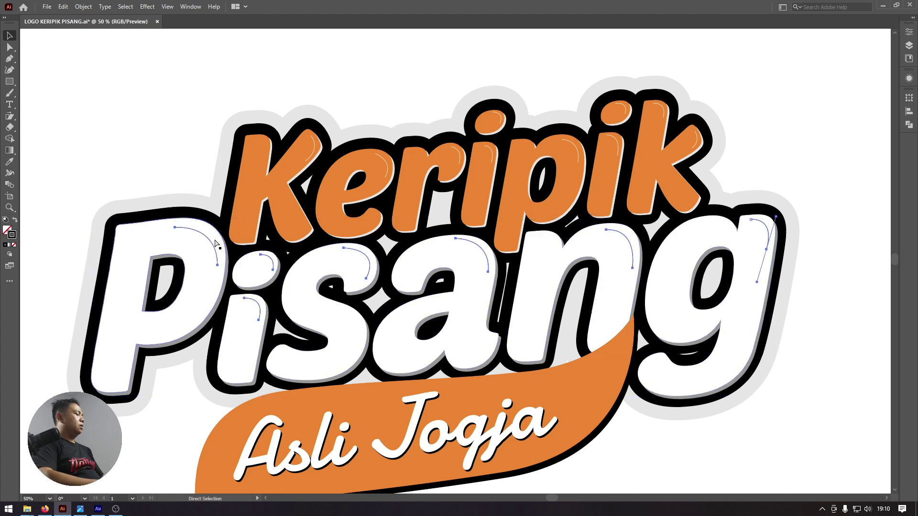
- Select every Keripik highlight curve from K to k and group them
{"action": "left_click", "coordinate": [313, 154]}
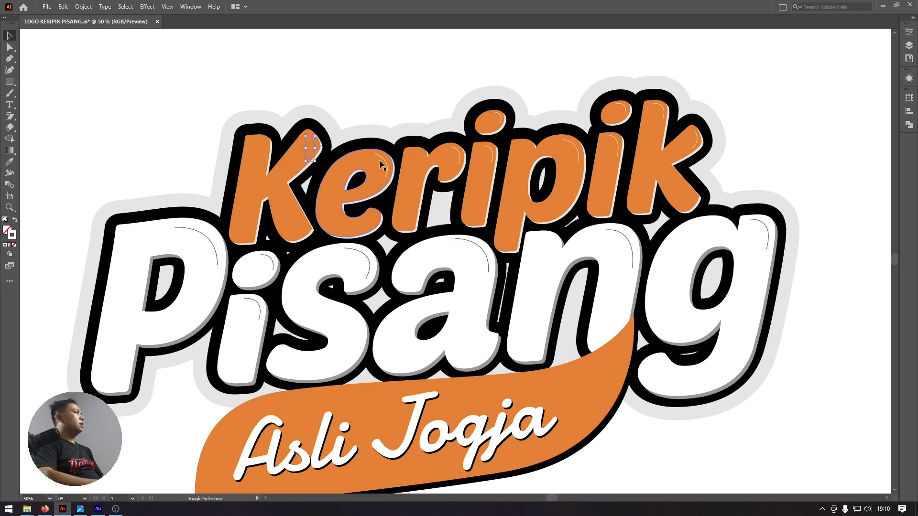
{"action": "left_click", "coordinate": [384, 162], "text": "shift"}
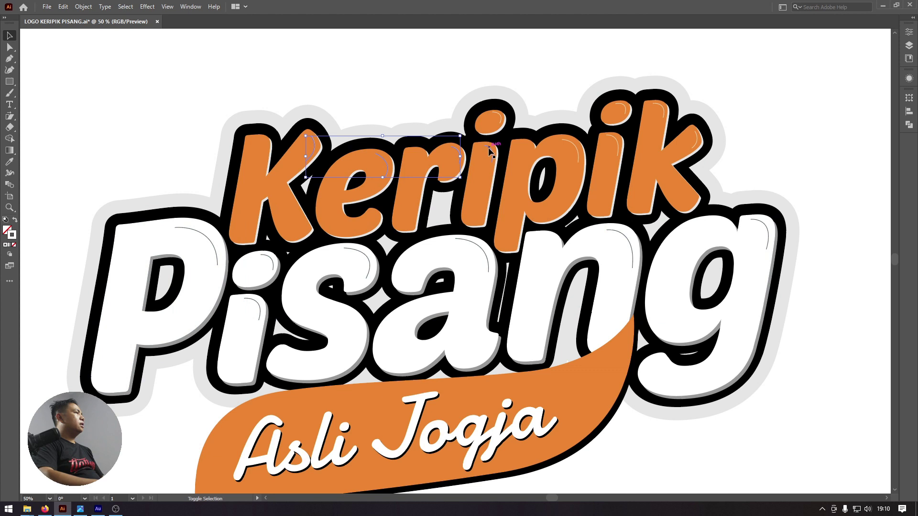
{"action": "left_click", "coordinate": [498, 117], "text": "shift"}
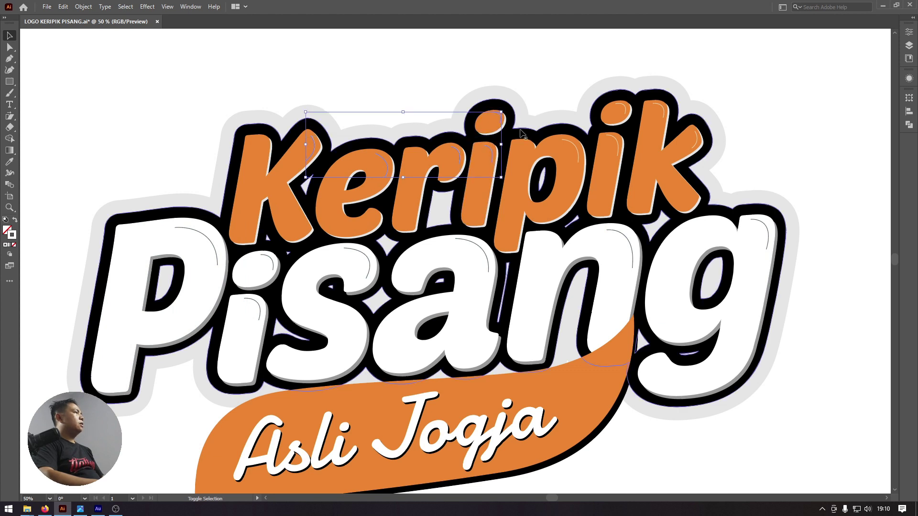
{"action": "left_click", "coordinate": [567, 143], "text": "shift"}
{"action": "left_click", "coordinate": [616, 142], "text": "shift"}
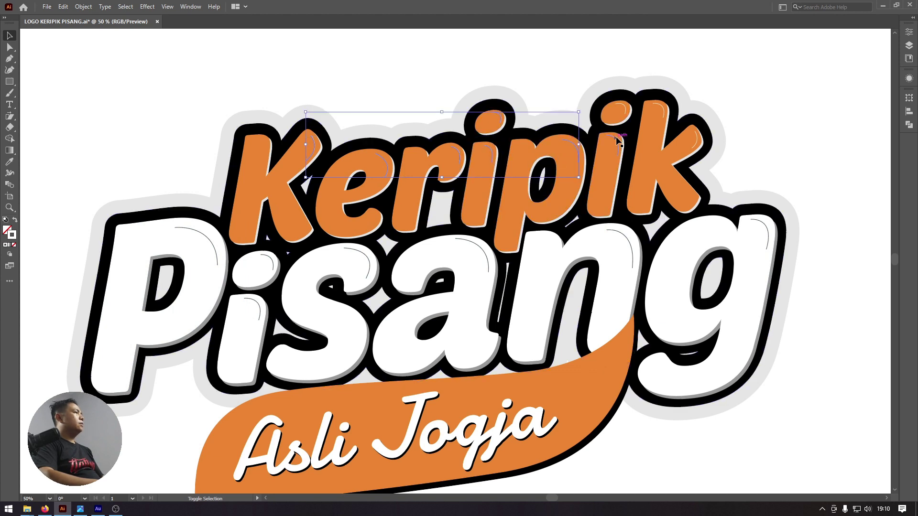
{"action": "left_click", "coordinate": [622, 107], "text": "shift"}
{"action": "left_click", "coordinate": [657, 105], "text": "shift"}
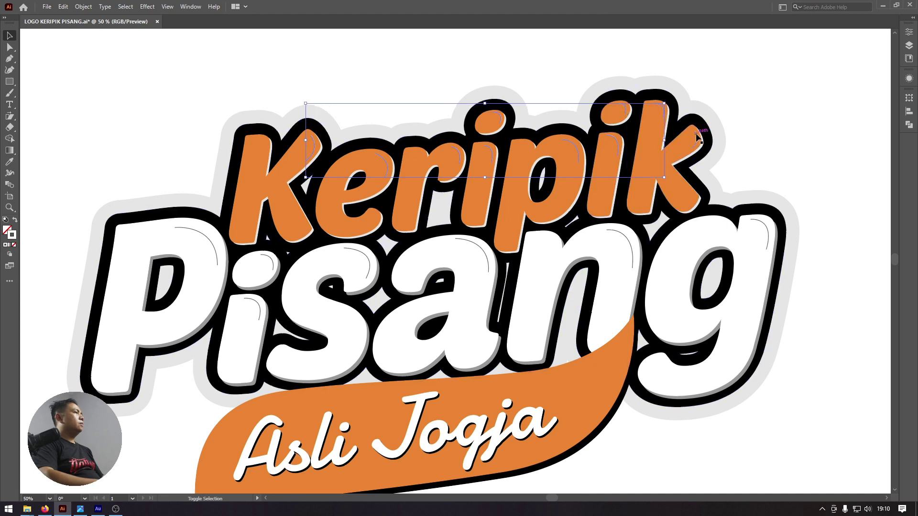
{"action": "key", "text": "ctrl+shift+a"}
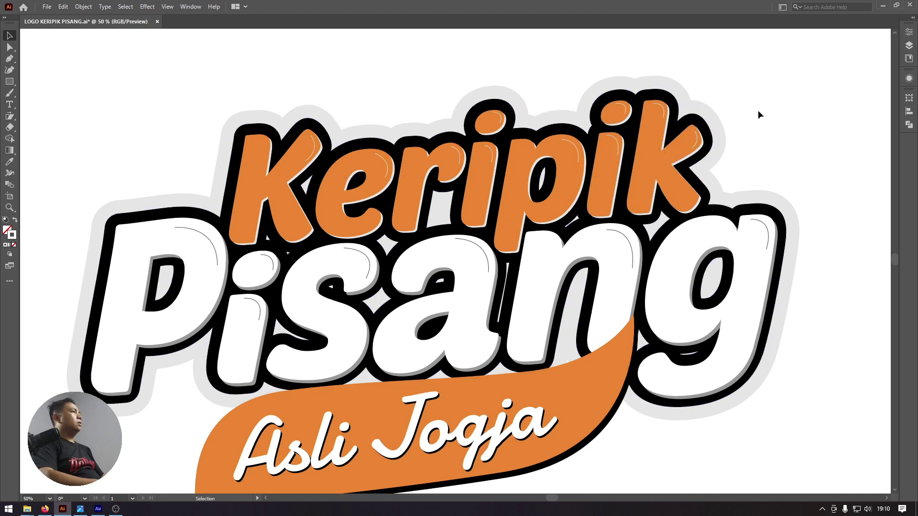
{"action": "left_click", "coordinate": [698, 141]}
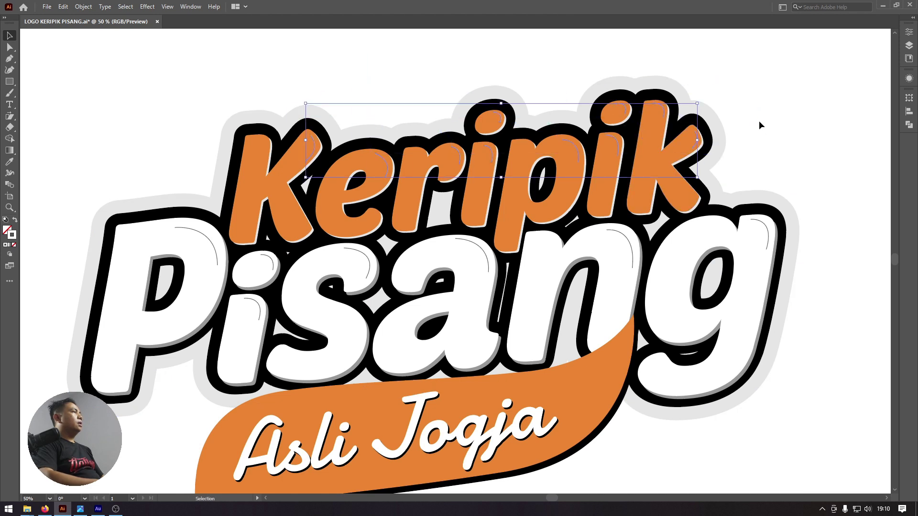
- Give the Keripik highlight strokes a tapered width profile
{"action": "left_click", "coordinate": [908, 32]}
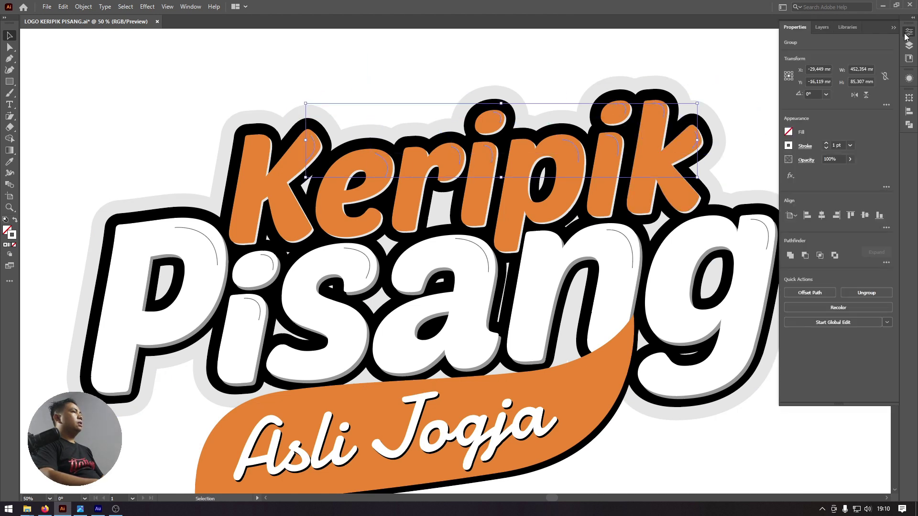
{"action": "left_click", "coordinate": [805, 147]}
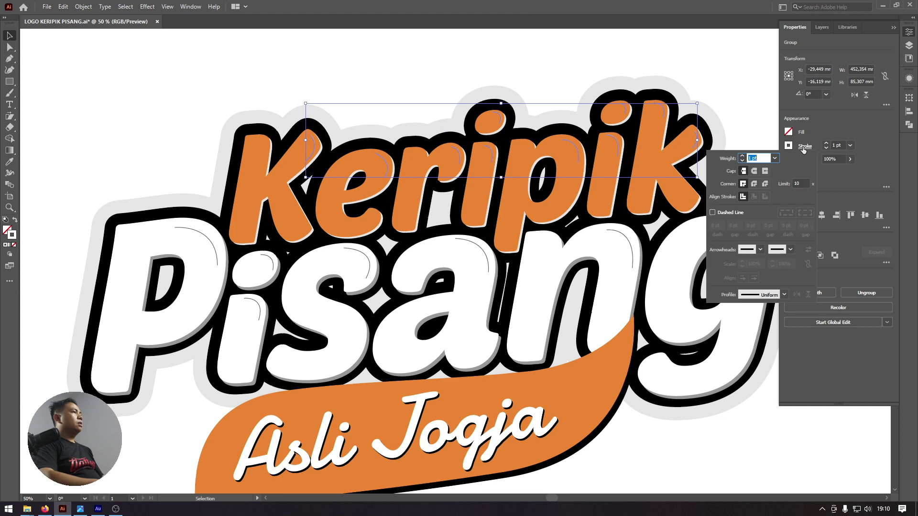
{"action": "left_click", "coordinate": [766, 295]}
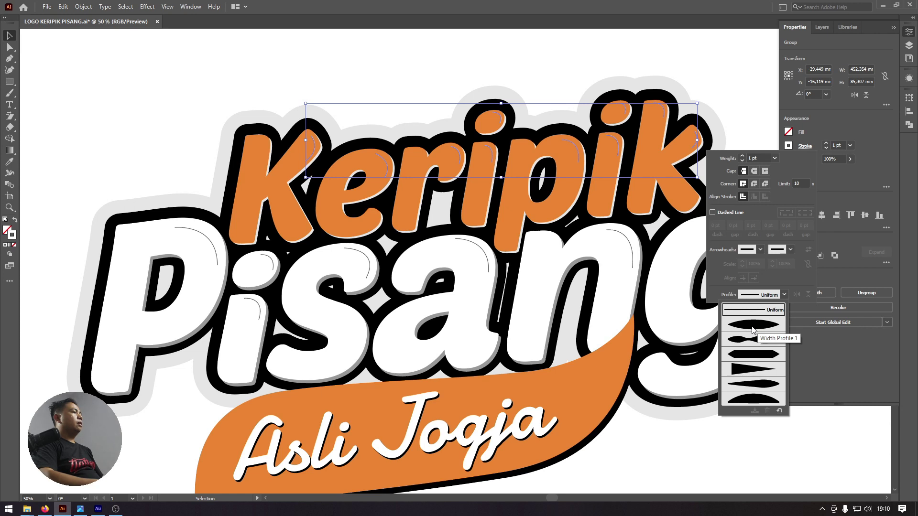
{"action": "left_click", "coordinate": [752, 327]}
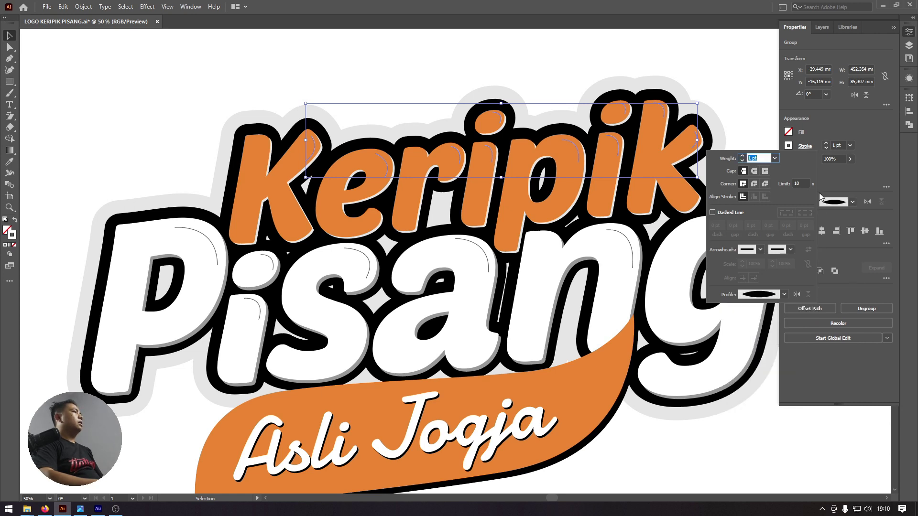
- Set the Keripik highlights' stroke weight to 11 pt after trying 10 and 12 pt
{"action": "left_click", "coordinate": [850, 145]}
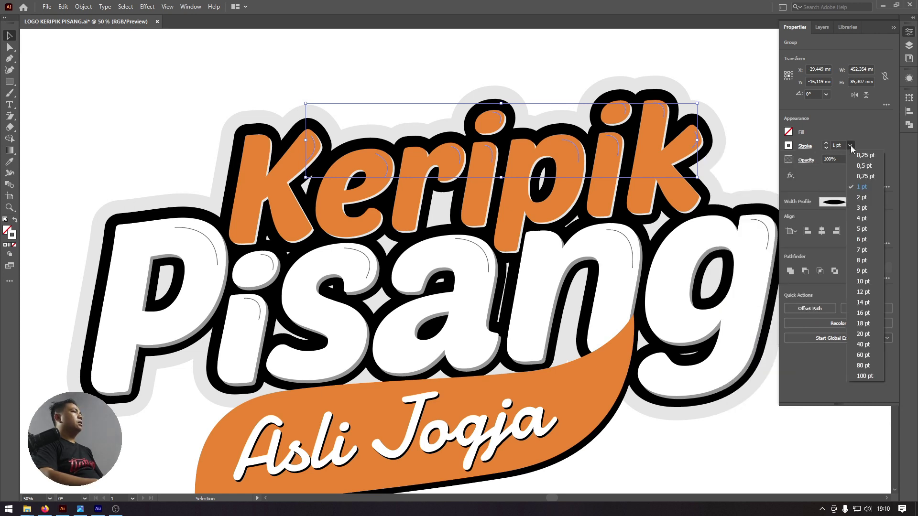
{"action": "left_click", "coordinate": [864, 282]}
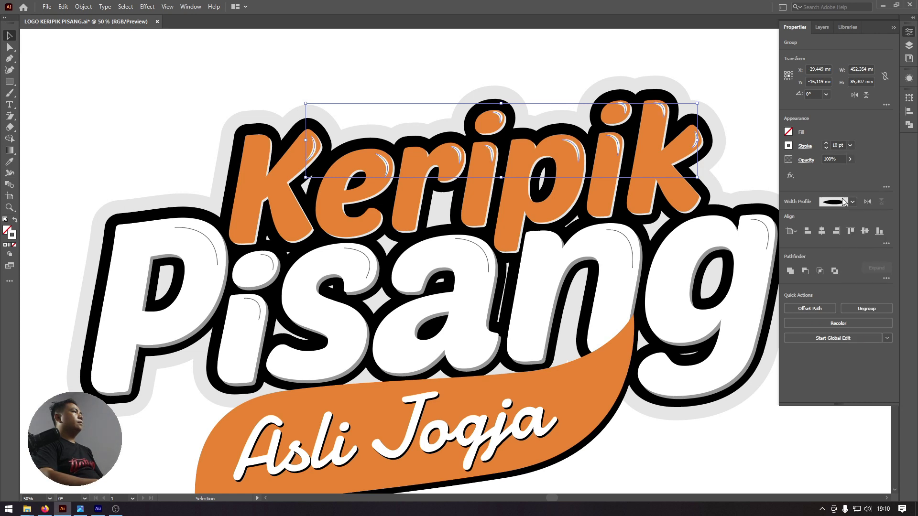
{"action": "left_click", "coordinate": [849, 146]}
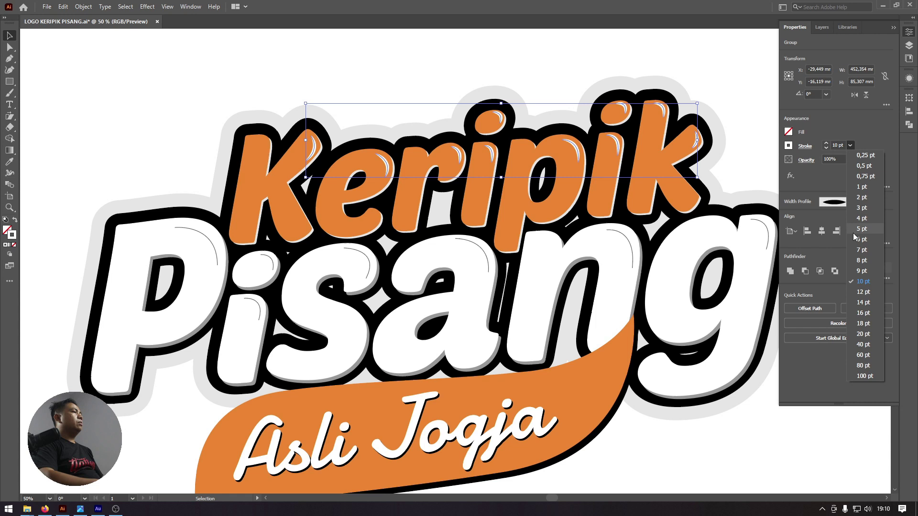
{"action": "left_click", "coordinate": [862, 292]}
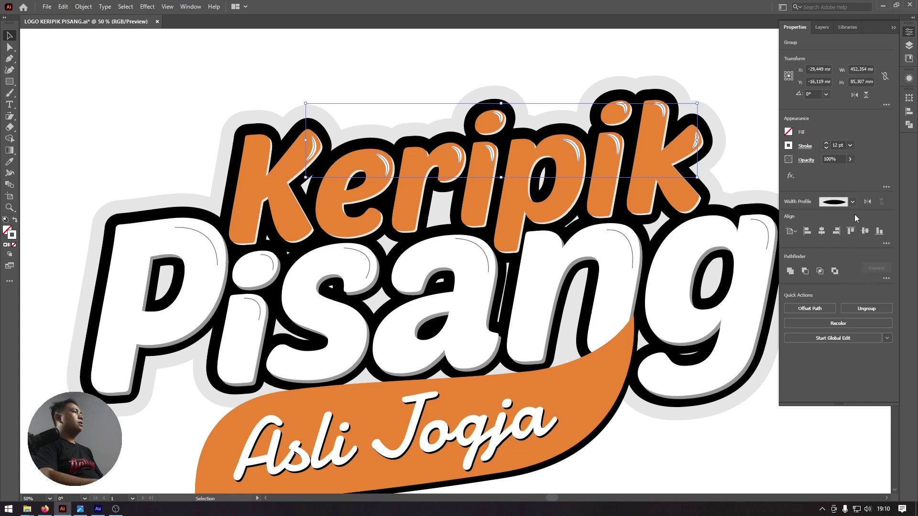
{"action": "left_click", "coordinate": [851, 146]}
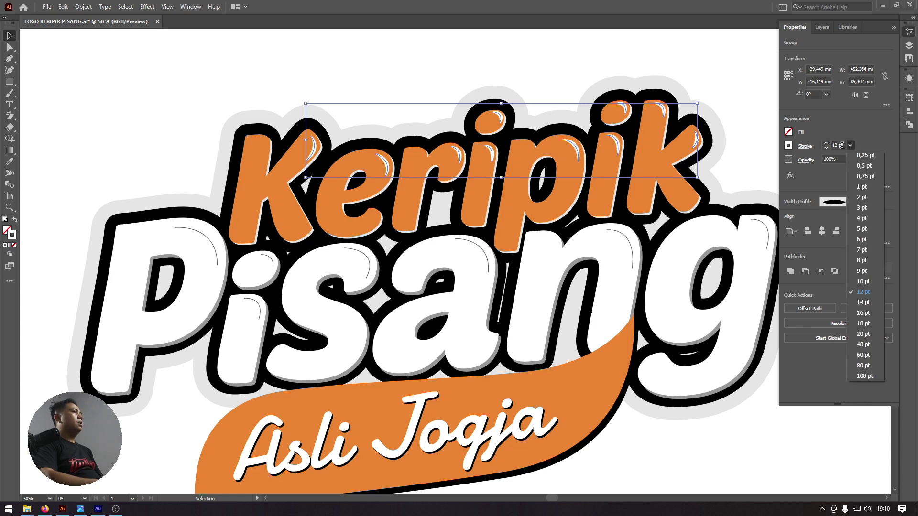
{"action": "left_click", "coordinate": [841, 146]}
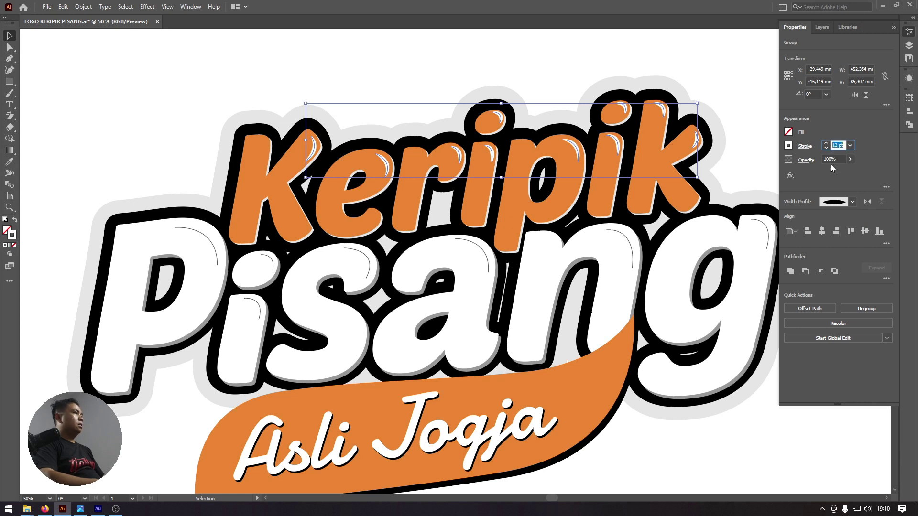
{"action": "type", "text": "11"}
{"action": "key", "text": "Return"}
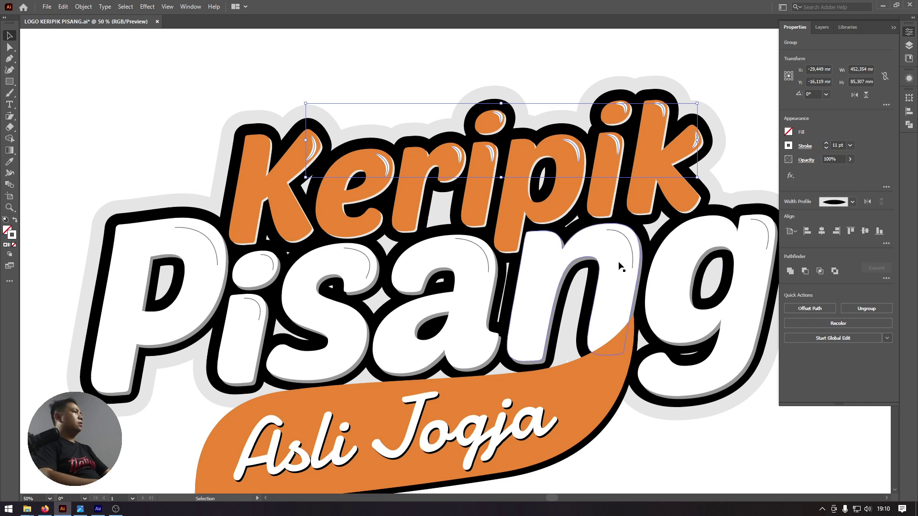
{"action": "left_click", "coordinate": [618, 234]}
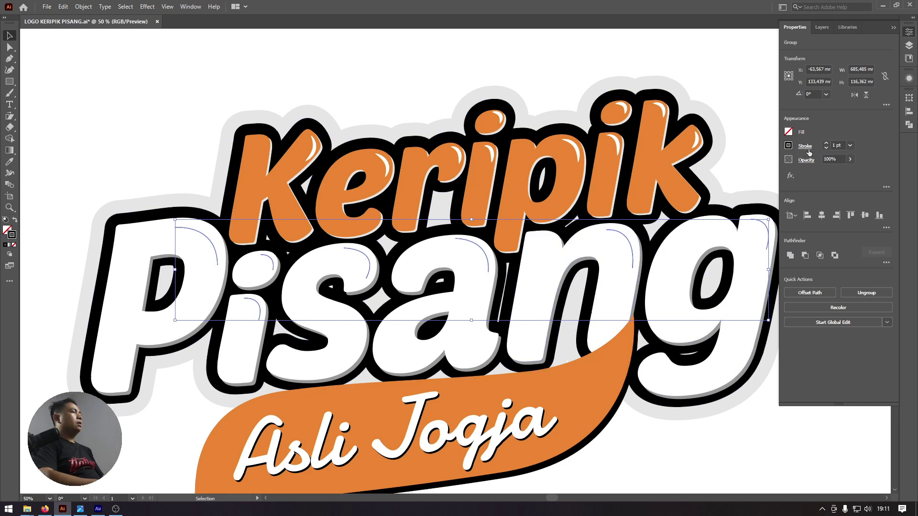
- Give Pisang's black highlight arcs a tapered width profile and a 16 pt stroke weight
{"action": "left_click", "coordinate": [811, 146]}
{"action": "left_click", "coordinate": [775, 296]}
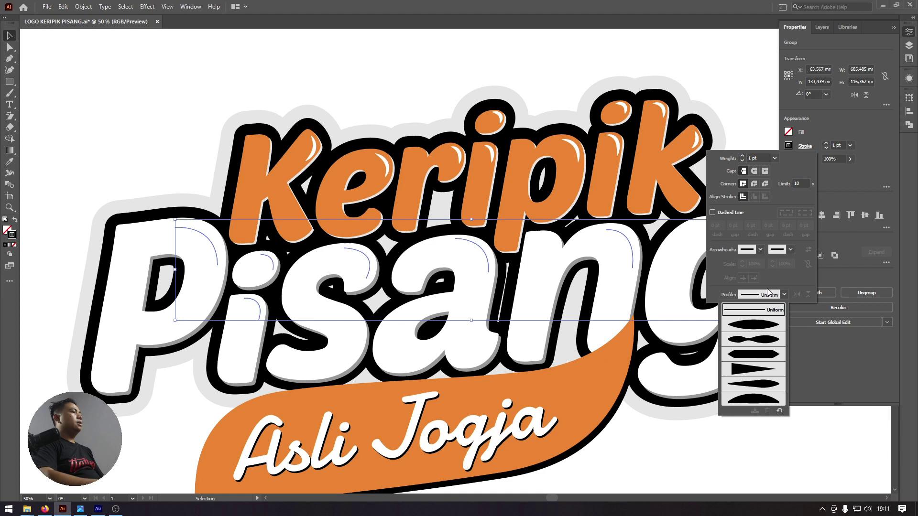
{"action": "left_click", "coordinate": [766, 328]}
{"action": "left_click", "coordinate": [851, 147]}
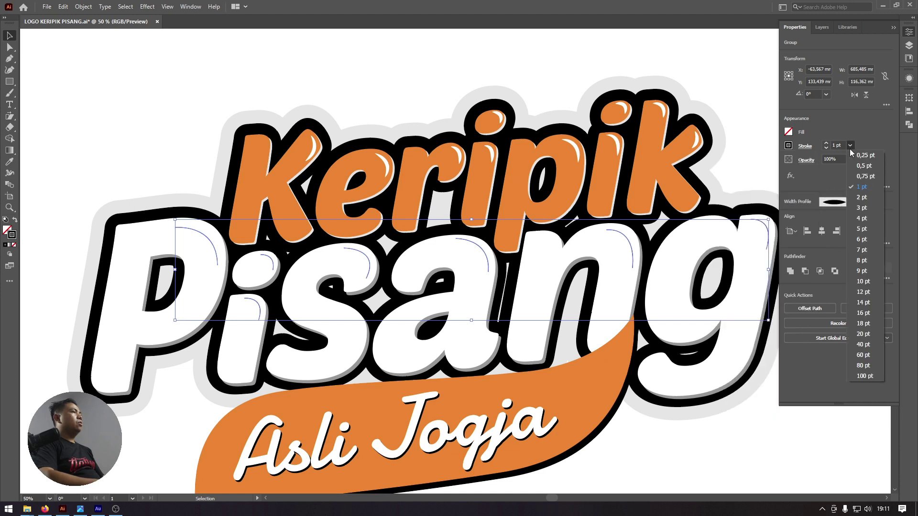
{"action": "left_click", "coordinate": [868, 302]}
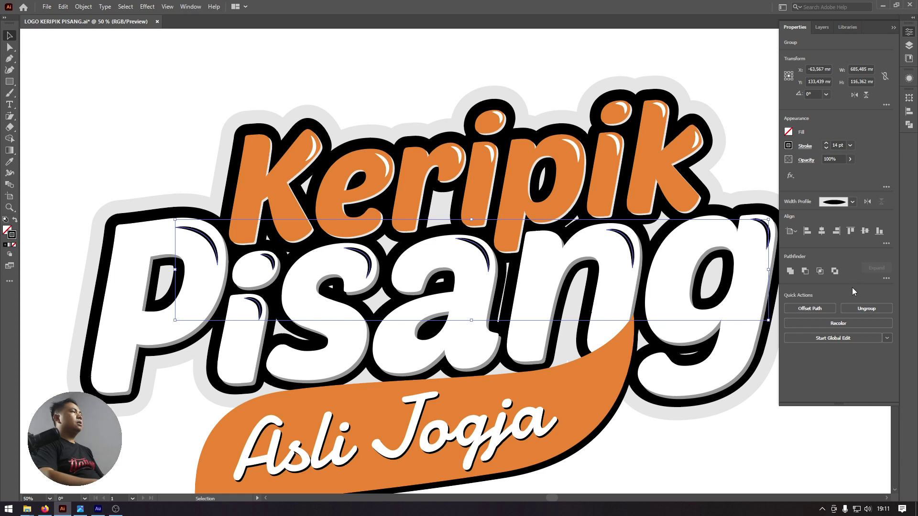
{"action": "left_click", "coordinate": [851, 146]}
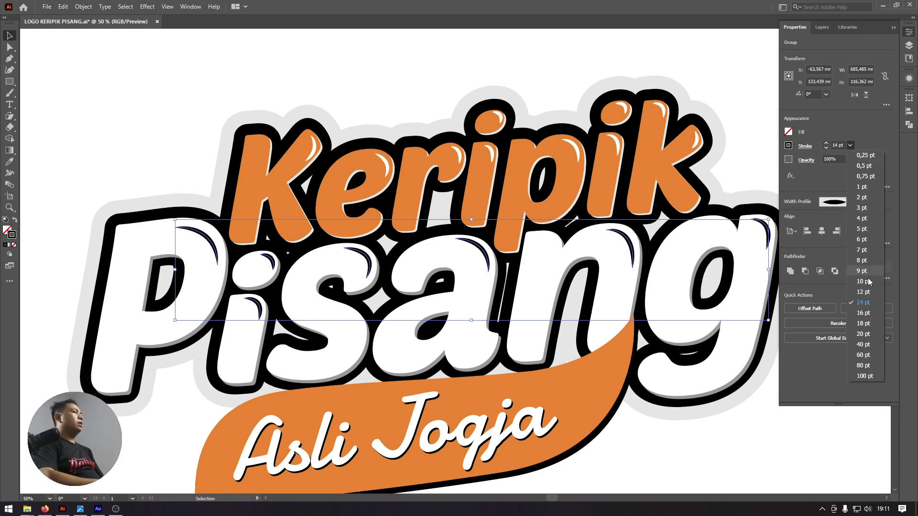
{"action": "left_click", "coordinate": [864, 302]}
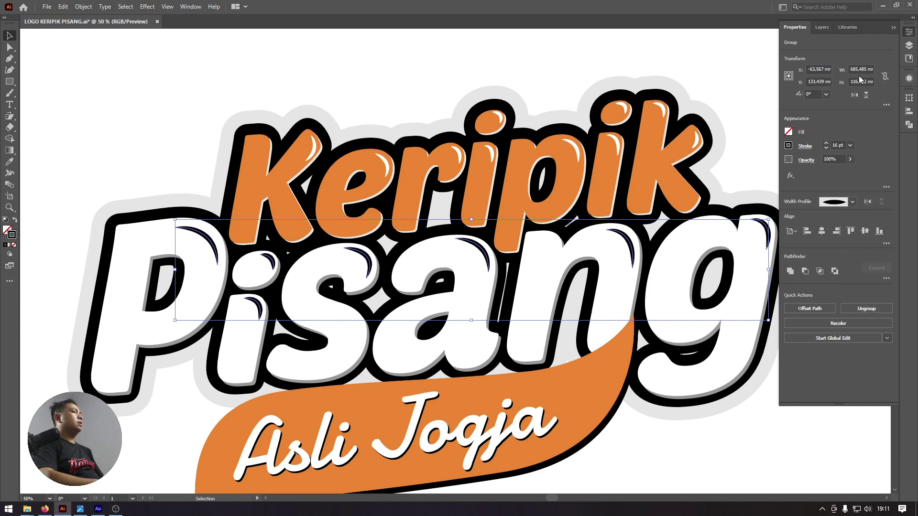
{"action": "left_click", "coordinate": [893, 28]}
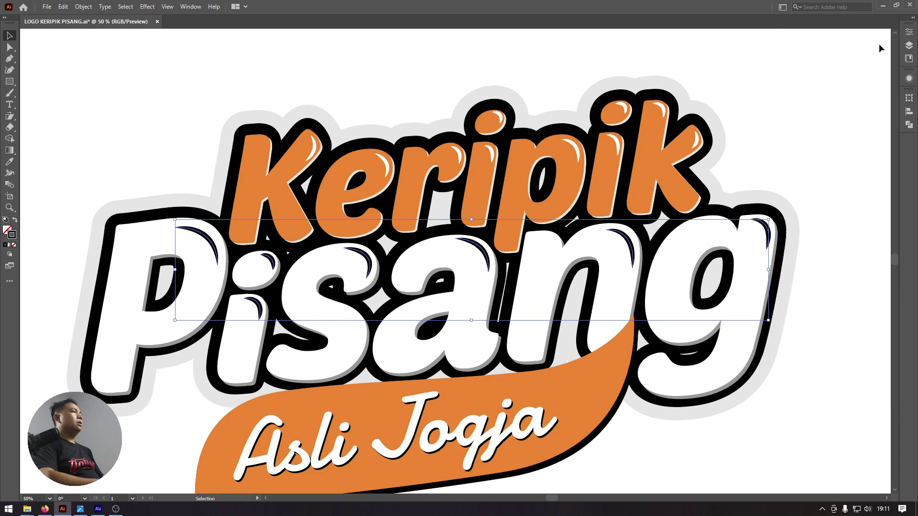
- Convert Pisang's highlight strokes to filled shapes with Object > Path > Outline Stroke
{"action": "key", "text": "ctrl+minus"}
{"action": "key", "text": "ctrl+minus"}
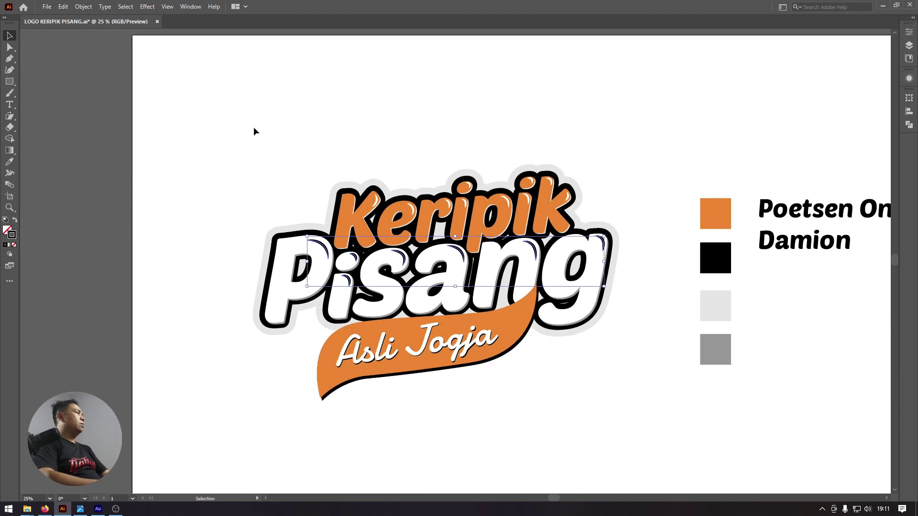
{"action": "left_click", "coordinate": [254, 132]}
{"action": "left_click_drag", "start_coordinate": [252, 142], "coordinate": [273, 120]}
{"action": "left_click_drag", "start_coordinate": [512, 255], "coordinate": [530, 266]}
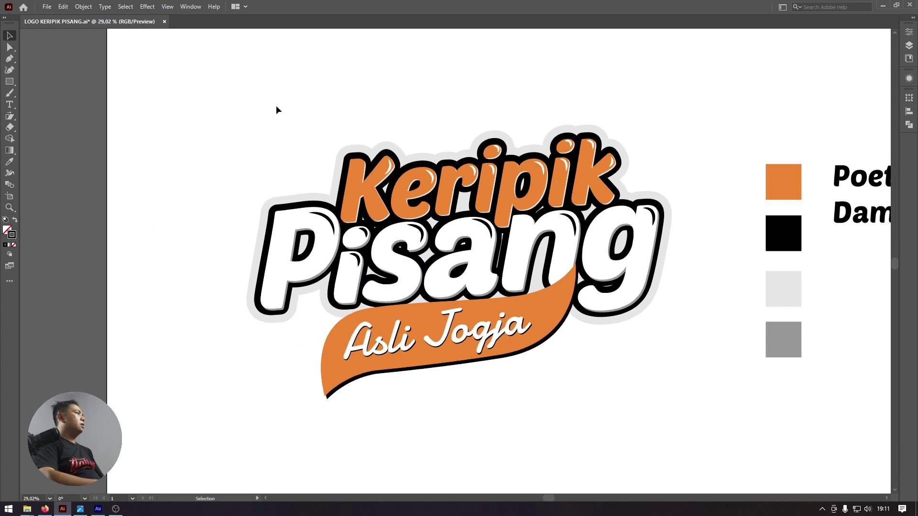
{"action": "left_click", "coordinate": [574, 221]}
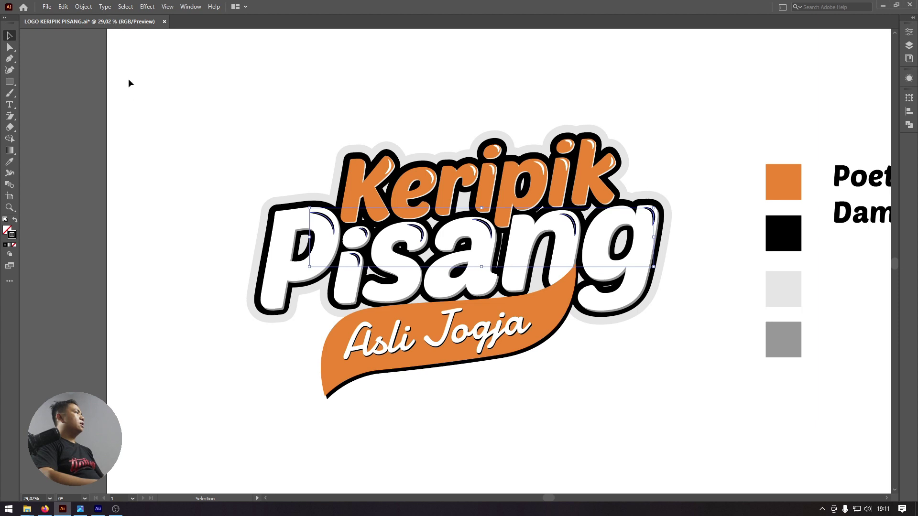
{"action": "left_click", "coordinate": [103, 8]}
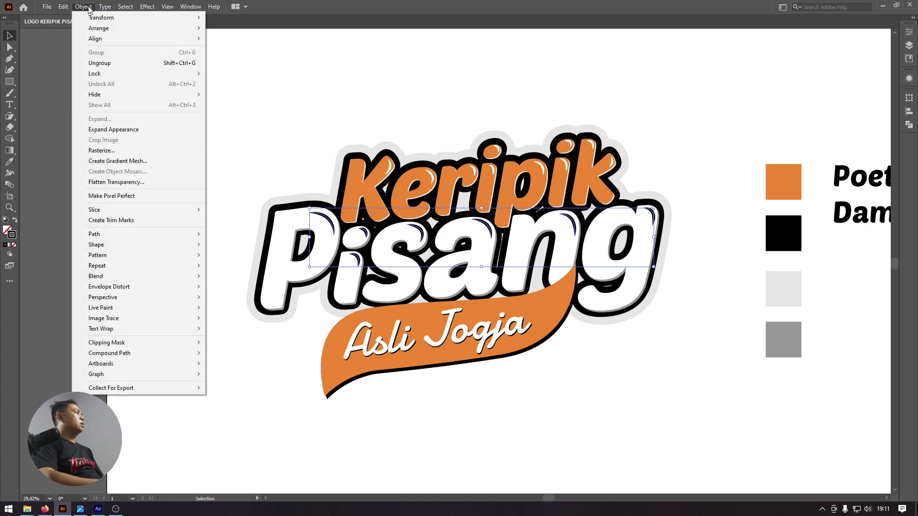
{"action": "mouse_move", "coordinate": [93, 234]}
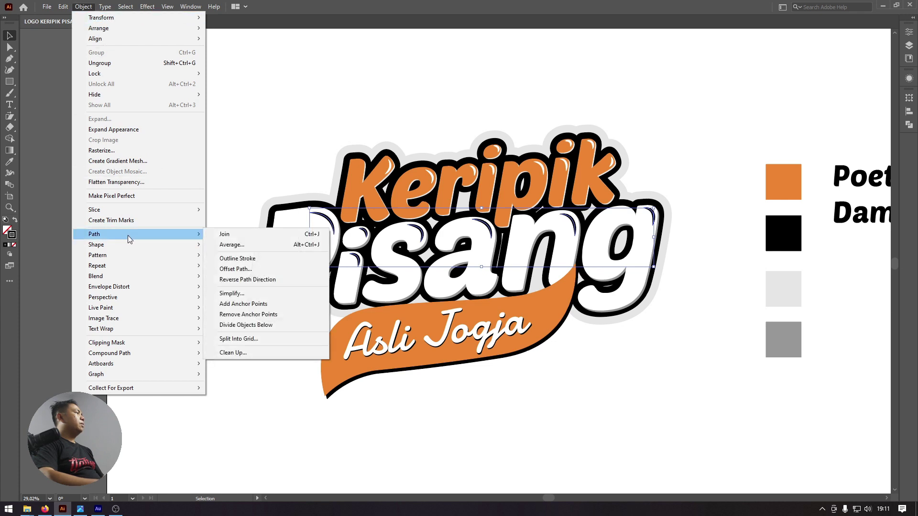
{"action": "left_click", "coordinate": [265, 260]}
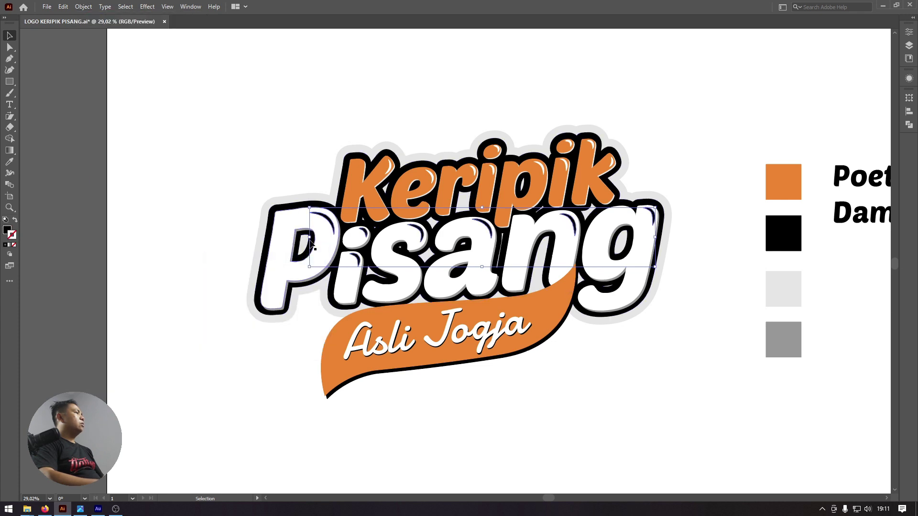
- Outline the Keripik highlight strokes the same way, then clear the selection
{"action": "left_click", "coordinate": [390, 165]}
{"action": "left_click", "coordinate": [83, 6]}
{"action": "mouse_move", "coordinate": [94, 234]}
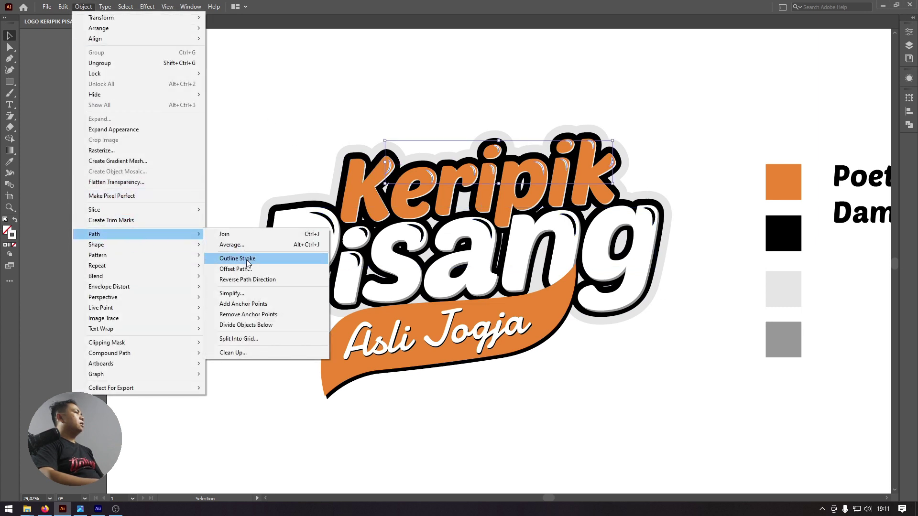
{"action": "left_click", "coordinate": [248, 261]}
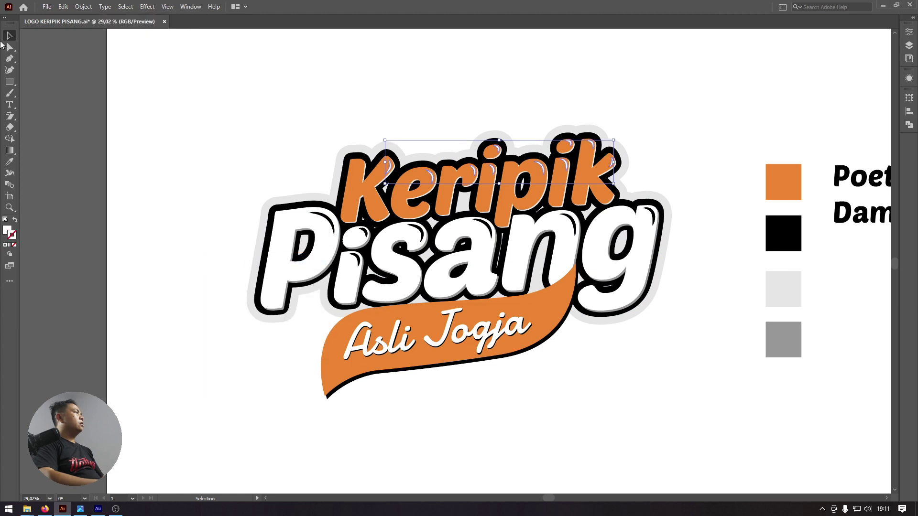
{"action": "left_click", "coordinate": [53, 57]}
- Draw a curved leaf-shaped highlight along the orange banner's left end with the Pen tool
{"action": "scroll", "coordinate": [305, 109], "scroll_direction": "right", "scroll_amount": 1}
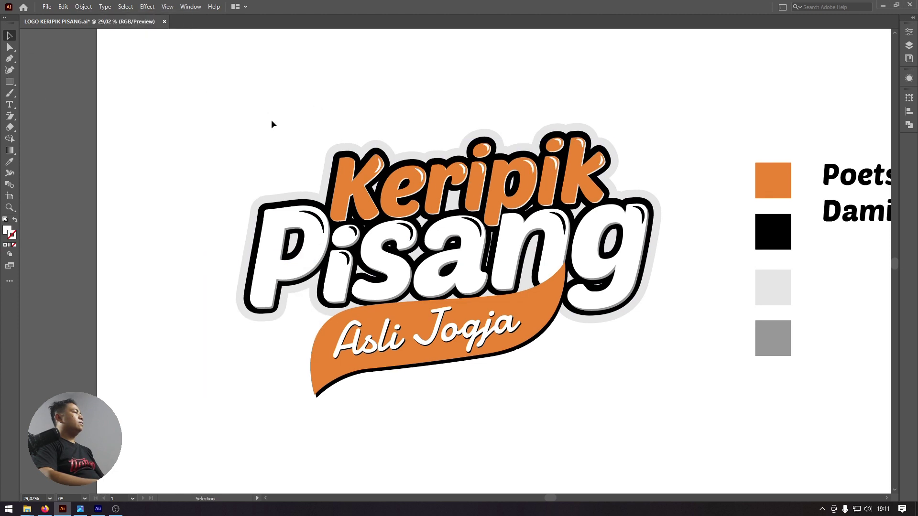
{"action": "scroll", "coordinate": [468, 234], "scroll_direction": "up", "scroll_amount": 2}
{"action": "scroll", "coordinate": [469, 234], "scroll_direction": "up", "scroll_amount": 1}
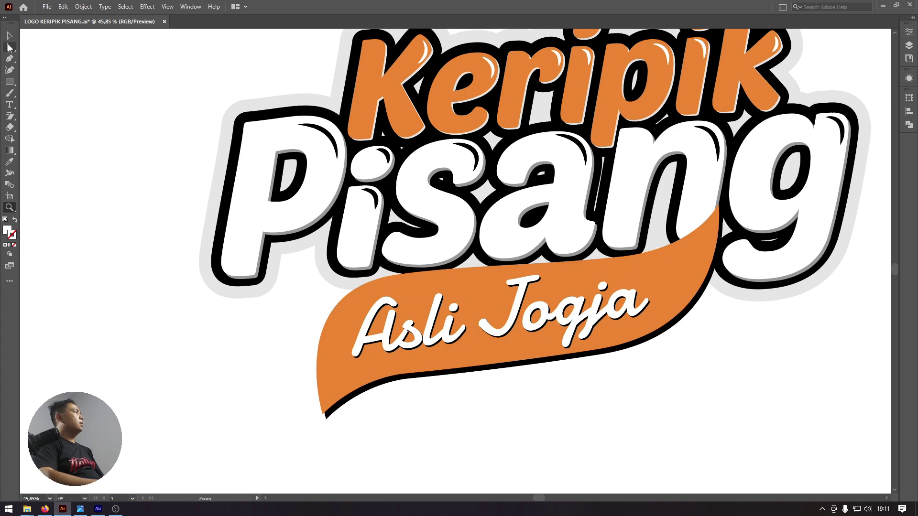
{"action": "left_click", "coordinate": [9, 59]}
{"action": "left_click", "coordinate": [410, 282]}
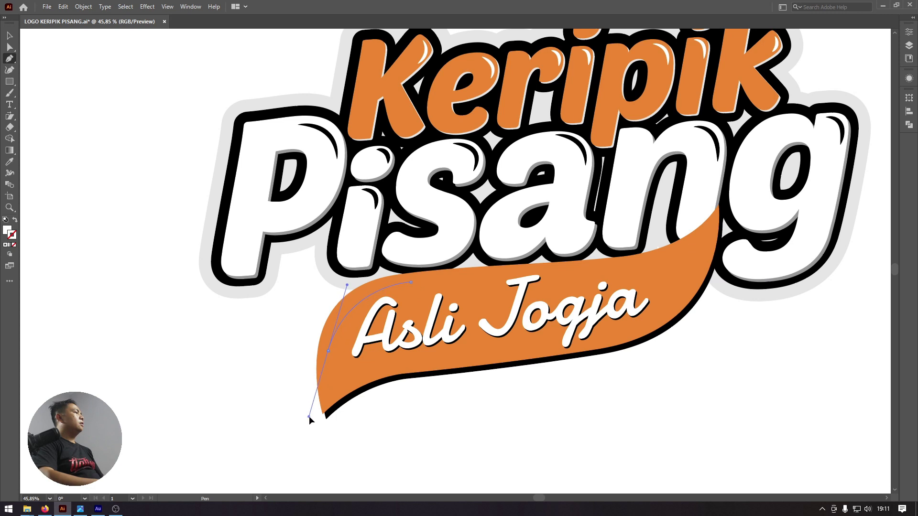
{"action": "left_click_drag", "start_coordinate": [315, 415], "coordinate": [319, 415]}
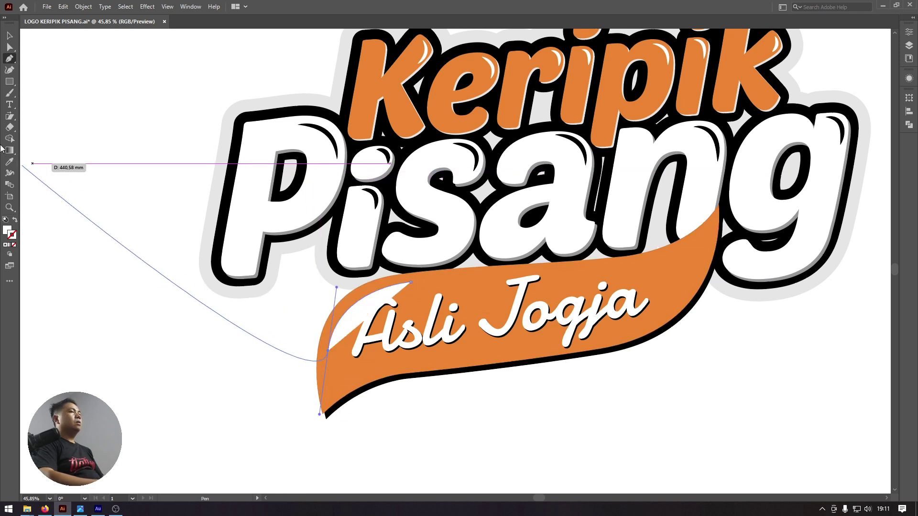
{"action": "key", "text": "v"}
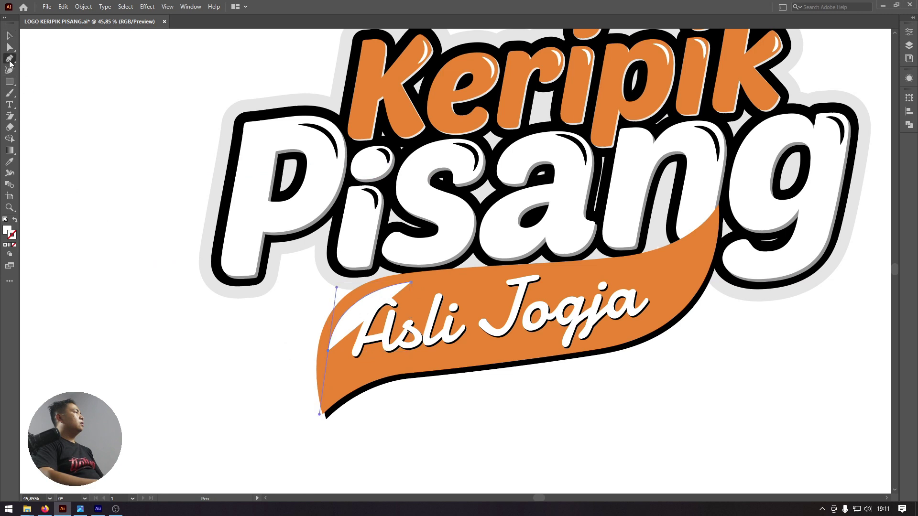
- Draw a matching highlight at the banner's right end, then make both white outlines with no fill
{"action": "left_click", "coordinate": [703, 237]}
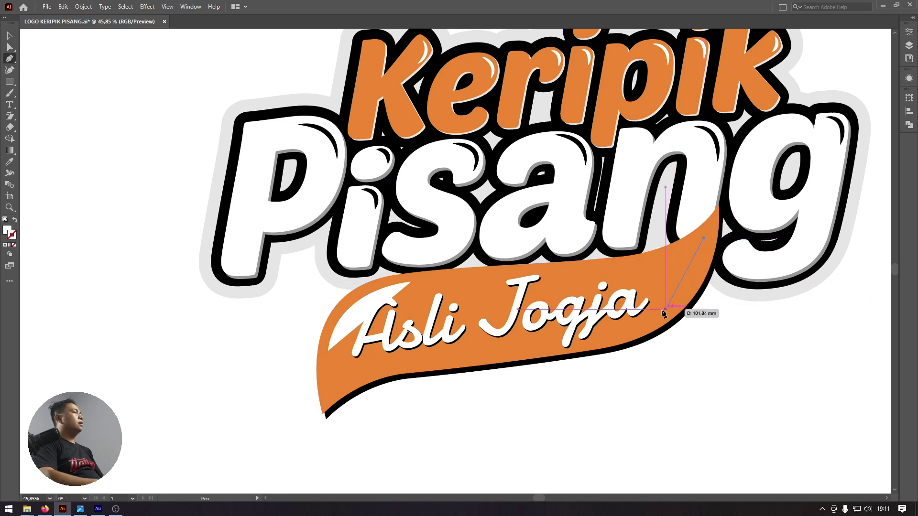
{"action": "left_click_drag", "start_coordinate": [653, 316], "coordinate": [612, 357]}
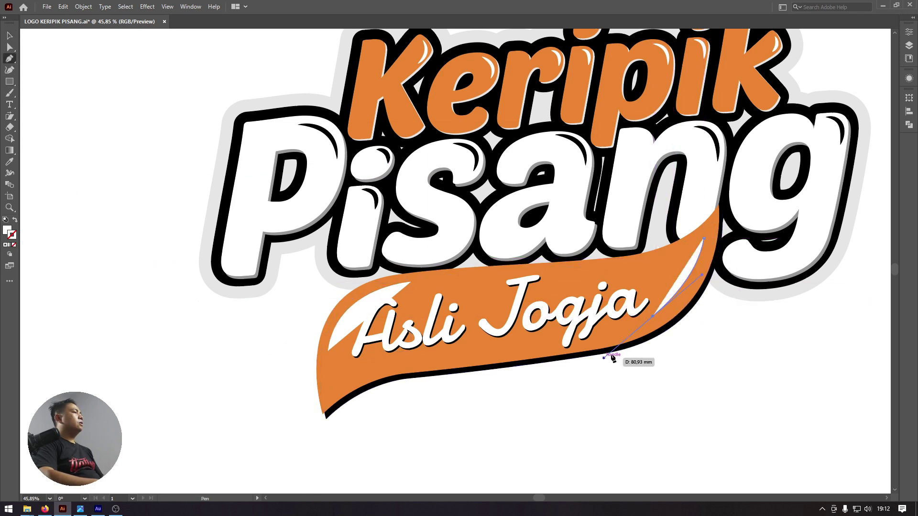
{"action": "key", "text": "ctrl+z"}
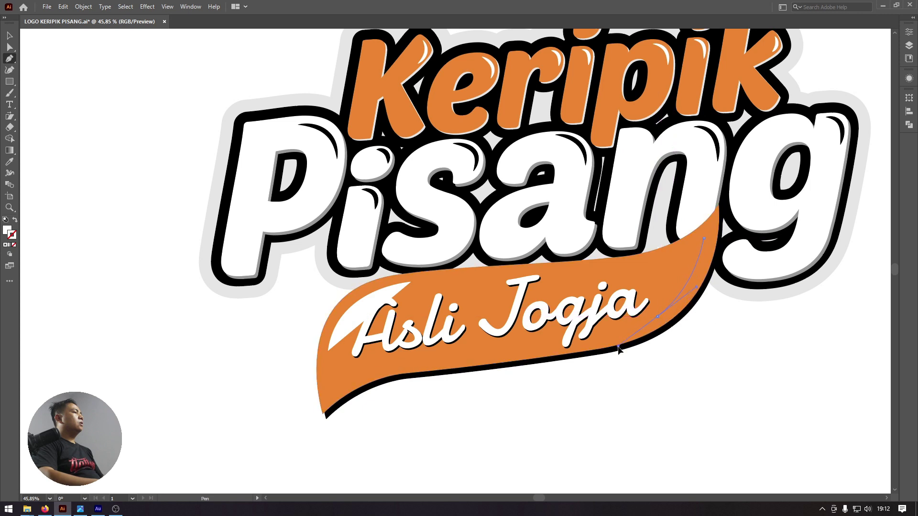
{"action": "key", "text": "v"}
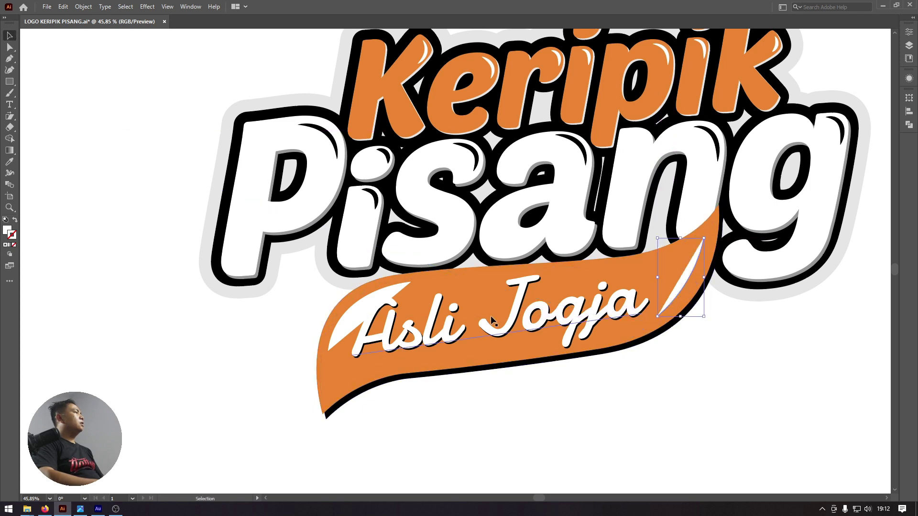
{"action": "left_click", "coordinate": [336, 317], "text": "shift"}
{"action": "left_click", "coordinate": [15, 220]}
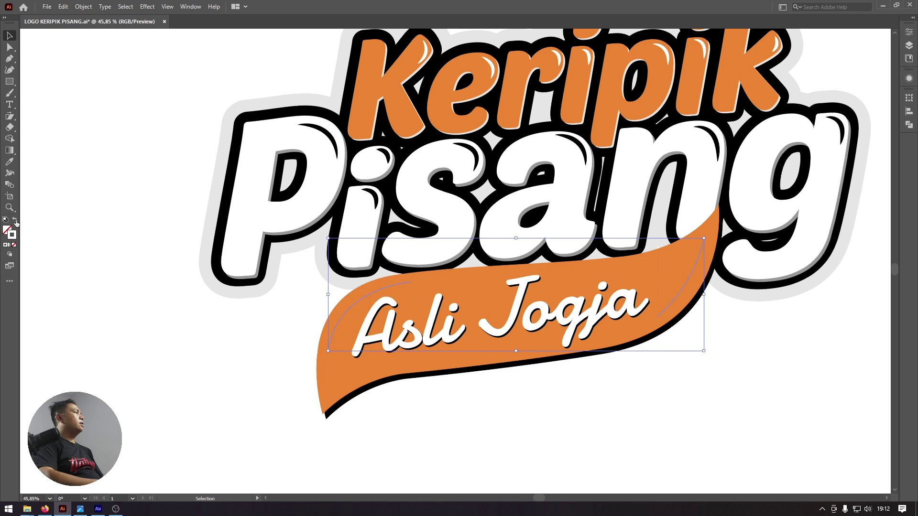
- Apply Width Profile 1 to the white banner highlights and raise their stroke weight to 12 pt
{"action": "left_click", "coordinate": [910, 33]}
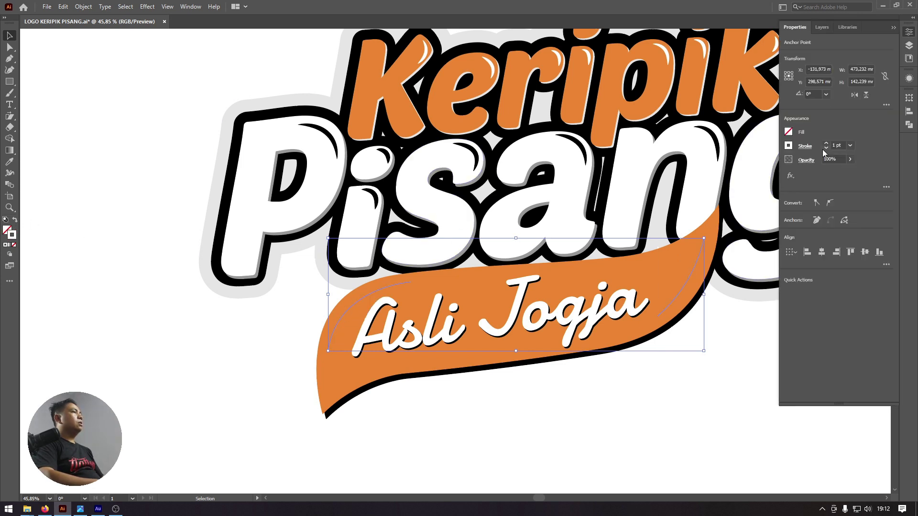
{"action": "left_click", "coordinate": [850, 146]}
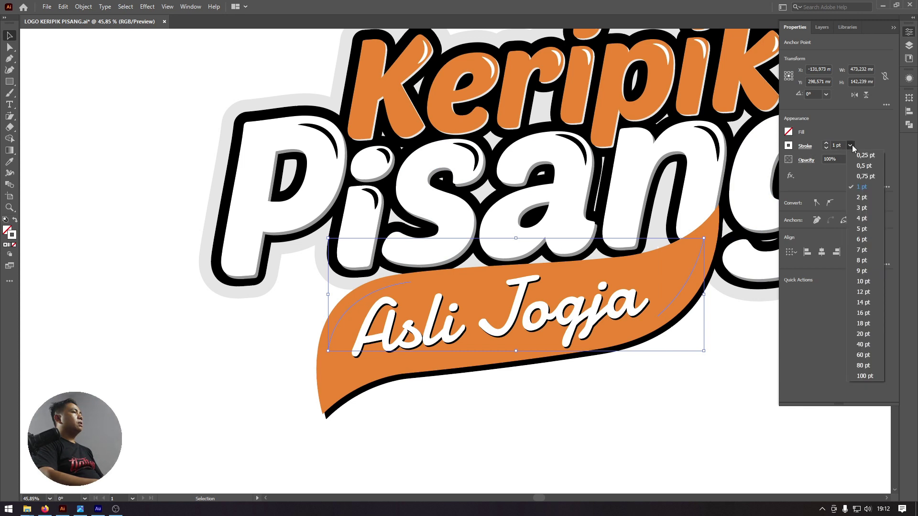
{"action": "left_click", "coordinate": [863, 260]}
{"action": "left_click", "coordinate": [807, 160]}
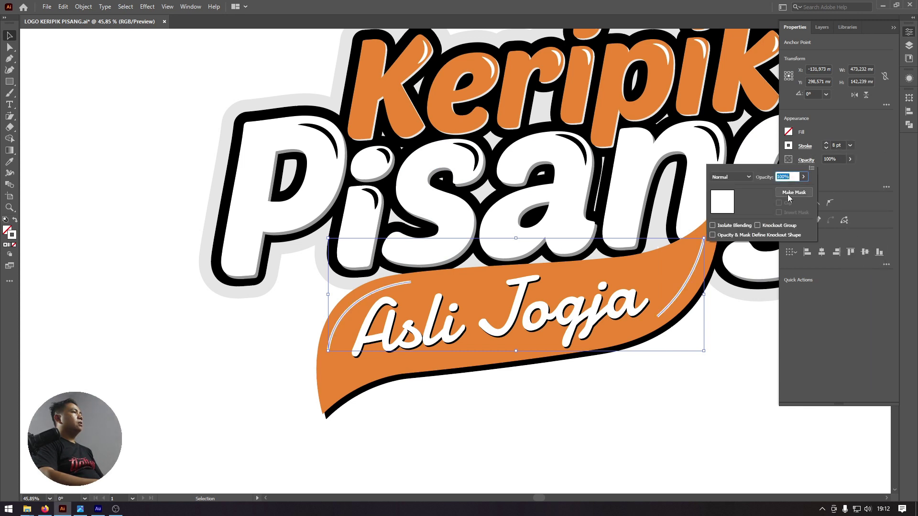
{"action": "left_click", "coordinate": [806, 147]}
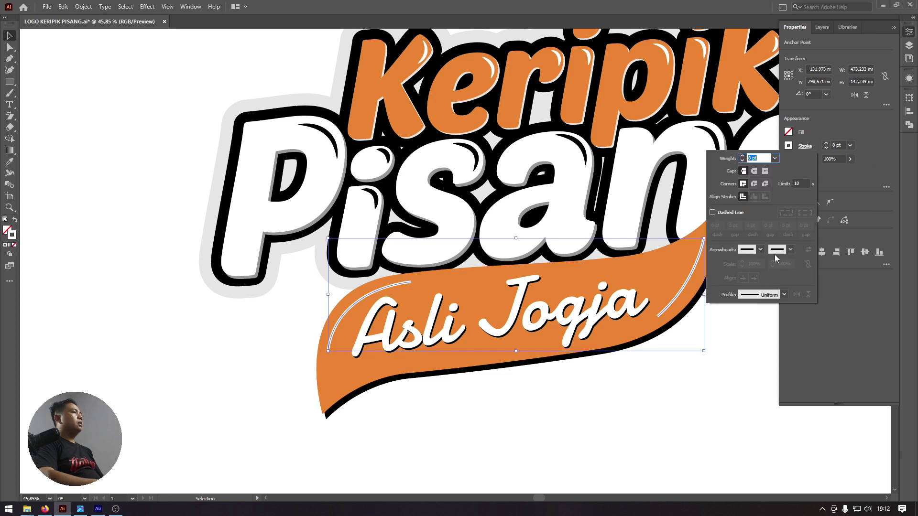
{"action": "left_click", "coordinate": [760, 295]}
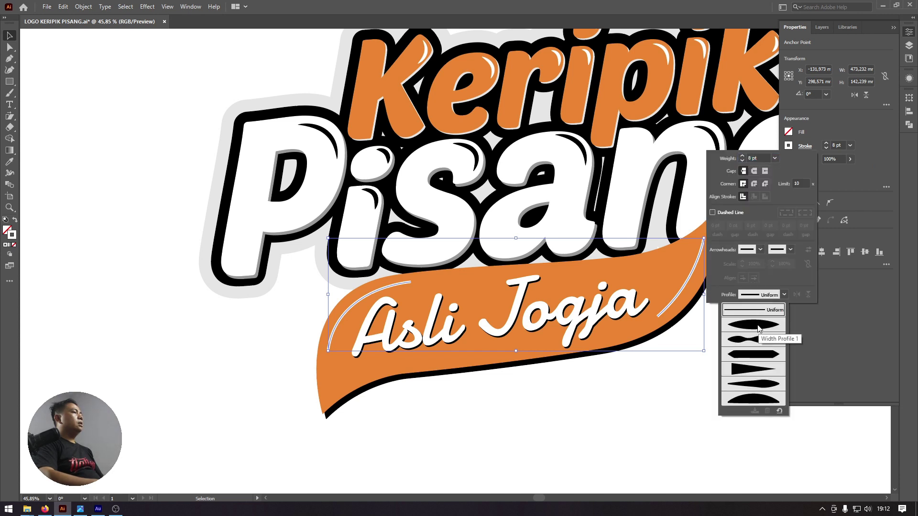
{"action": "left_click", "coordinate": [757, 327]}
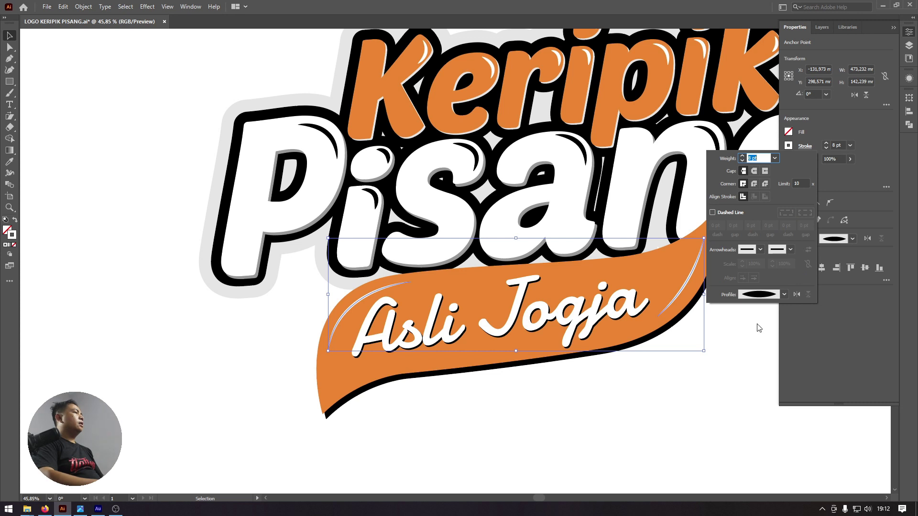
{"action": "left_click", "coordinate": [850, 146]}
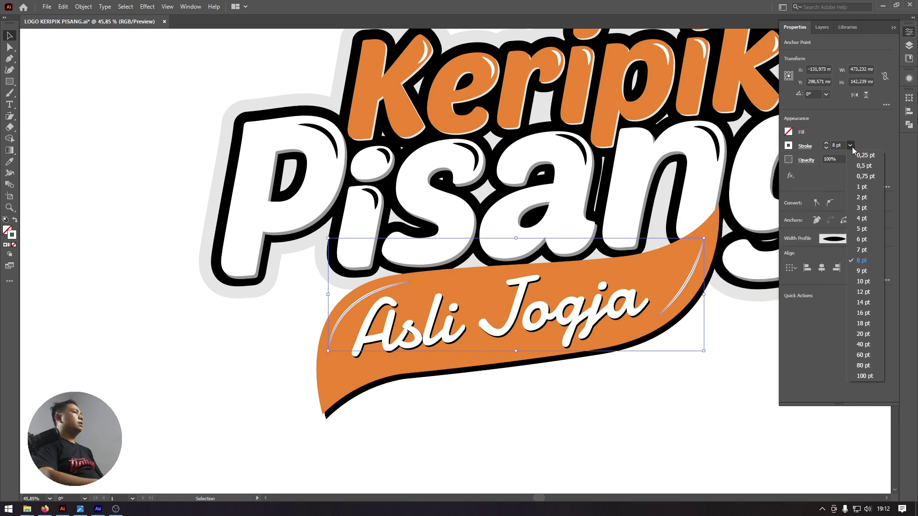
{"action": "left_click", "coordinate": [861, 272]}
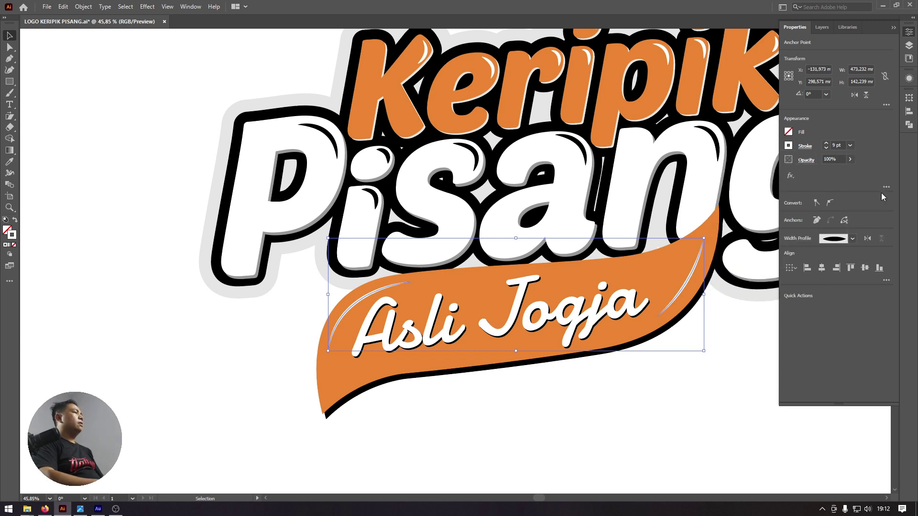
{"action": "left_click", "coordinate": [850, 145]}
{"action": "left_click", "coordinate": [863, 292]}
{"action": "left_click", "coordinate": [707, 389]}
- Nudge the right banner highlight's top and bottom anchors slightly right to follow the edge
{"action": "key", "text": "ctrl+minus"}
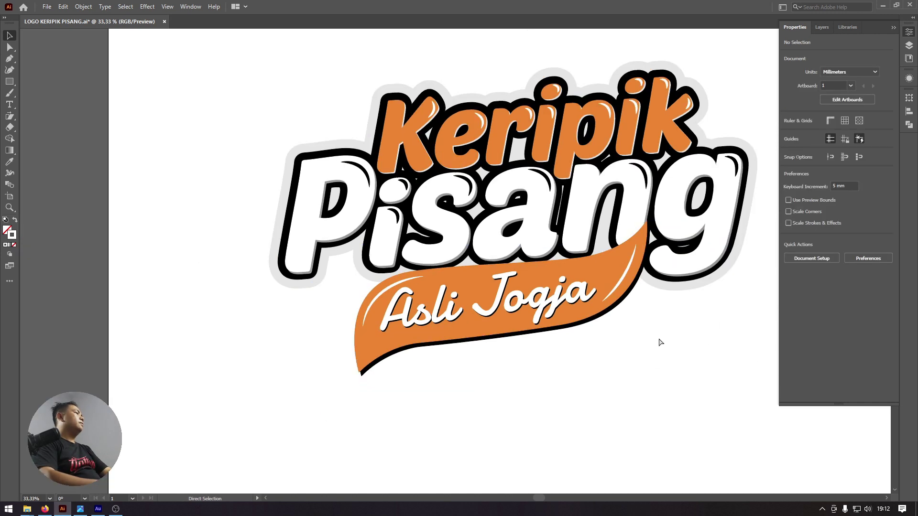
{"action": "key", "text": "ctrl+minus"}
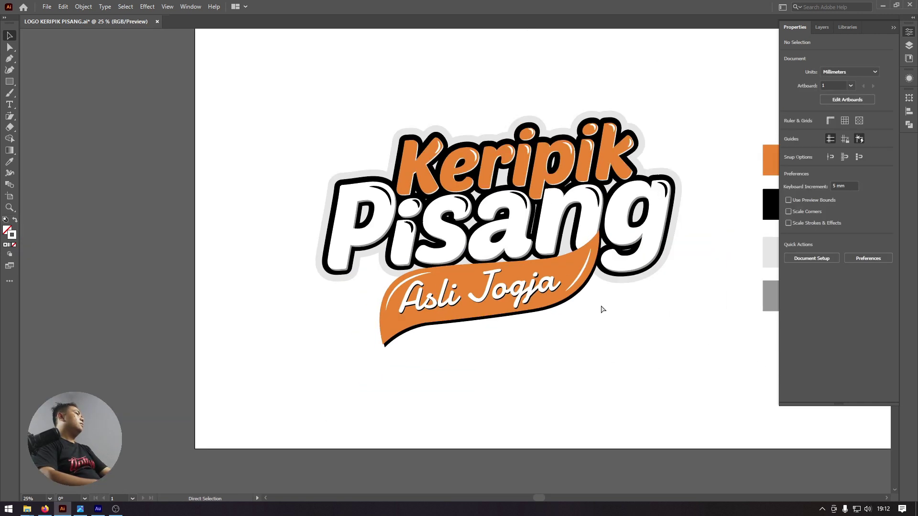
{"action": "key", "text": "ctrl+plus"}
{"action": "key", "text": "ctrl+plus"}
{"action": "key", "text": "ctrl+plus"}
{"action": "key", "text": "a"}
{"action": "left_click_drag", "start_coordinate": [519, 265], "coordinate": [166, 244]}
{"action": "left_click_drag", "start_coordinate": [435, 192], "coordinate": [439, 191]}
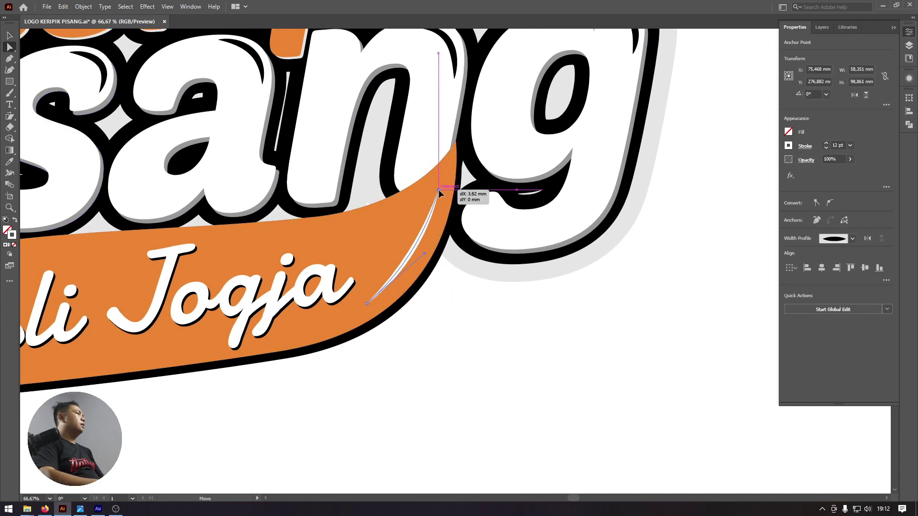
{"action": "left_click_drag", "start_coordinate": [366, 303], "coordinate": [371, 304]}
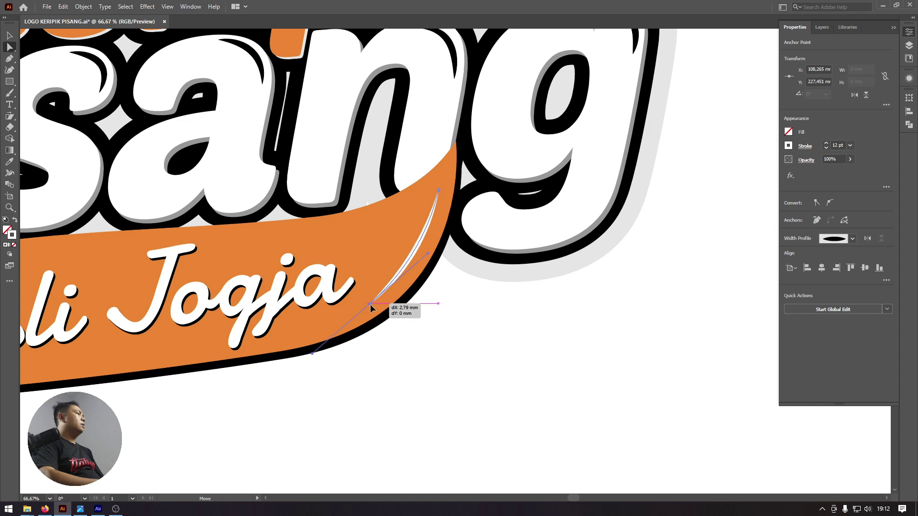
- Pull the left banner highlight's top anchor further left so it hugs the banner edge
{"action": "left_click", "coordinate": [9, 36]}
{"action": "scroll", "coordinate": [430, 263], "scroll_direction": "left", "scroll_amount": 5}
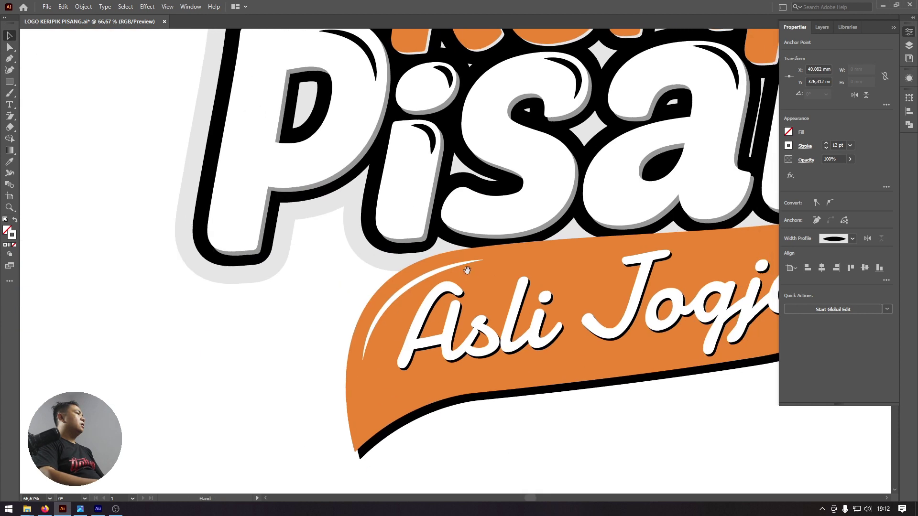
{"action": "scroll", "coordinate": [454, 268], "scroll_direction": "left", "scroll_amount": 2}
{"action": "left_click", "coordinate": [463, 265]}
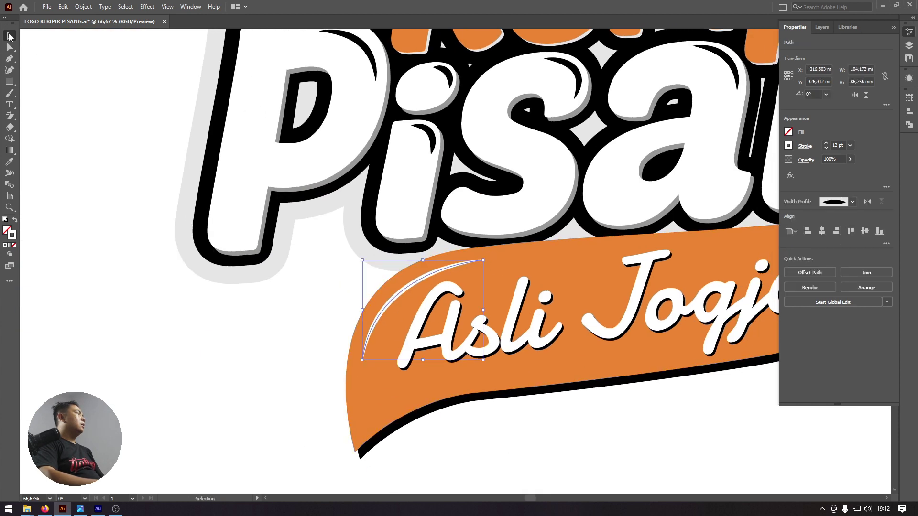
{"action": "left_click", "coordinate": [9, 47]}
{"action": "left_click_drag", "start_coordinate": [481, 261], "coordinate": [381, 271]}
{"action": "left_click", "coordinate": [9, 36]}
{"action": "left_click", "coordinate": [164, 268]}
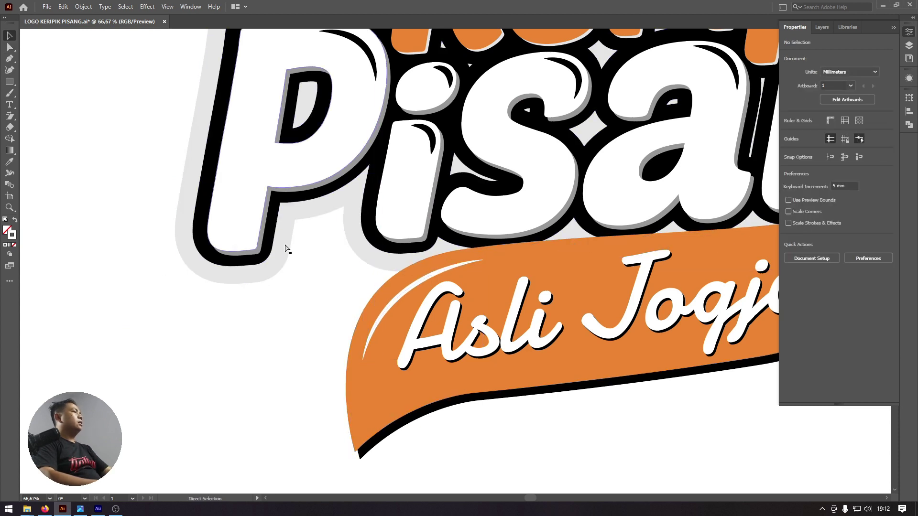
- Convert both white banner highlight strokes into filled shapes with Outline Stroke
{"action": "scroll", "coordinate": [287, 249], "scroll_direction": "down", "scroll_amount": 3, "text": "alt"}
{"action": "scroll", "coordinate": [421, 261], "scroll_direction": "up", "scroll_amount": 1, "text": "alt"}
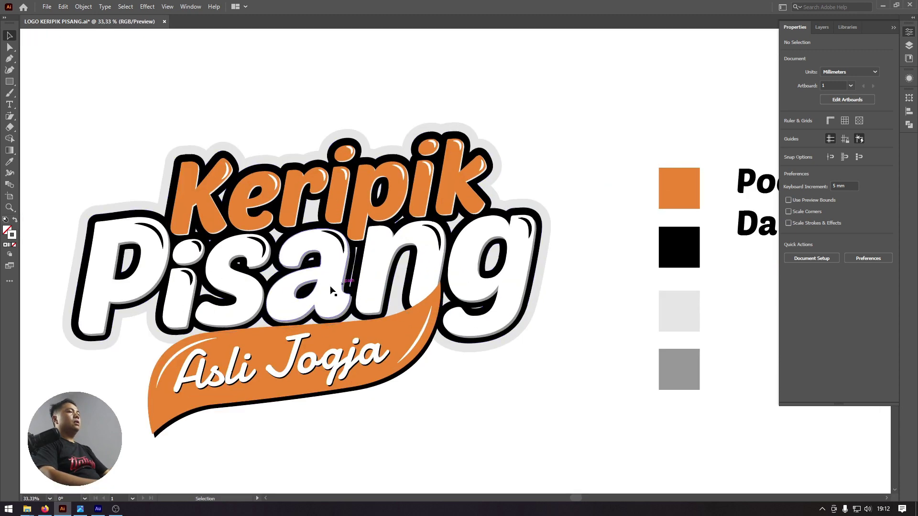
{"action": "scroll", "coordinate": [332, 290], "scroll_direction": "up", "scroll_amount": 1, "text": "alt"}
{"action": "scroll", "coordinate": [468, 405], "scroll_direction": "up", "scroll_amount": 1, "text": "alt"}
{"action": "scroll", "coordinate": [467, 405], "scroll_direction": "up", "scroll_amount": 1, "text": "alt"}
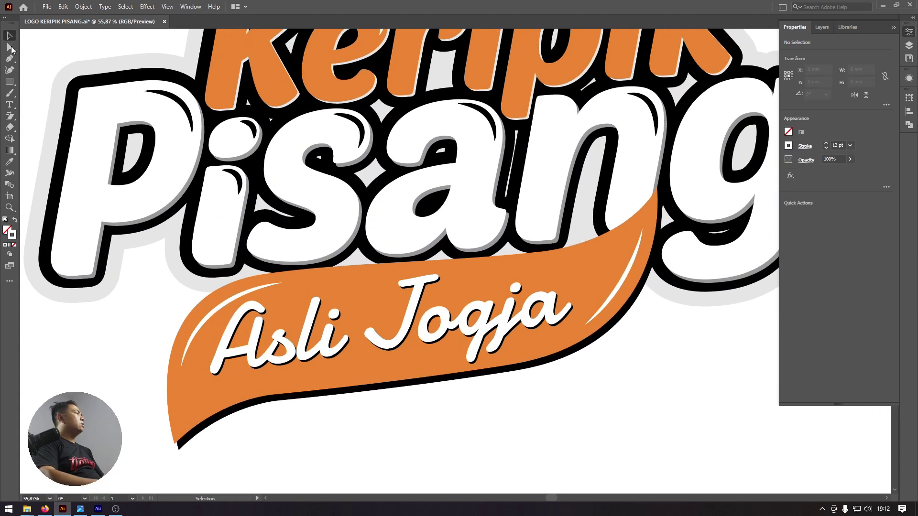
{"action": "left_click", "coordinate": [268, 289]}
{"action": "left_click", "coordinate": [628, 272], "text": "shift"}
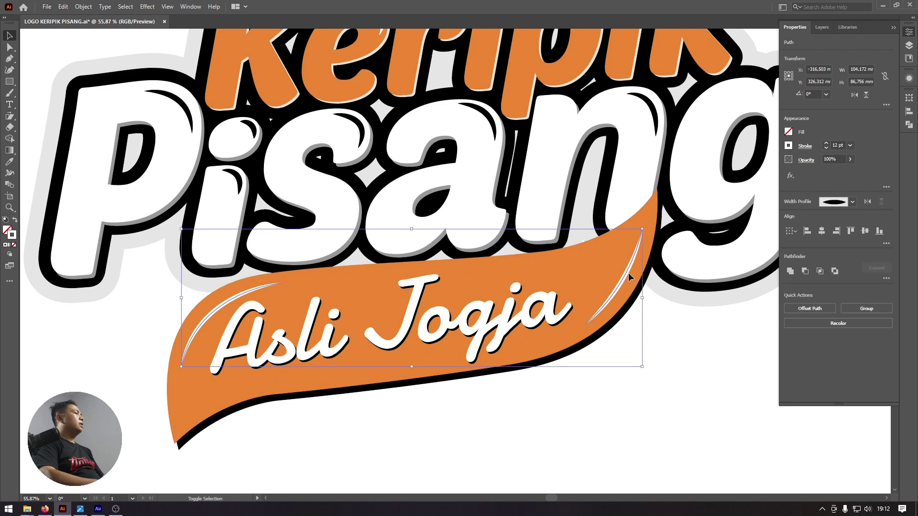
{"action": "left_click", "coordinate": [83, 6]}
{"action": "mouse_move", "coordinate": [94, 234]}
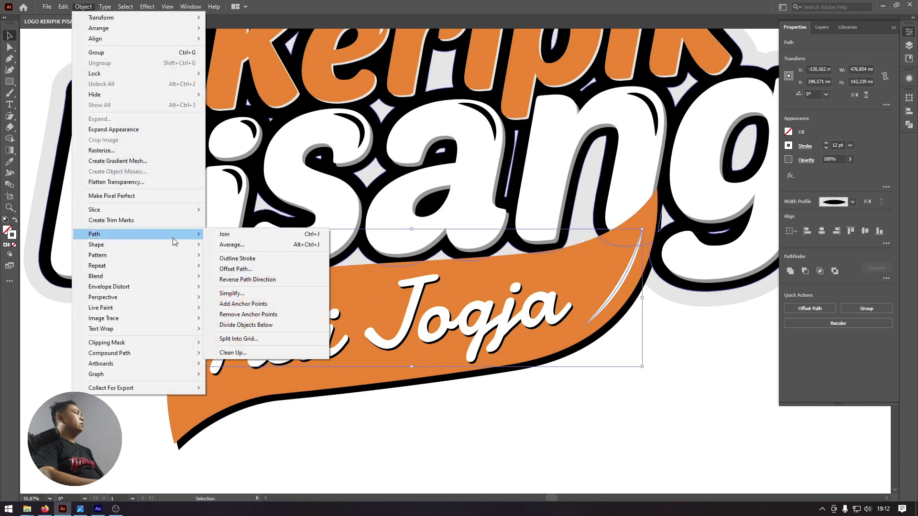
{"action": "left_click", "coordinate": [256, 259]}
- Marquee-select the whole logo, then zoom in so the finished logo fills the view
{"action": "key", "text": "ctrl+minus"}
{"action": "key", "text": "ctrl+minus"}
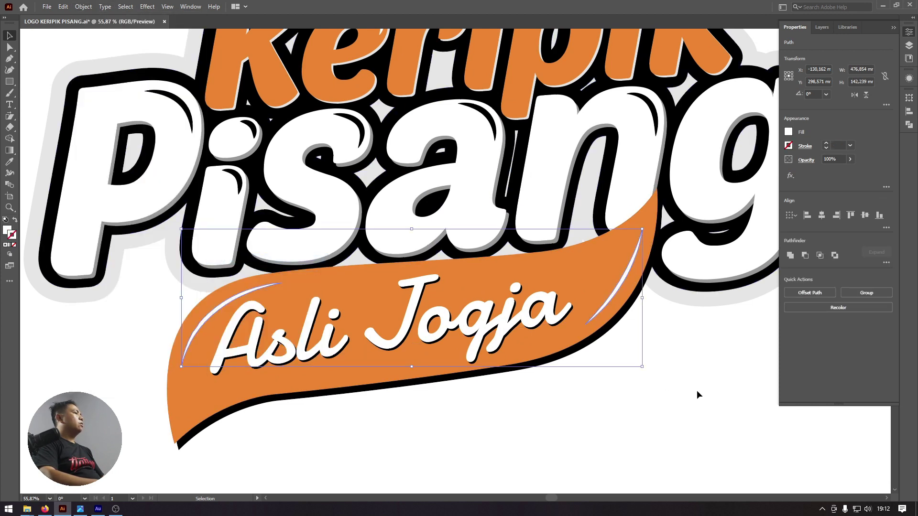
{"action": "left_click", "coordinate": [697, 393]}
{"action": "key", "text": "a"}
{"action": "key", "text": "ctrl+minus"}
{"action": "key", "text": "v"}
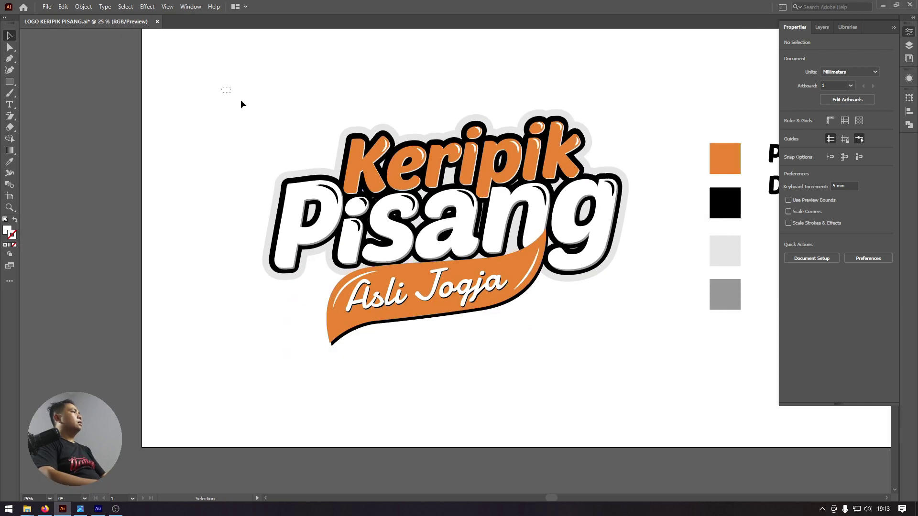
{"action": "left_click_drag", "start_coordinate": [241, 104], "coordinate": [647, 388]}
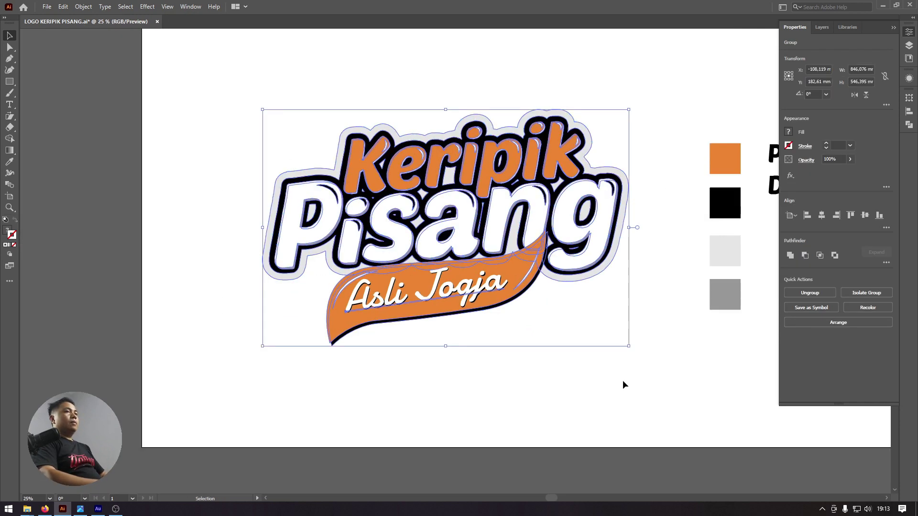
{"action": "scroll", "coordinate": [553, 372], "scroll_direction": "up", "scroll_amount": 3}
{"action": "key", "text": "a"}
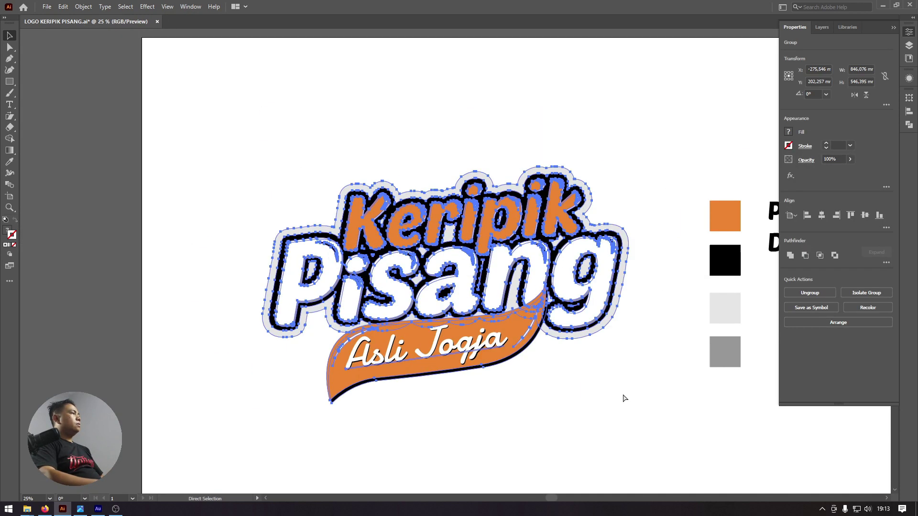
{"action": "left_click", "coordinate": [625, 399]}
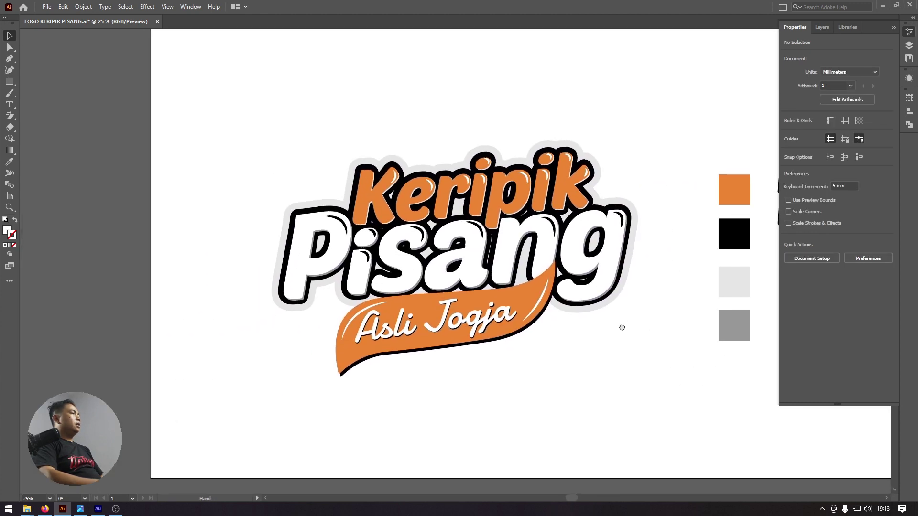
{"action": "left_click_drag", "start_coordinate": [623, 328], "coordinate": [634, 326]}
{"action": "key", "text": "z"}
{"action": "left_click_drag", "start_coordinate": [491, 242], "coordinate": [536, 242]}
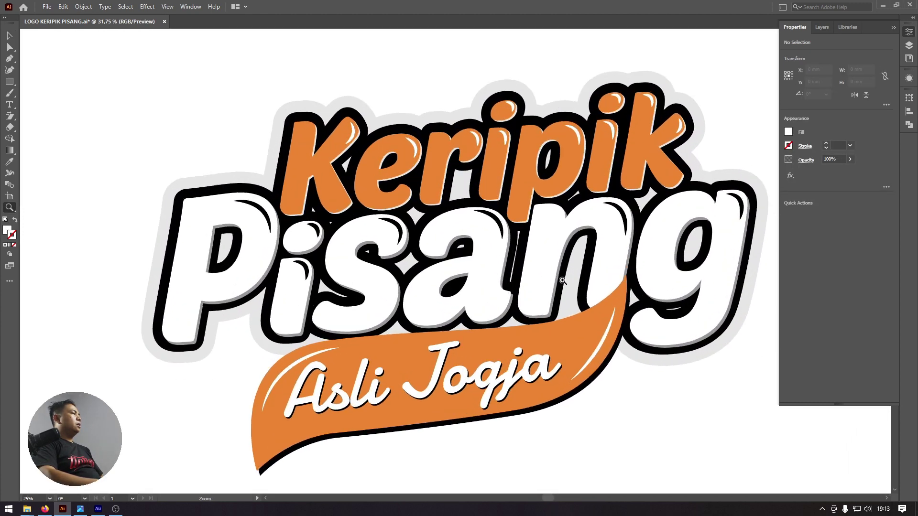
{"action": "left_click_drag", "start_coordinate": [323, 163], "coordinate": [323, 147]}
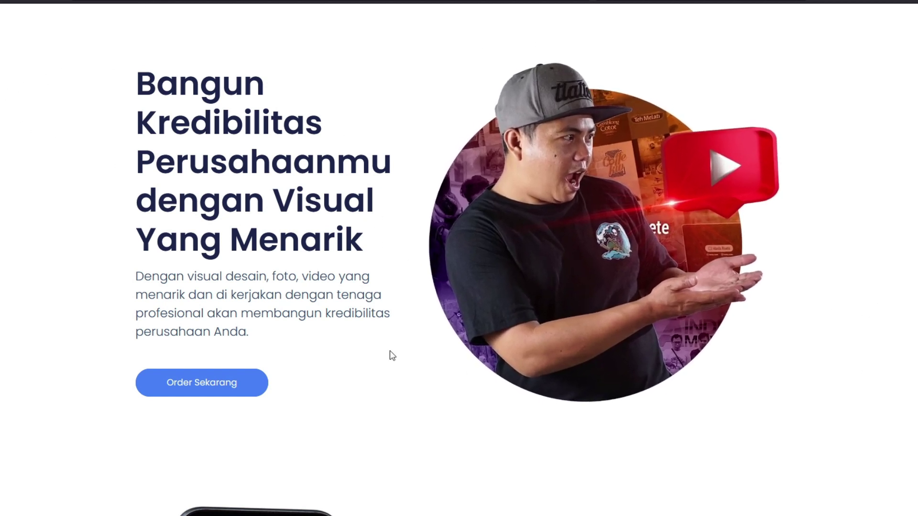
- Scroll the Risete Creative Studio page down to the Keripik Pisang logo under Free Download Desain Vector
{"action": "scroll", "coordinate": [873, 174], "scroll_direction": "down", "scroll_amount": 2}
{"action": "scroll", "coordinate": [874, 175], "scroll_direction": "down", "scroll_amount": 8}
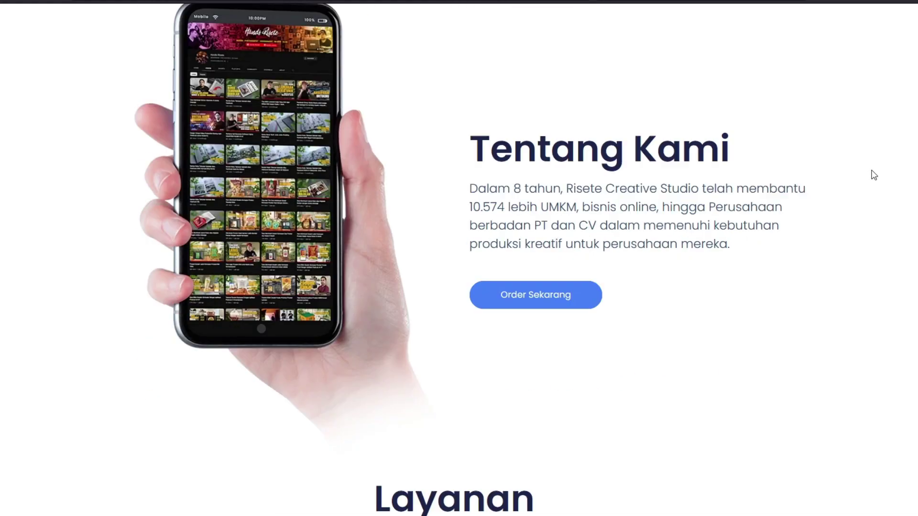
{"action": "scroll", "coordinate": [872, 174], "scroll_direction": "down", "scroll_amount": 10}
{"action": "scroll", "coordinate": [856, 201], "scroll_direction": "down", "scroll_amount": 10}
{"action": "scroll", "coordinate": [844, 222], "scroll_direction": "down", "scroll_amount": 10}
{"action": "scroll", "coordinate": [846, 222], "scroll_direction": "down", "scroll_amount": 10}
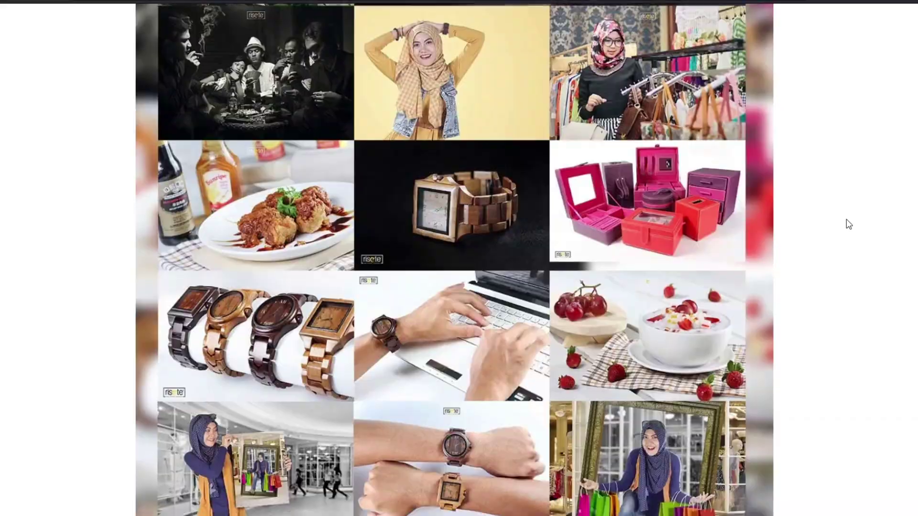
{"action": "scroll", "coordinate": [849, 224], "scroll_direction": "down", "scroll_amount": 7}
{"action": "scroll", "coordinate": [849, 225], "scroll_direction": "down", "scroll_amount": 10}
{"action": "scroll", "coordinate": [849, 225], "scroll_direction": "down", "scroll_amount": 10}
{"action": "scroll", "coordinate": [849, 225], "scroll_direction": "down", "scroll_amount": 3}
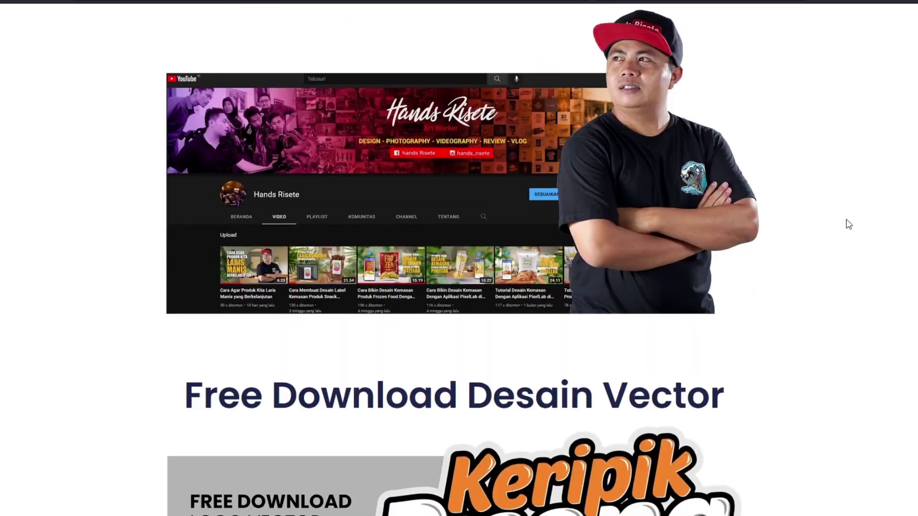
{"action": "scroll", "coordinate": [849, 225], "scroll_direction": "down", "scroll_amount": 5}
{"action": "scroll", "coordinate": [557, 189], "scroll_direction": "down", "scroll_amount": 1}
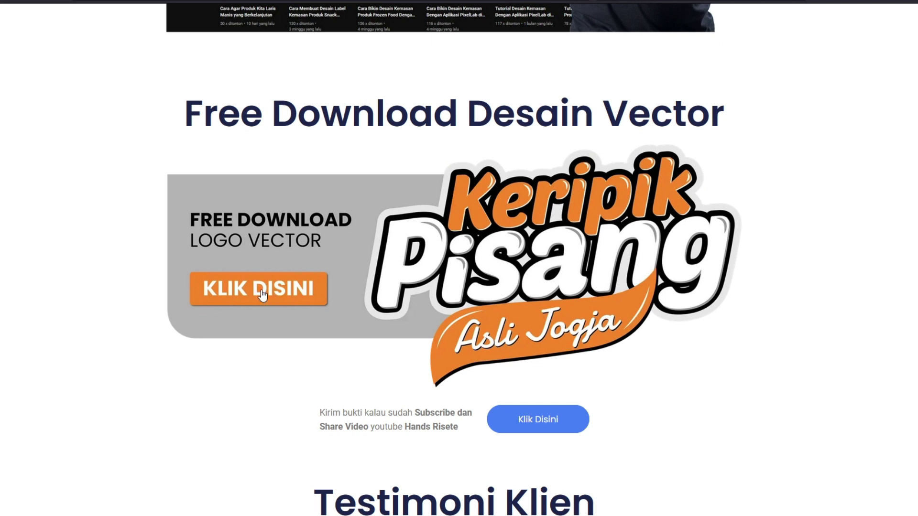
{"action": "scroll", "coordinate": [262, 294], "scroll_direction": "down", "scroll_amount": 1}
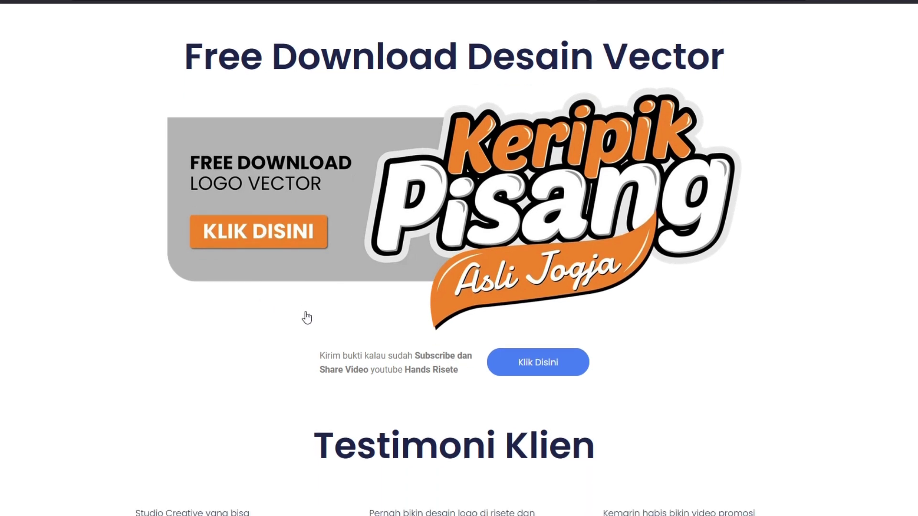
{"action": "scroll", "coordinate": [315, 317], "scroll_direction": "down", "scroll_amount": 1}
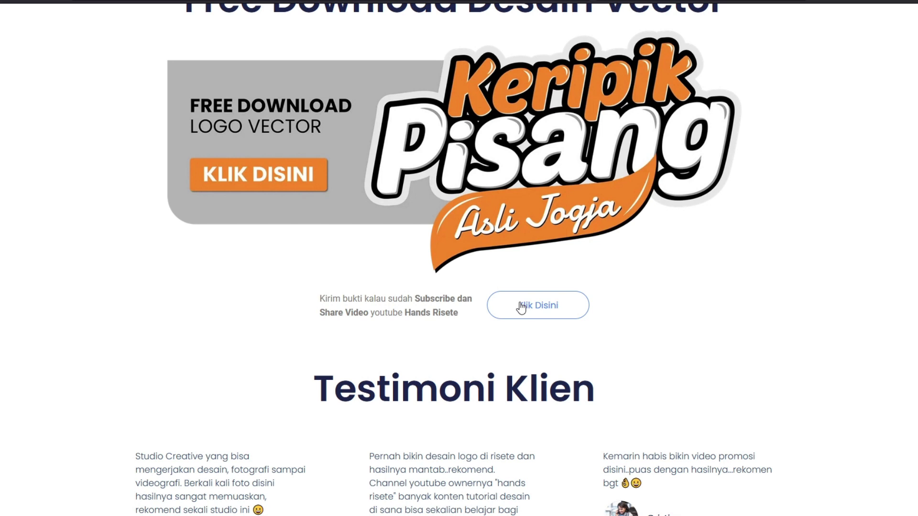
{"action": "scroll", "coordinate": [687, 323], "scroll_direction": "up", "scroll_amount": 3}
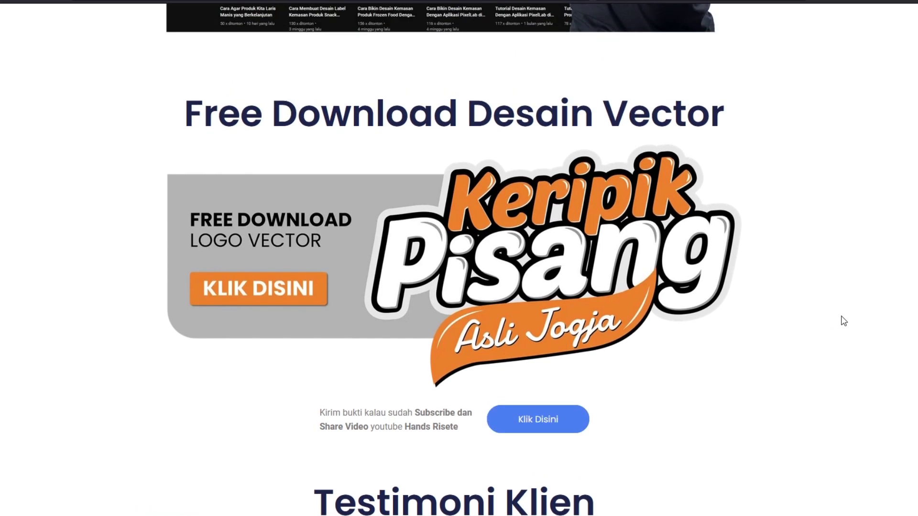